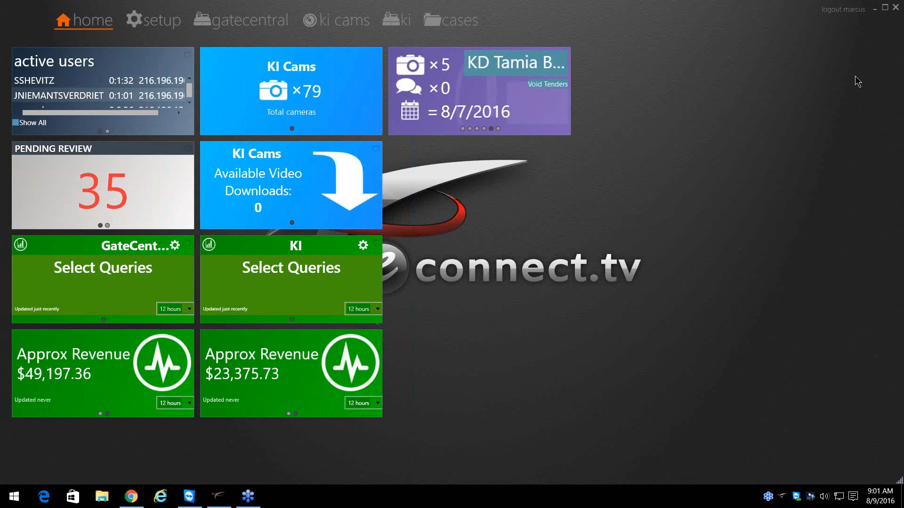
# Step: Open the KI query builder and set the date range from 7/31/2016 to 8/2/2016
pyautogui.click(402, 22)
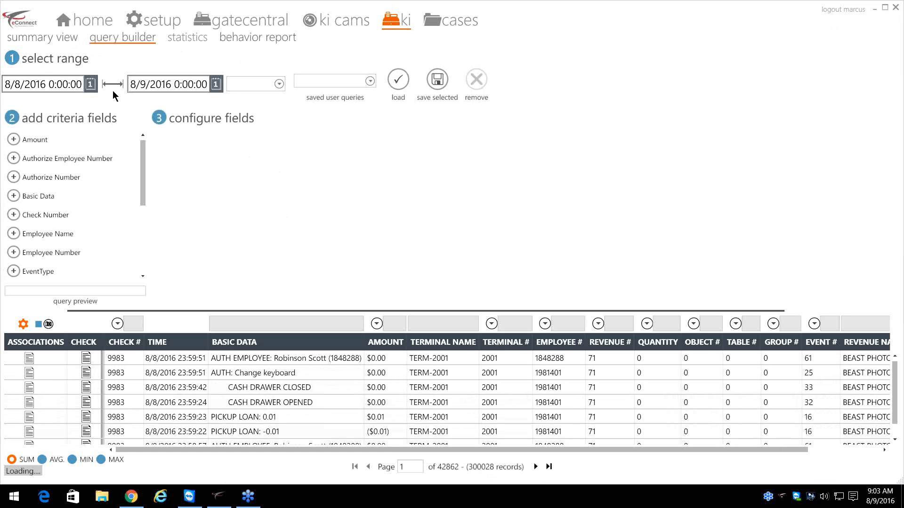
pyautogui.click(90, 86)
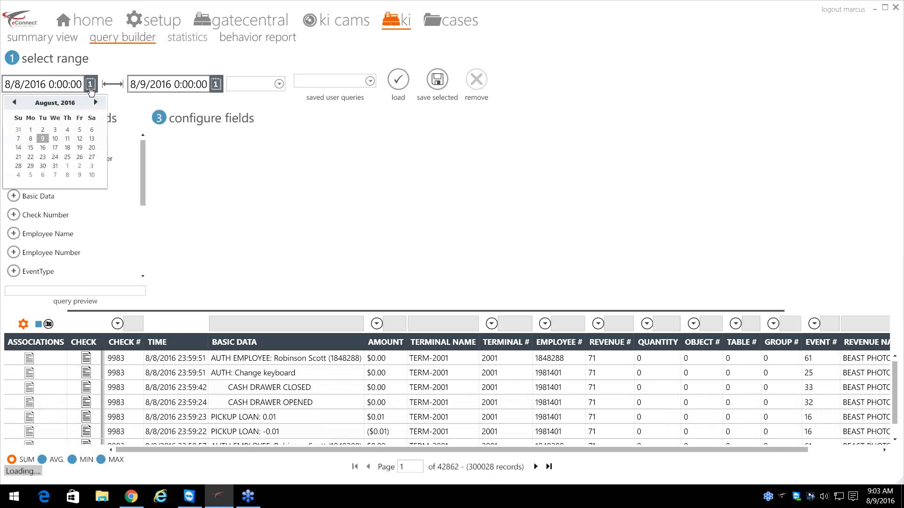
pyautogui.click(17, 130)
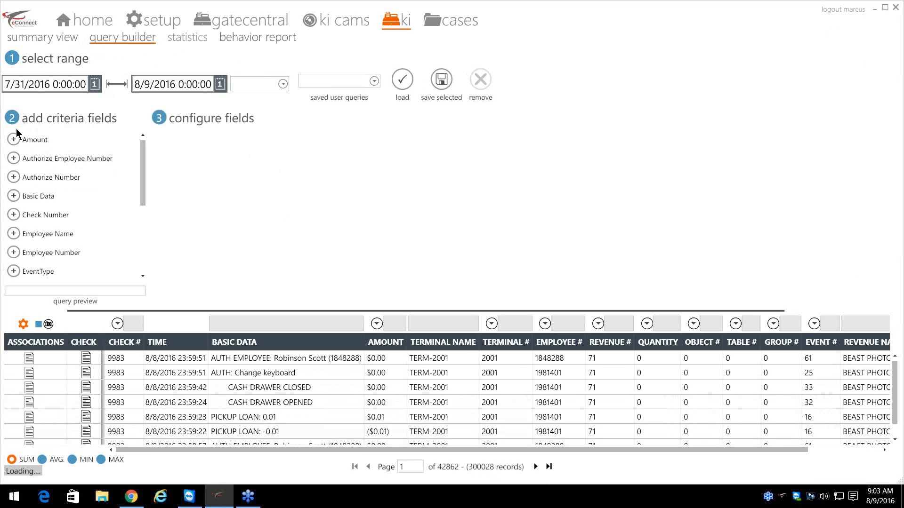
pyautogui.click(218, 85)
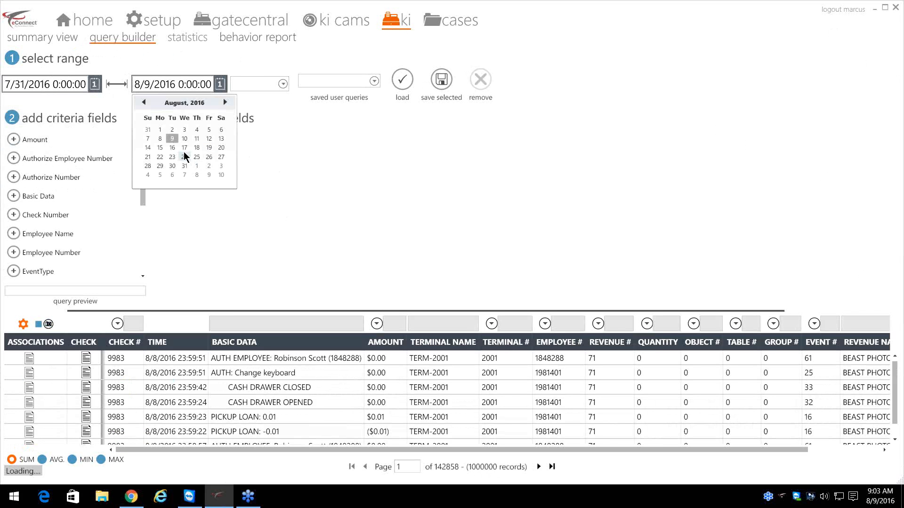
pyautogui.click(172, 130)
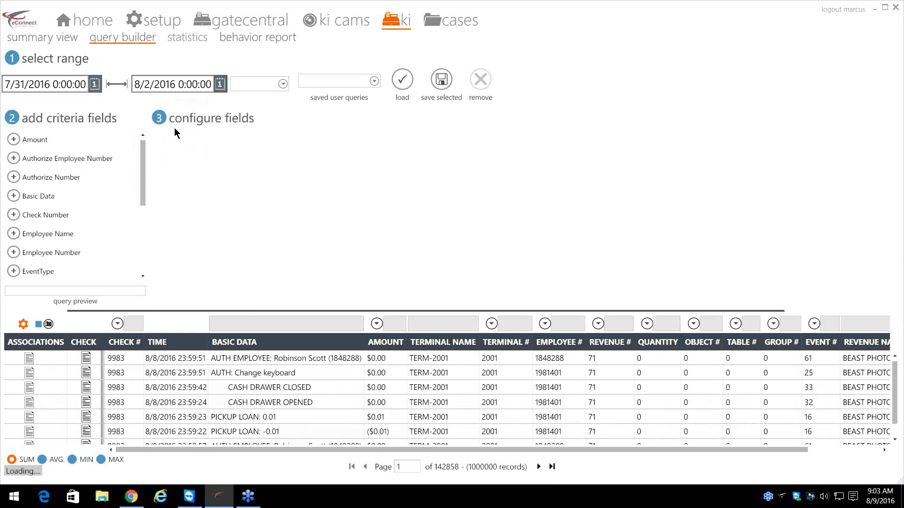
# Step: Apply the Last Hour preset to the query range, and replace it with Last 7 Days
pyautogui.click(282, 84)
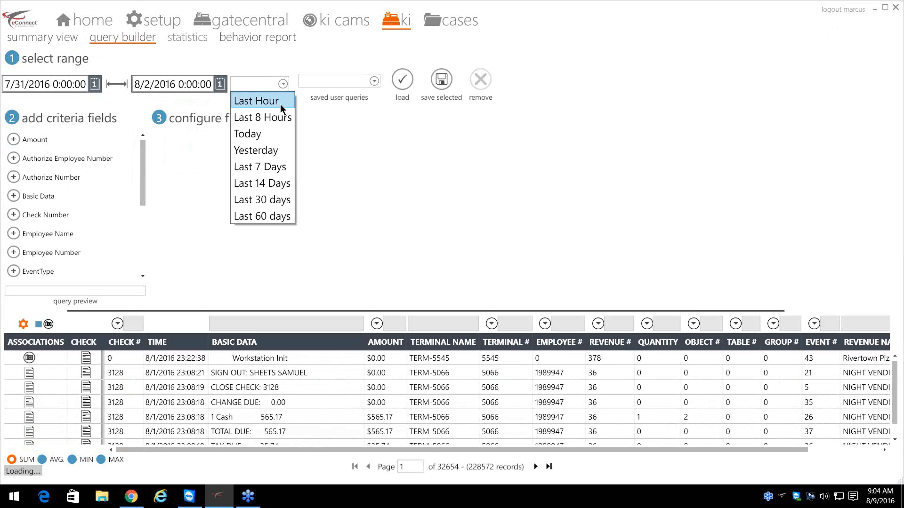
pyautogui.click(280, 101)
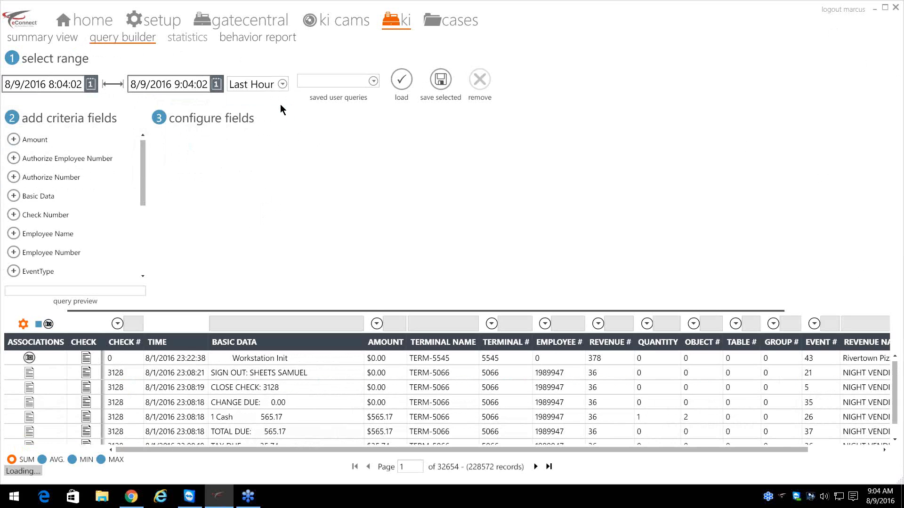
pyautogui.click(283, 90)
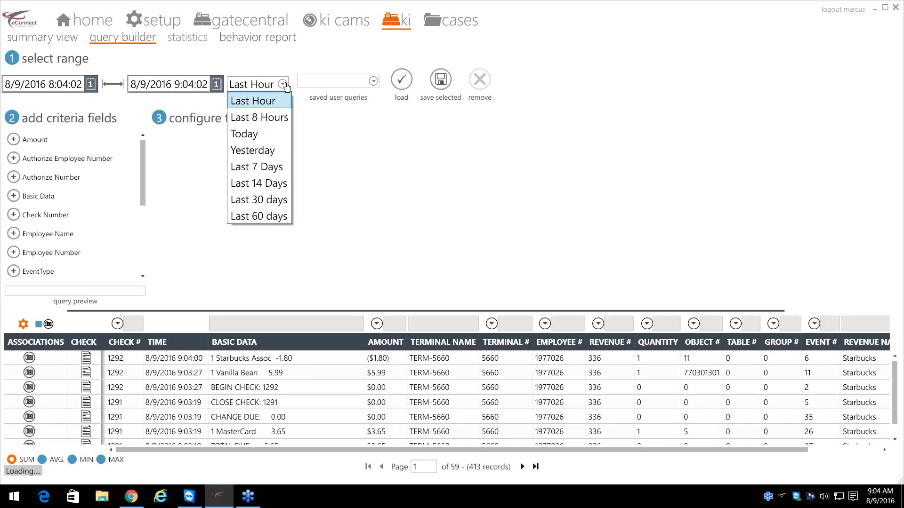
pyautogui.click(271, 167)
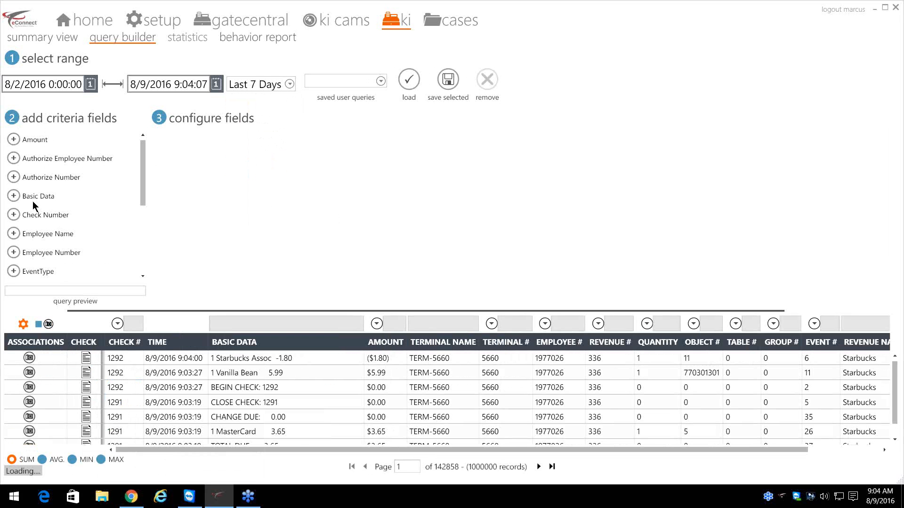
# Step: Add the Basic Data criteria field with a Contains condition for "water" and run the query
pyautogui.click(15, 196)
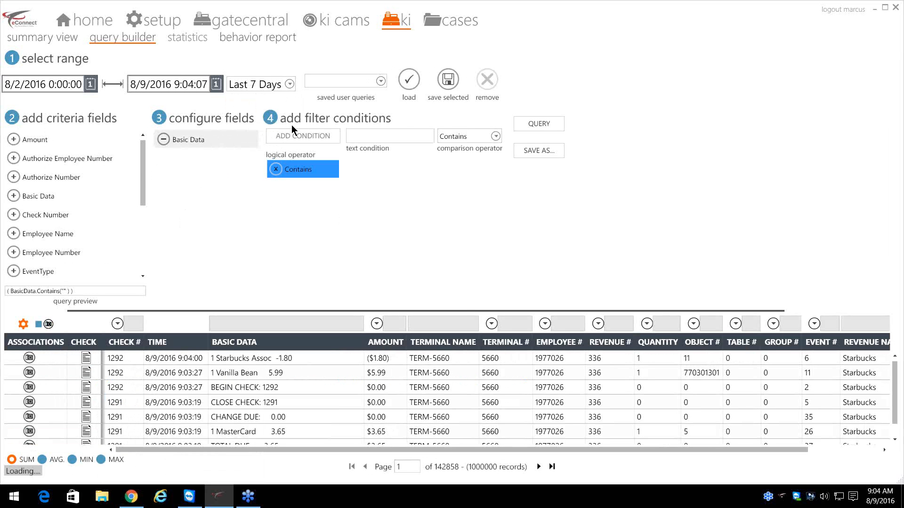
pyautogui.click(405, 136)
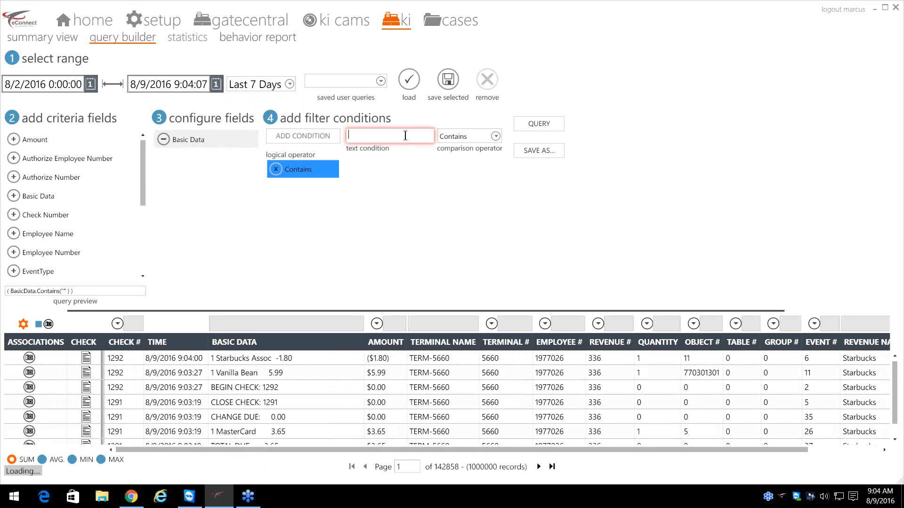
pyautogui.write('water')
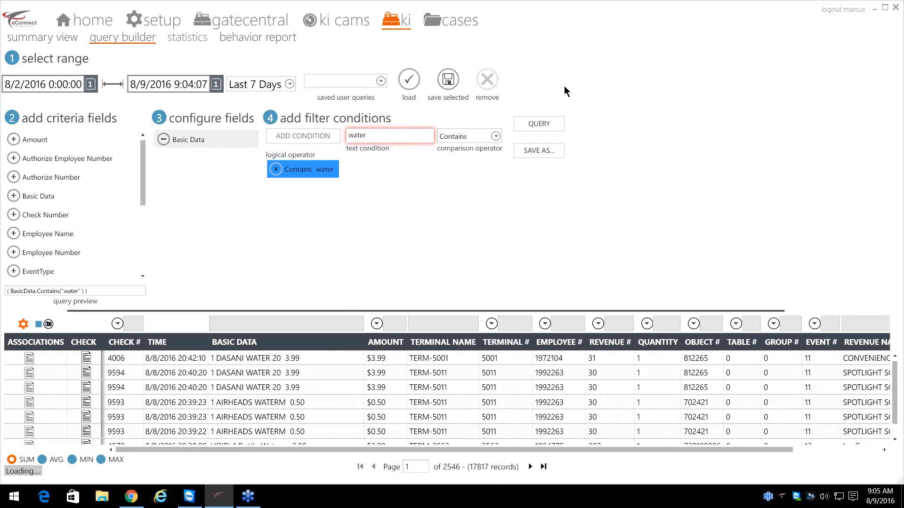
pyautogui.click(548, 123)
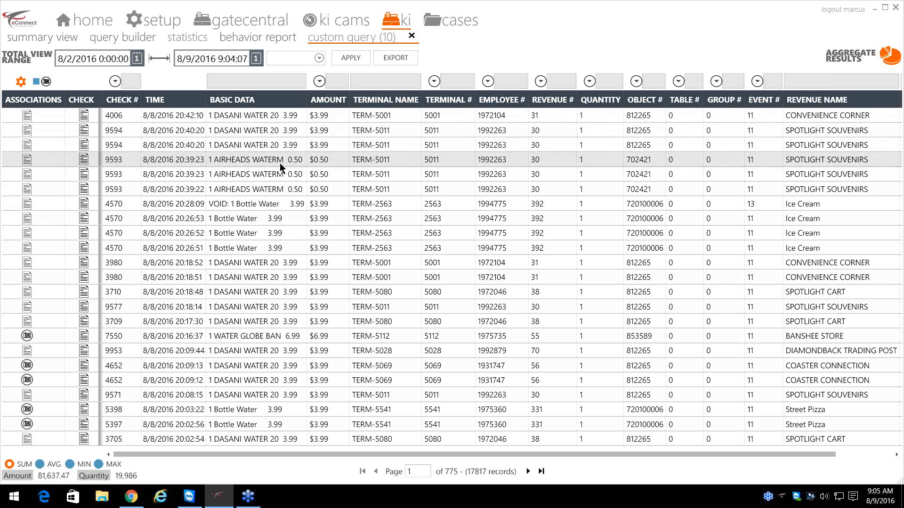
# Step: Aggregate the water query results by Basic Data, and close the custom query
pyautogui.click(846, 55)
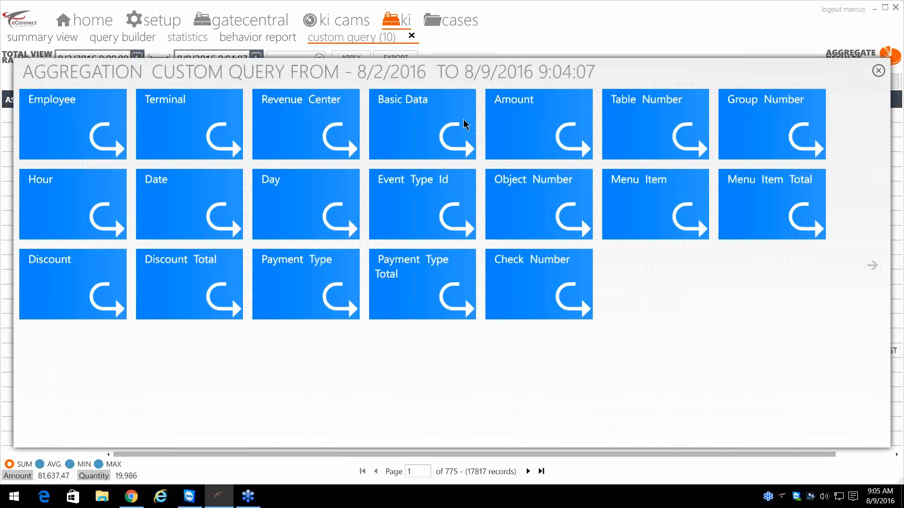
pyautogui.click(417, 130)
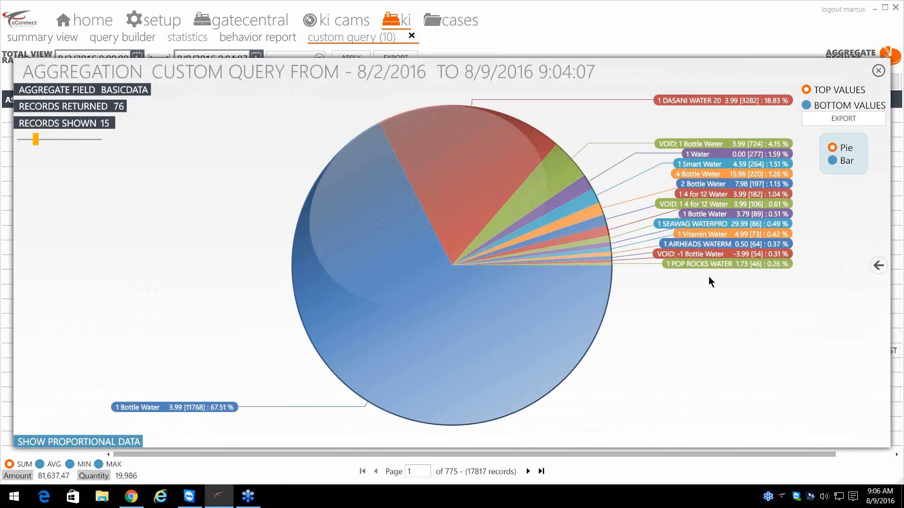
pyautogui.click(411, 36)
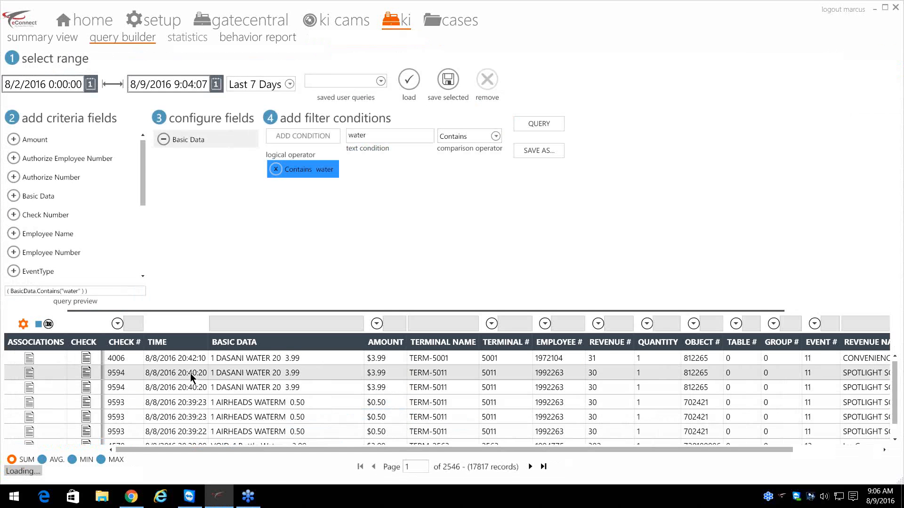
# Step: Set the range to Yesterday and run the query with an added Or condition for Basic Data containing "soda"
pyautogui.click(289, 85)
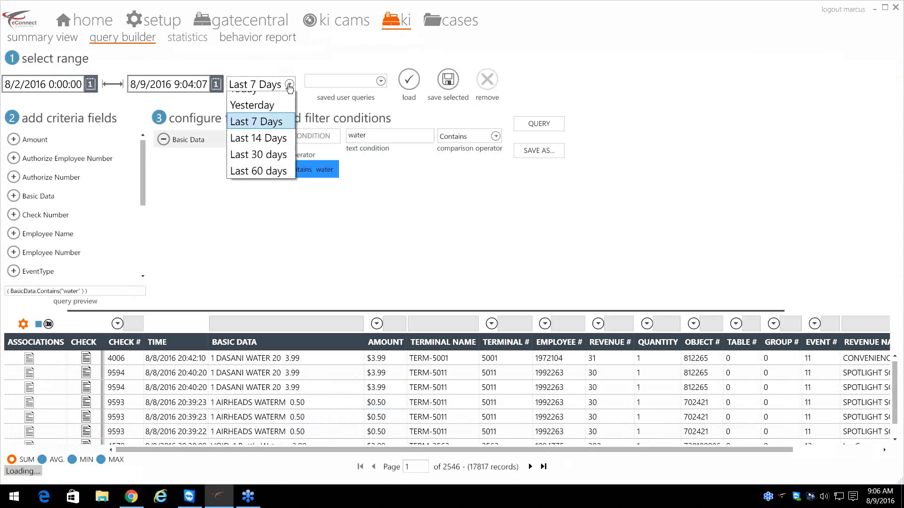
pyautogui.click(282, 151)
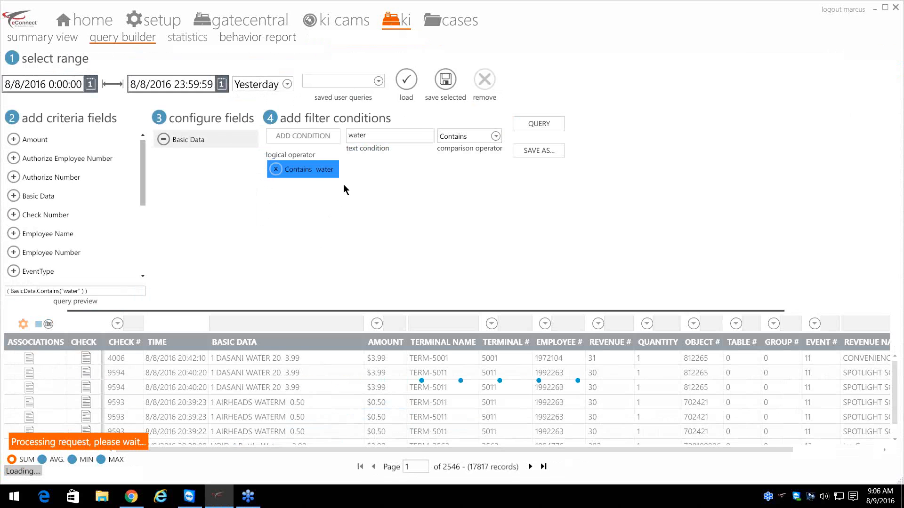
pyautogui.click(304, 135)
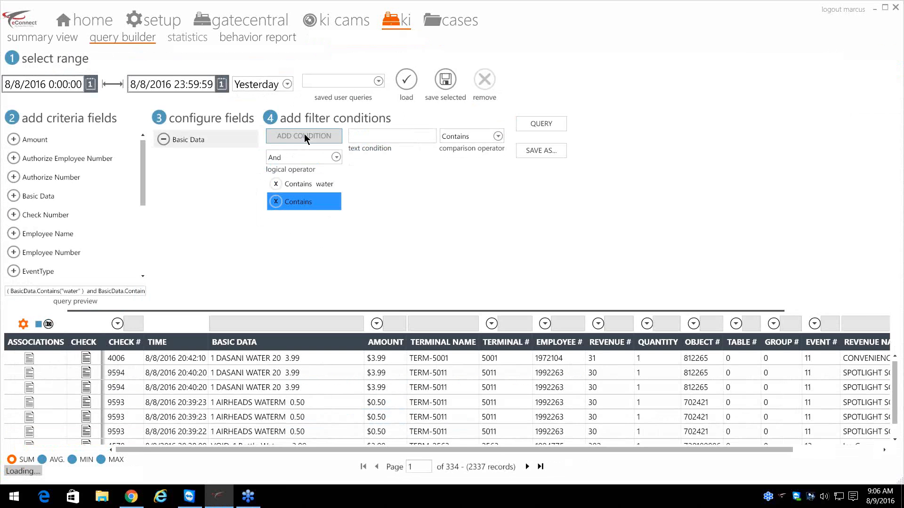
pyautogui.click(336, 157)
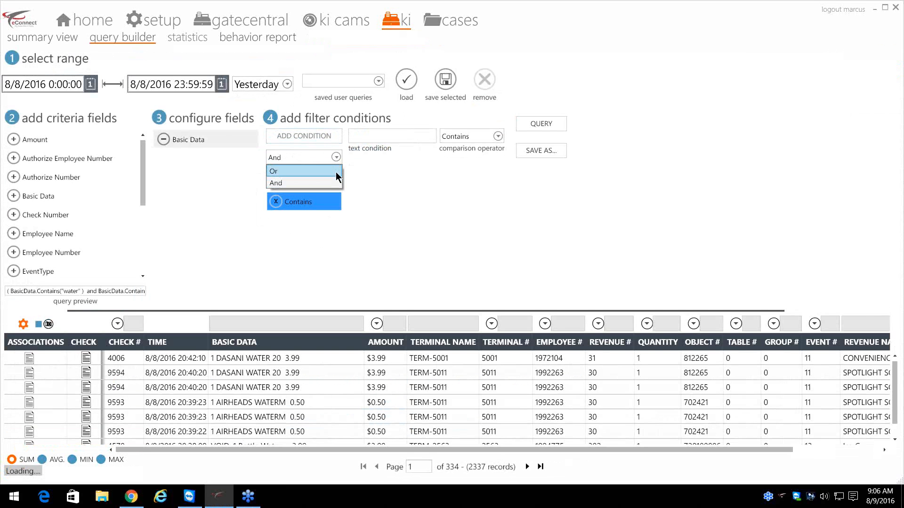
pyautogui.click(337, 176)
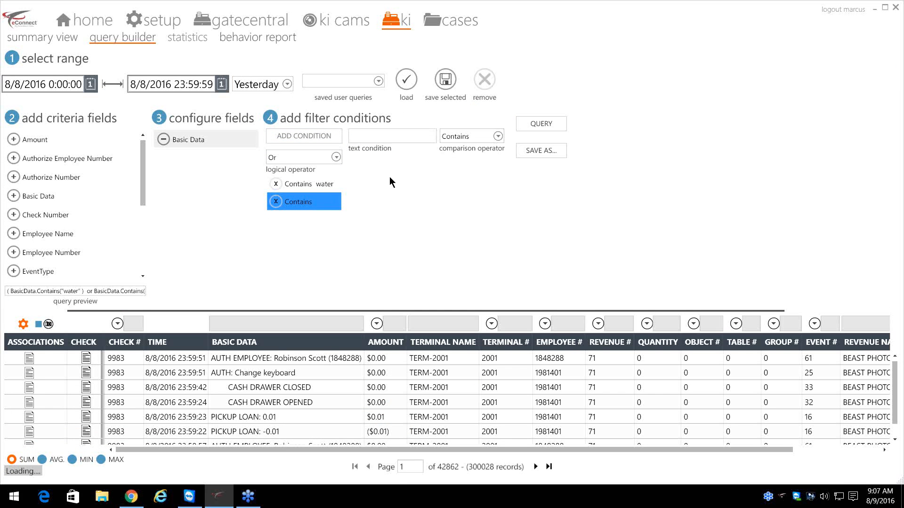
pyautogui.click(397, 136)
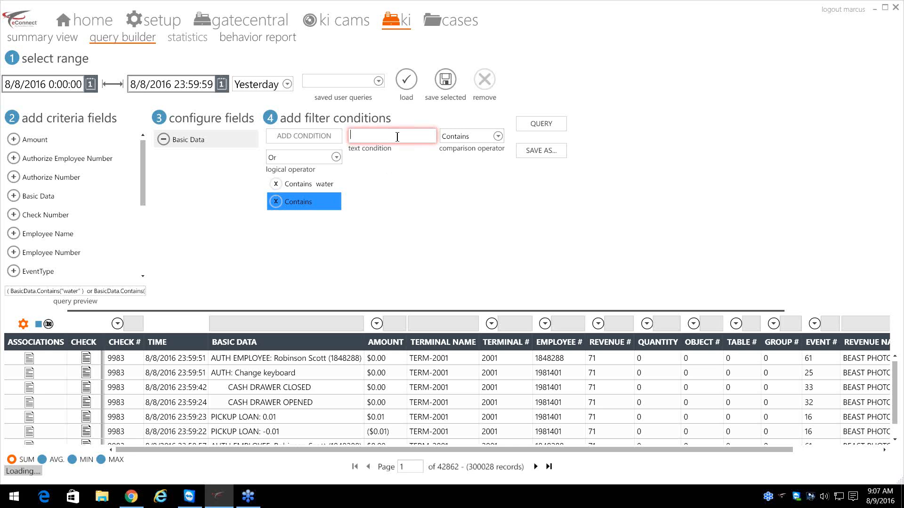
pyautogui.write('soda')
pyautogui.click(547, 123)
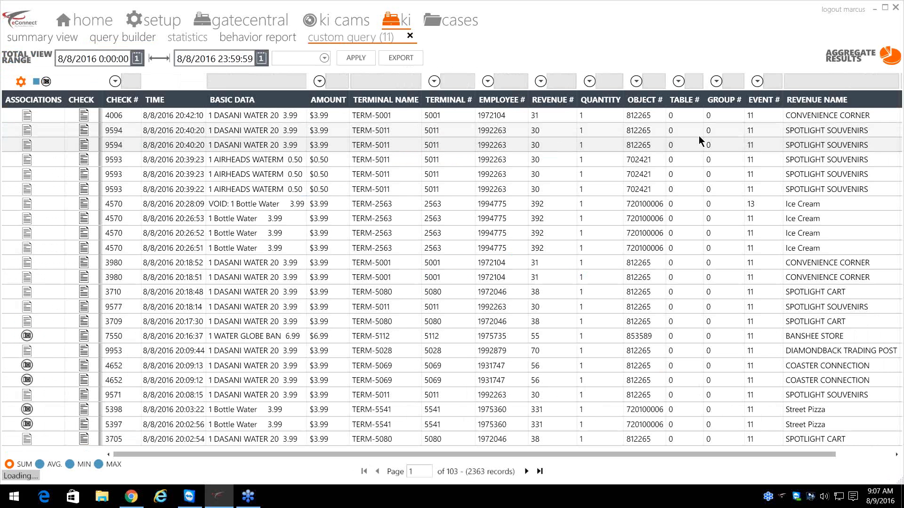
# Step: Aggregate the water-or-soda results by Basic Data, and close the aggregation view
pyautogui.click(852, 53)
pyautogui.click(418, 125)
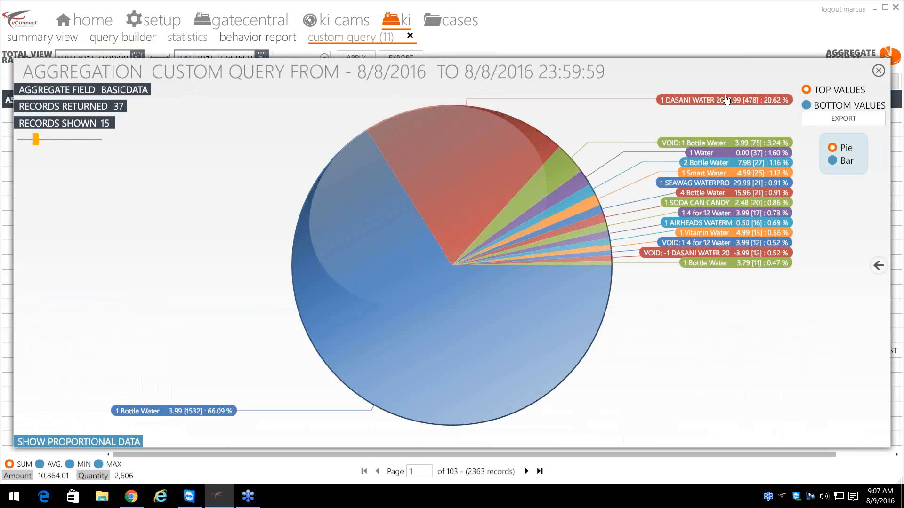
pyautogui.click(877, 71)
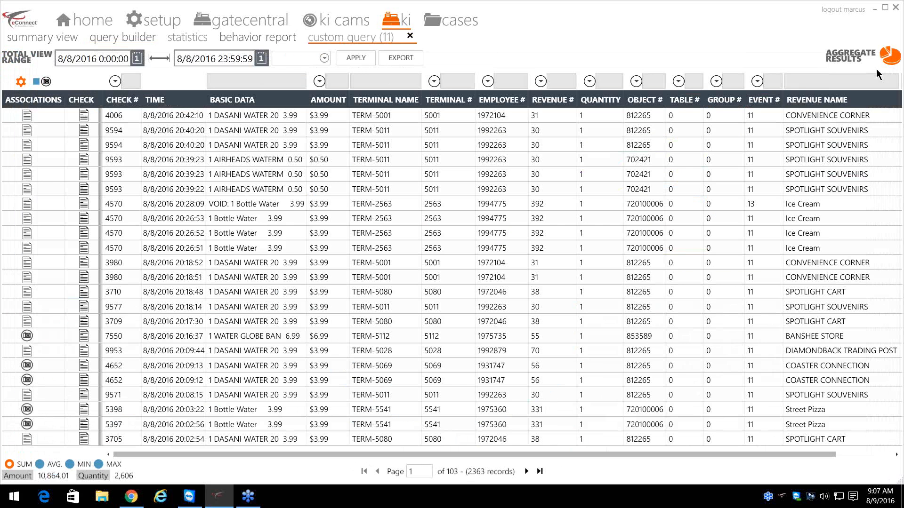
# Step: Filter the query results' Basic Data column by "%soda%"
pyautogui.click(260, 82)
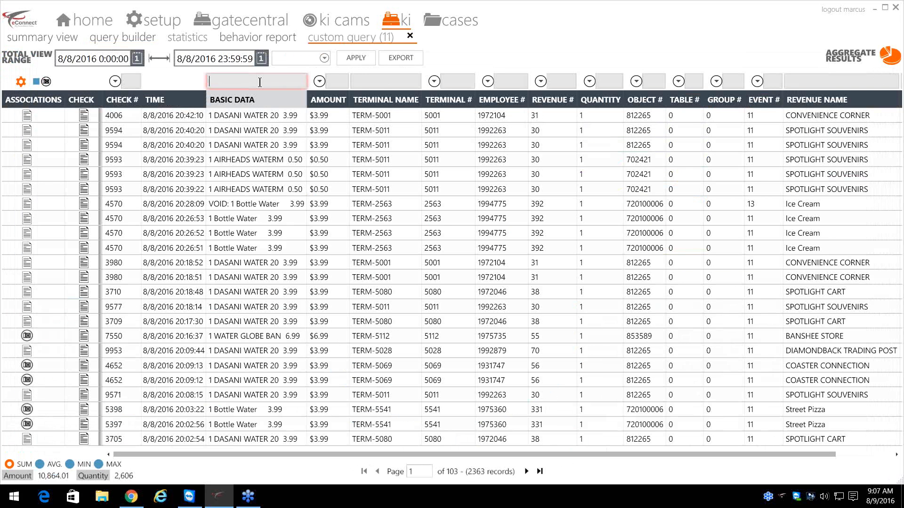
pyautogui.write('%soda%')
pyautogui.press('Return')
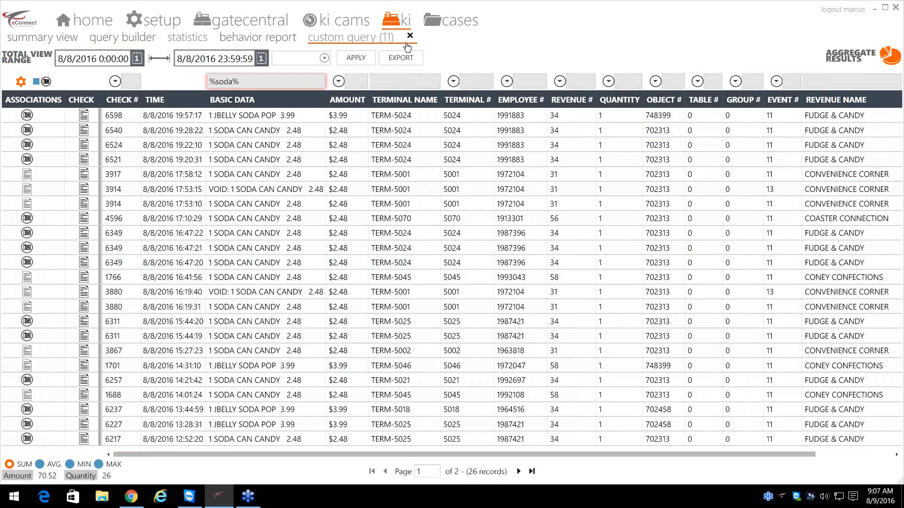
# Step: Return to the query builder and save the water-or-soda query under the name "Test"
pyautogui.click(114, 39)
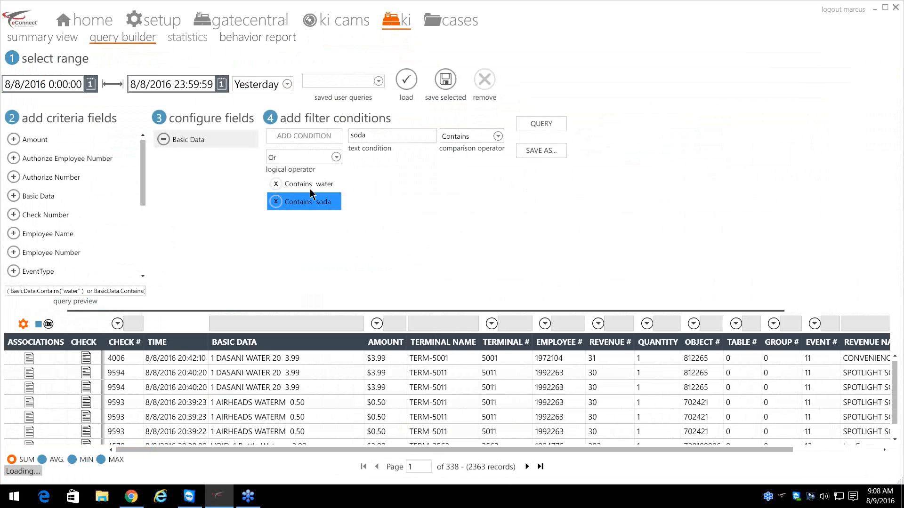
pyautogui.click(549, 151)
pyautogui.click(498, 249)
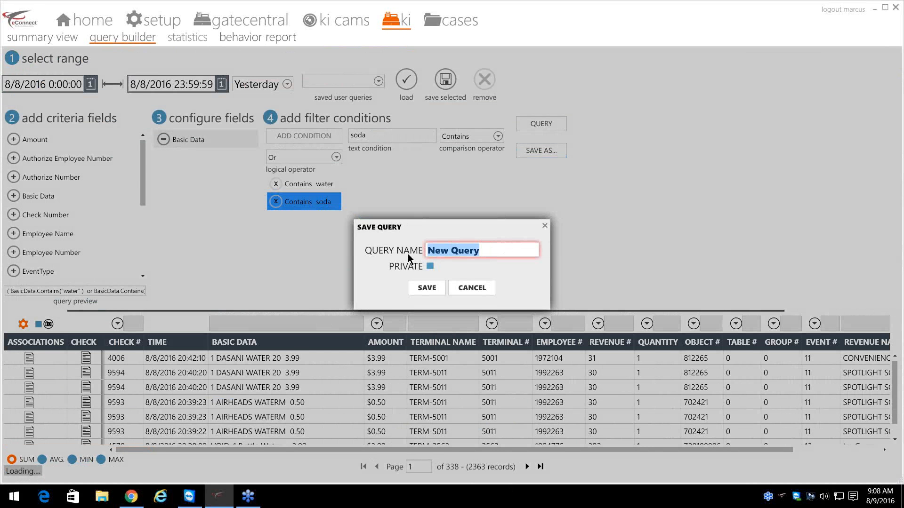
pyautogui.write('st')
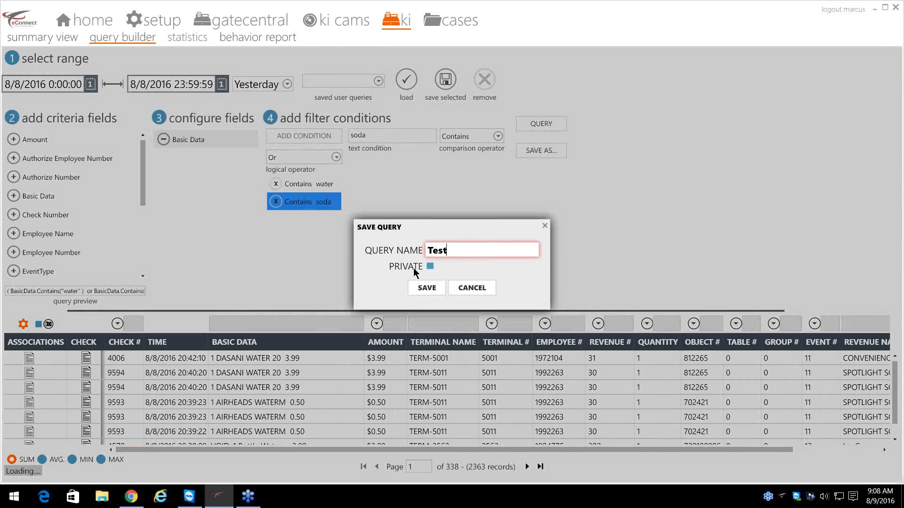
pyautogui.click(426, 288)
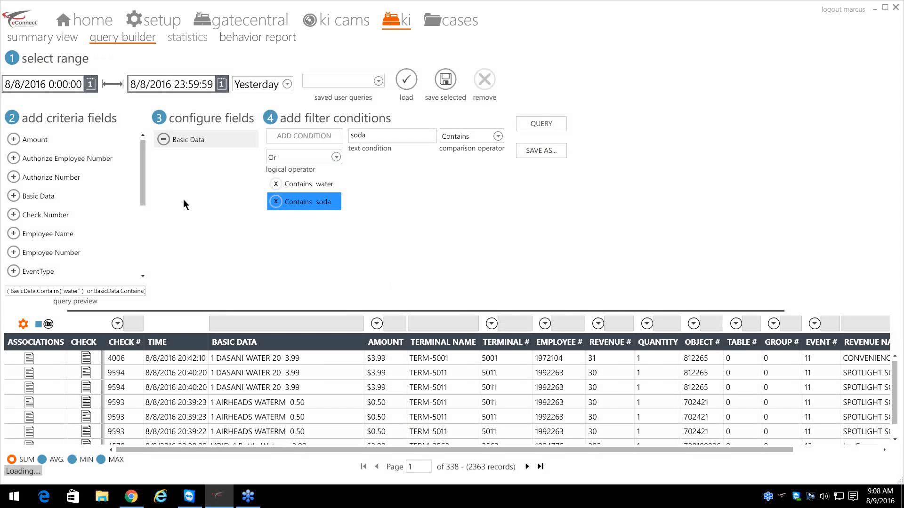
# Step: Remove the Basic Data criteria field and load the saved user query "Test"
pyautogui.click(162, 140)
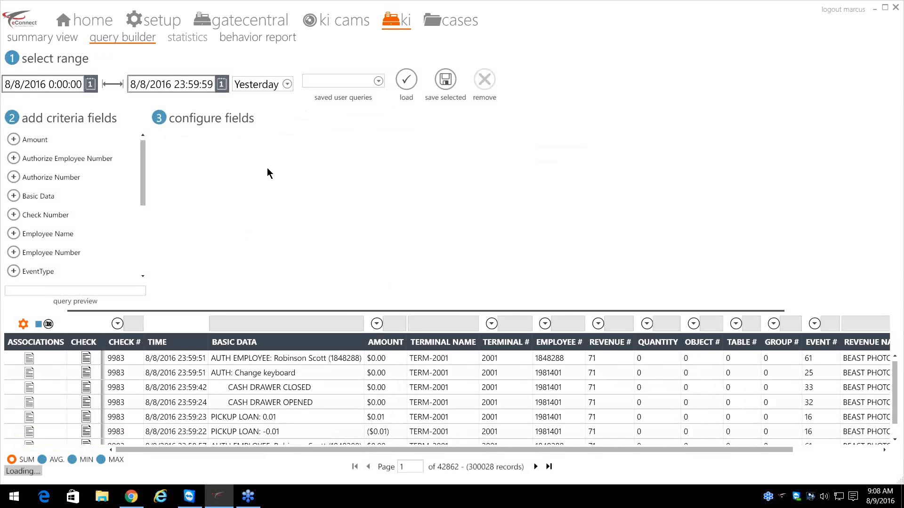
pyautogui.click(379, 82)
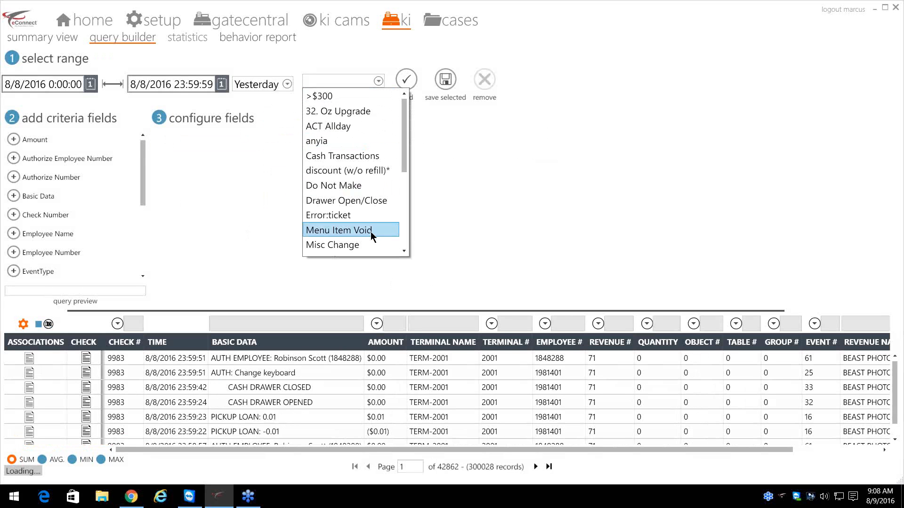
pyautogui.scroll(-2, 371, 232)
pyautogui.scroll(-1, 371, 231)
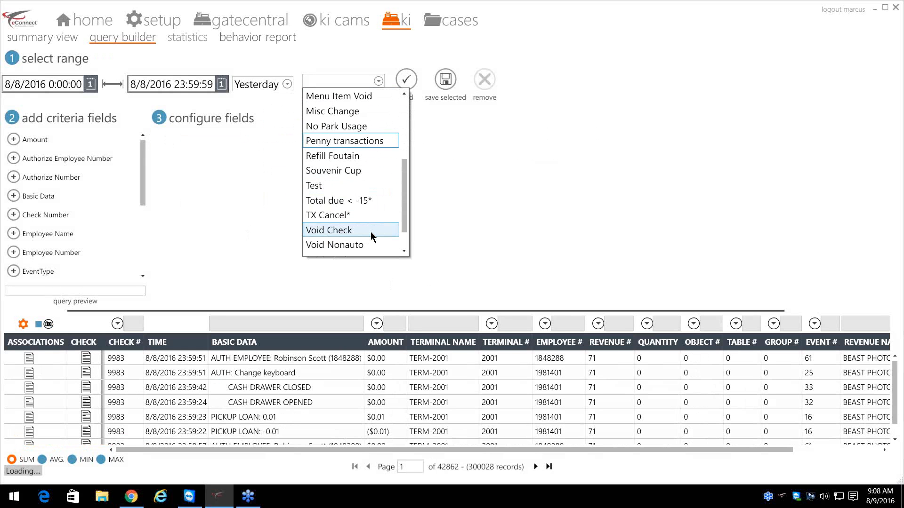
pyautogui.click(370, 186)
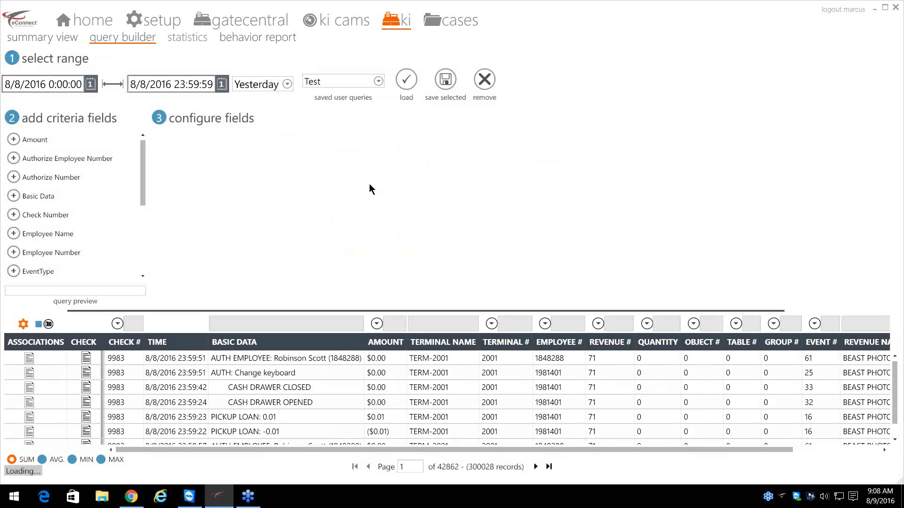
pyautogui.click(408, 83)
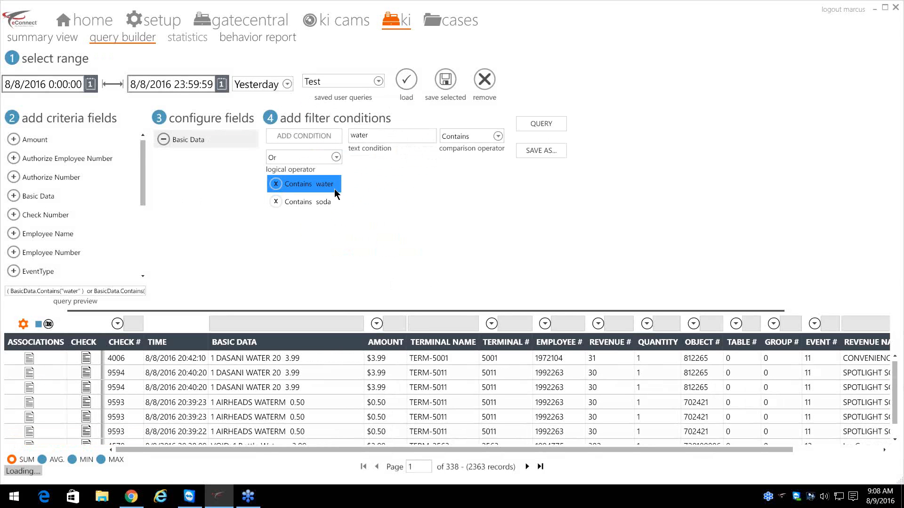
# Step: Change the query's "soda" condition to "beer" and run the query
pyautogui.click(329, 201)
pyautogui.moveTo(381, 136); pyautogui.dragTo(348, 140)
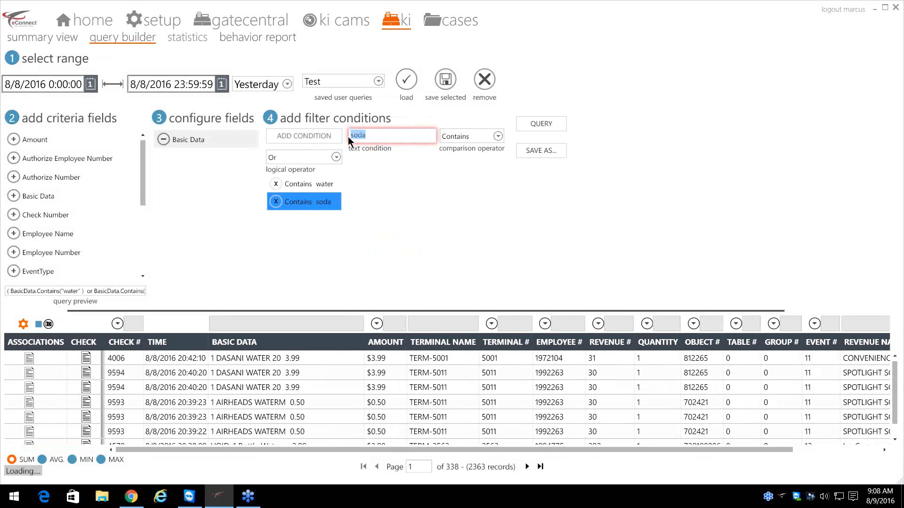
pyautogui.write('beer')
pyautogui.click(535, 127)
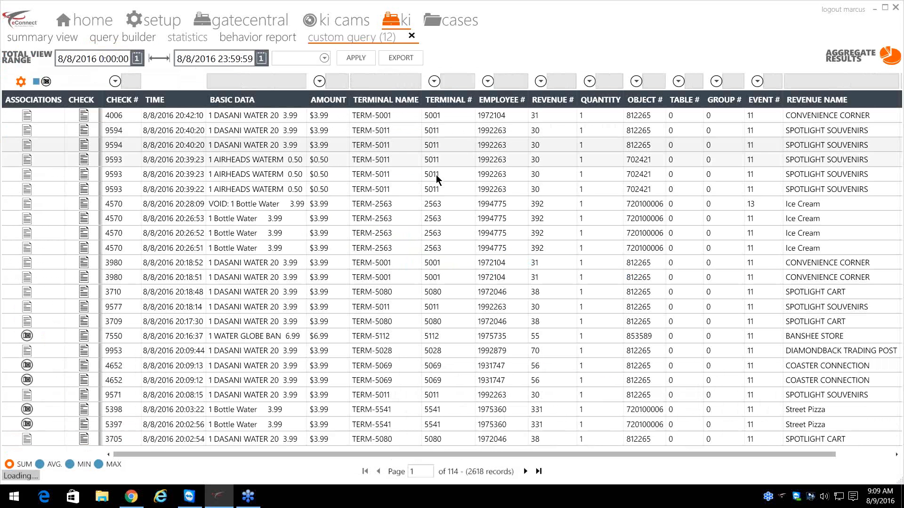
# Step: Aggregate the water-or-beer results by Basic Data, and close the aggregation view
pyautogui.click(846, 57)
pyautogui.click(410, 110)
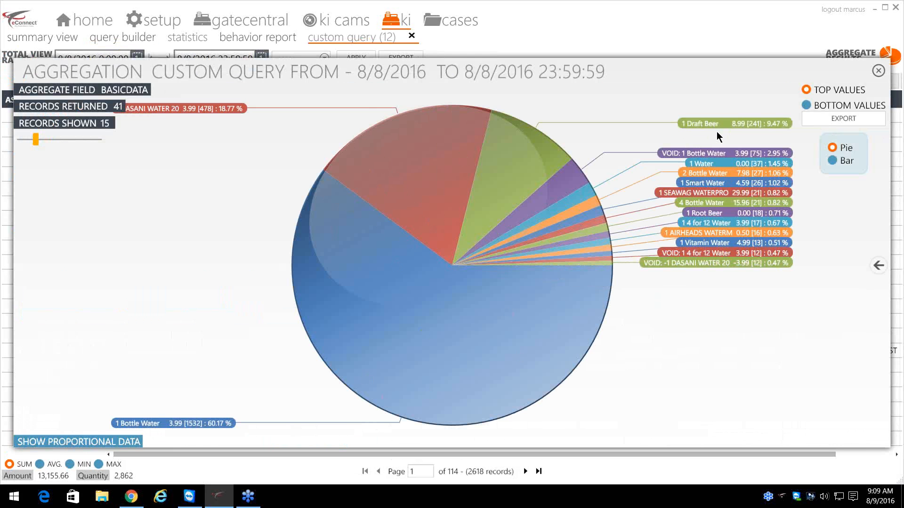
pyautogui.click(876, 71)
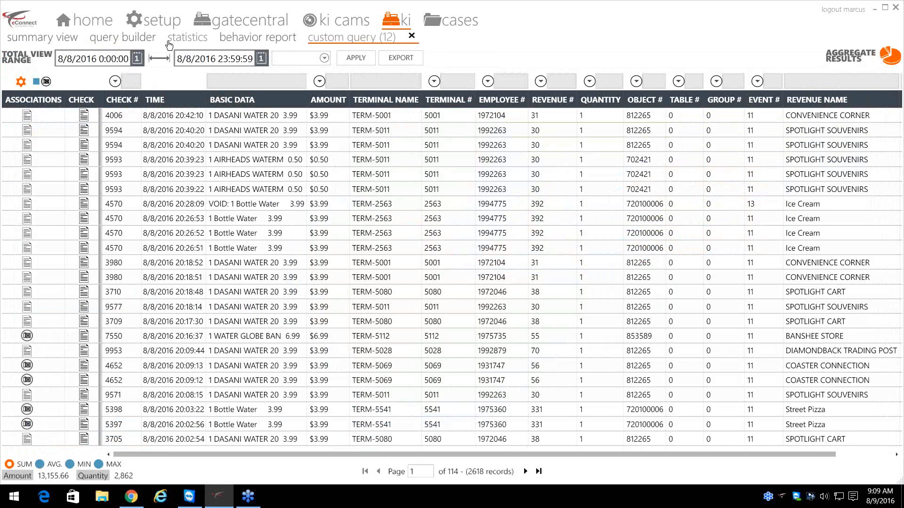
# Step: Save the water-or-beer change to the "Test" query in the query builder, and reload it after removing the Basic Data field
pyautogui.click(119, 40)
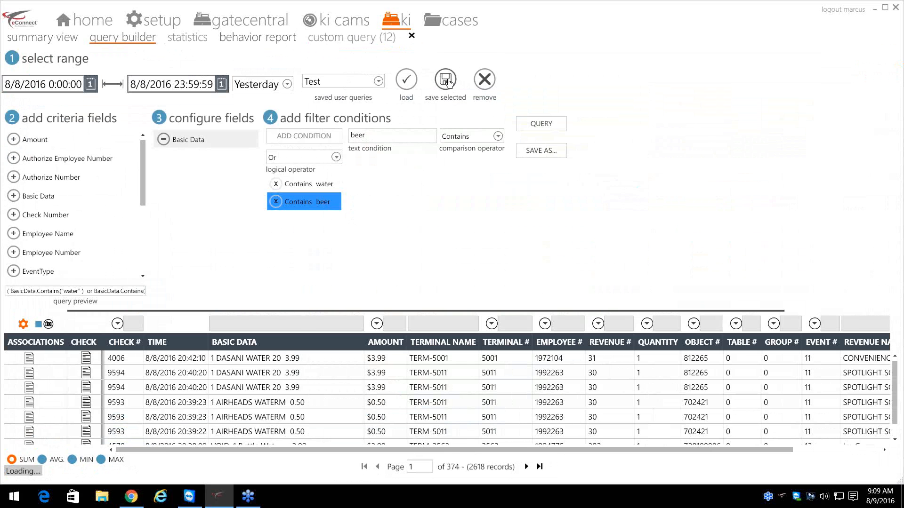
pyautogui.click(163, 139)
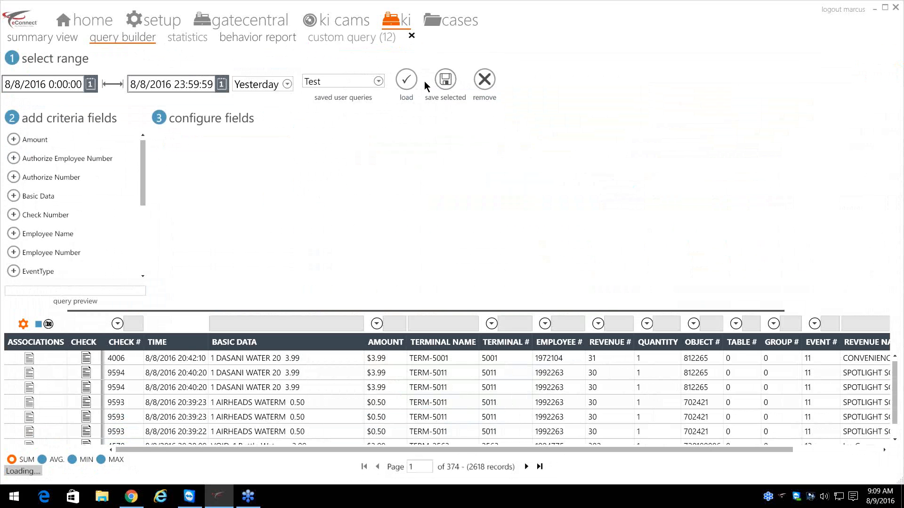
pyautogui.click(407, 83)
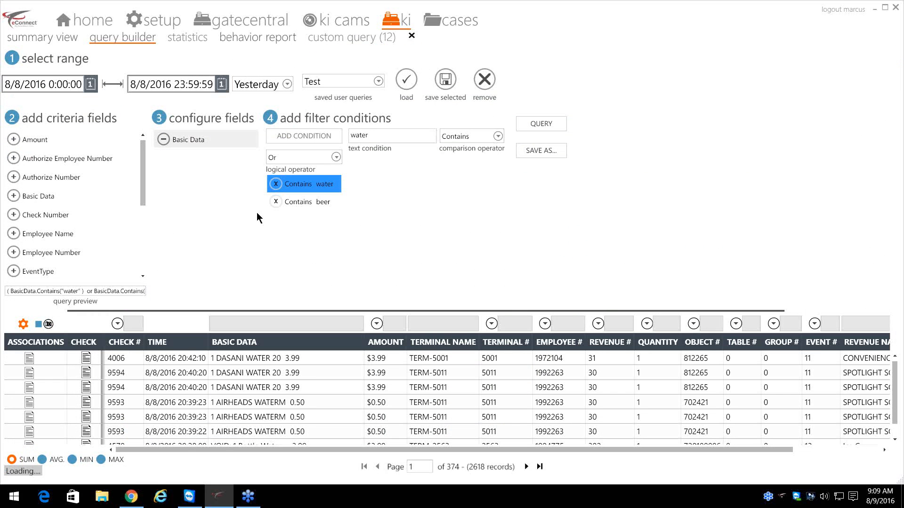
# Step: Add an Amount criteria field with the condition Greater than 3 to the water-or-beer query, and run it
pyautogui.click(14, 141)
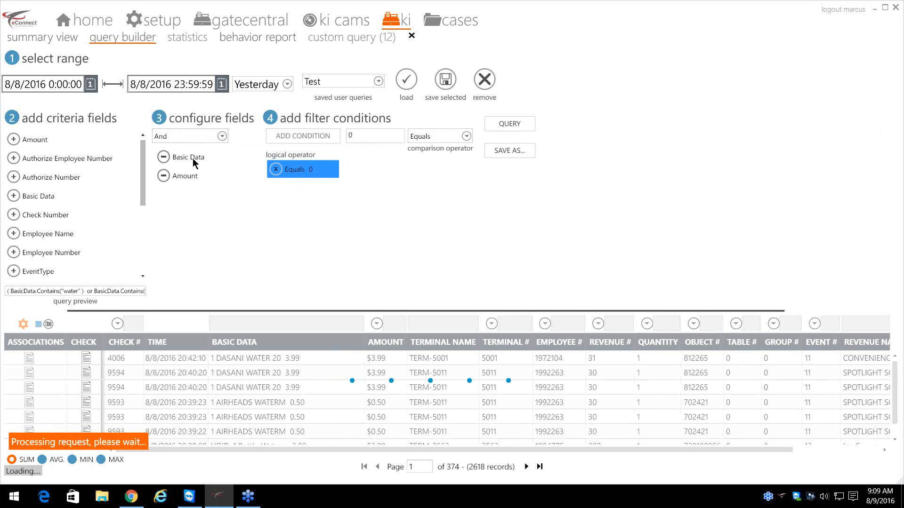
pyautogui.click(193, 158)
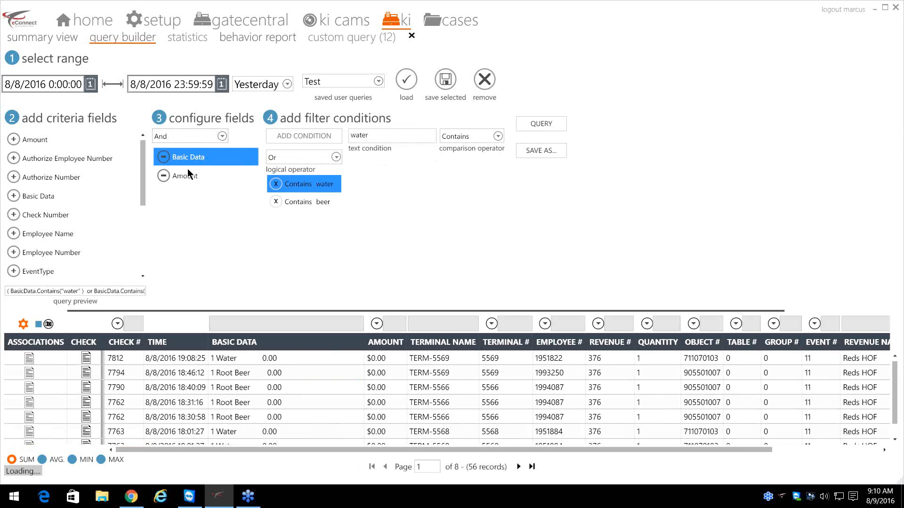
pyautogui.click(188, 176)
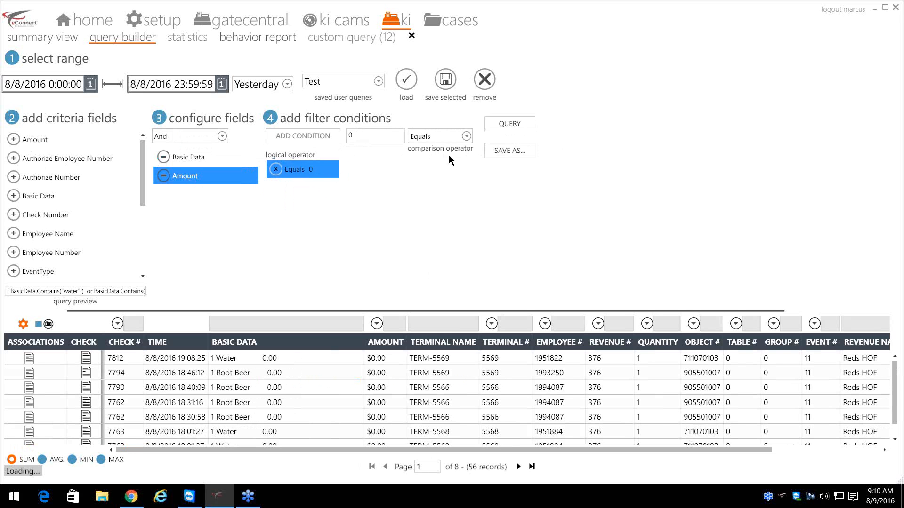
pyautogui.click(466, 137)
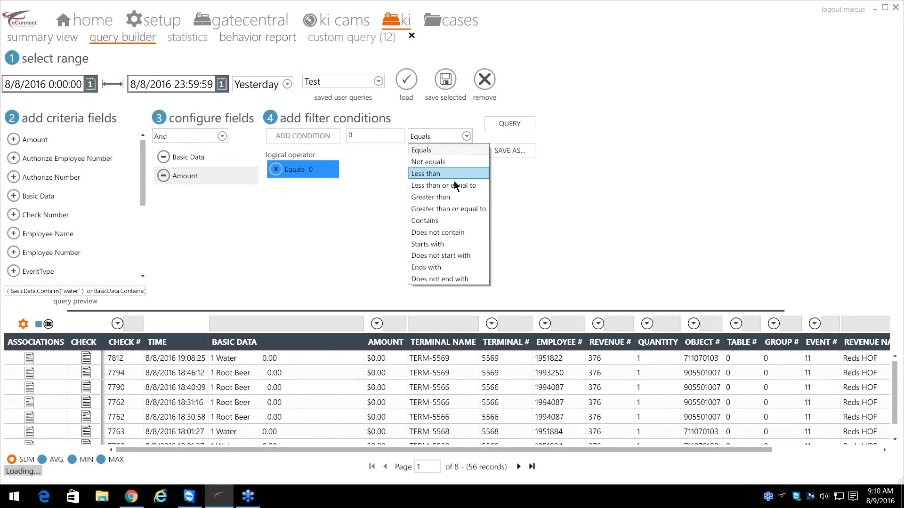
pyautogui.click(451, 196)
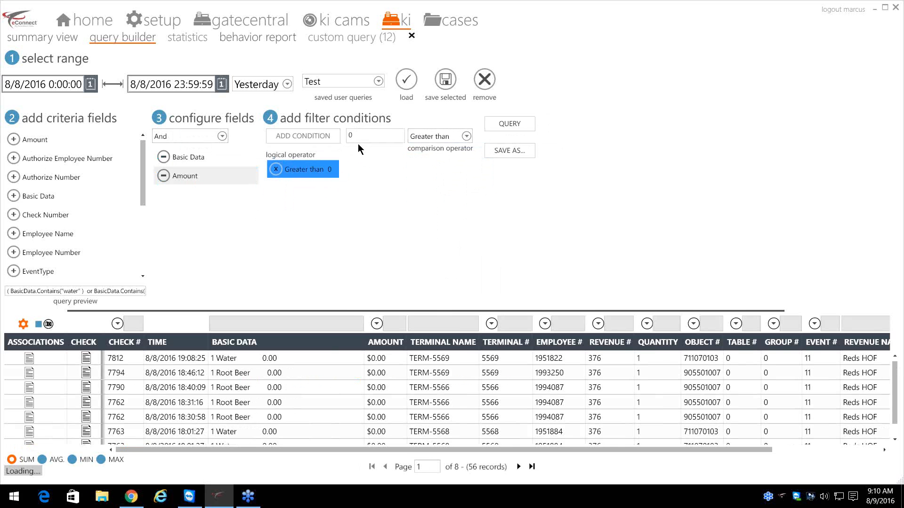
pyautogui.click(368, 137)
pyautogui.write('3')
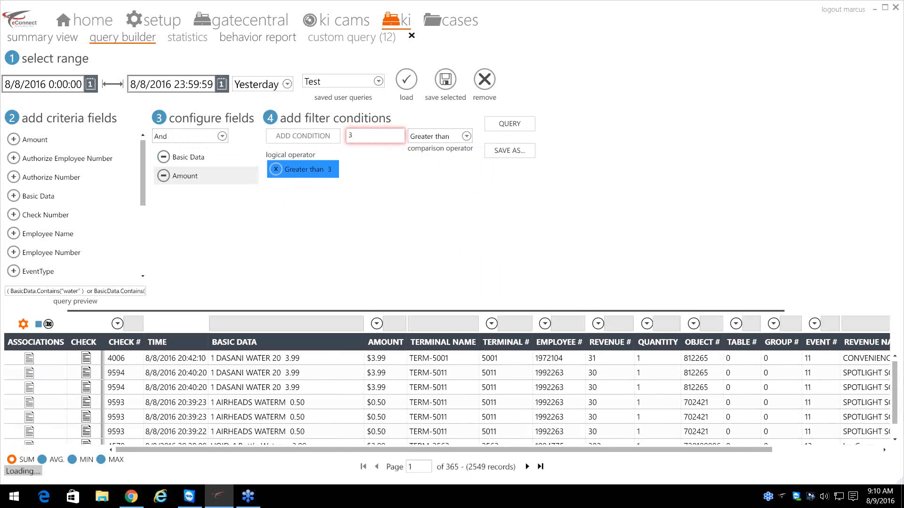
pyautogui.click(506, 125)
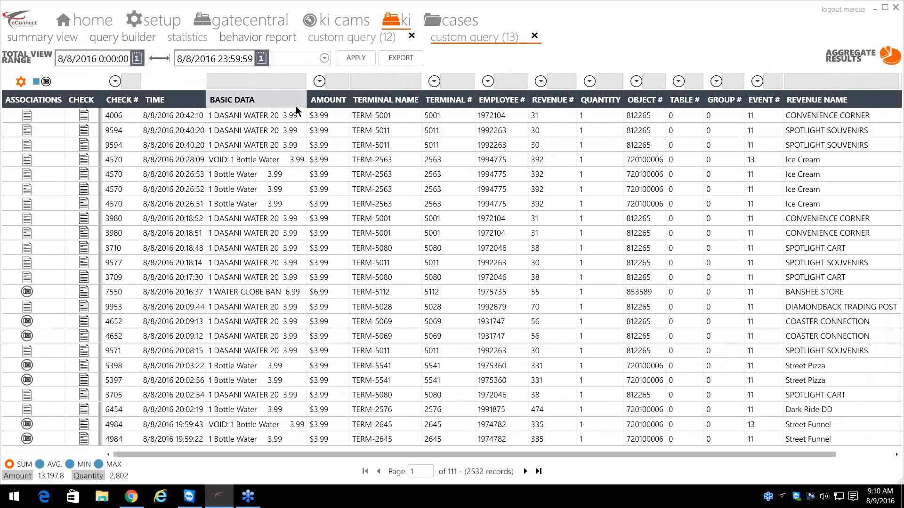
# Step: Sort the query results by Amount in descending order and aggregate them by Basic Data
pyautogui.click(326, 103)
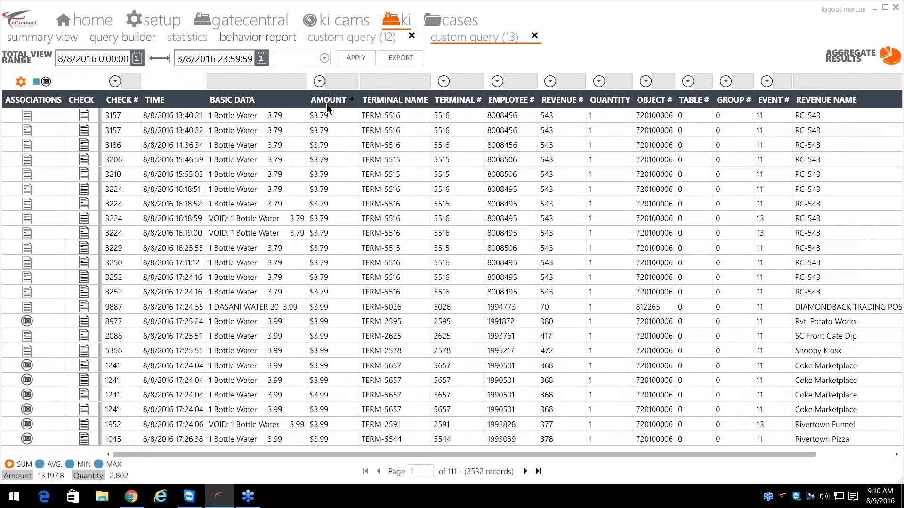
pyautogui.click(326, 103)
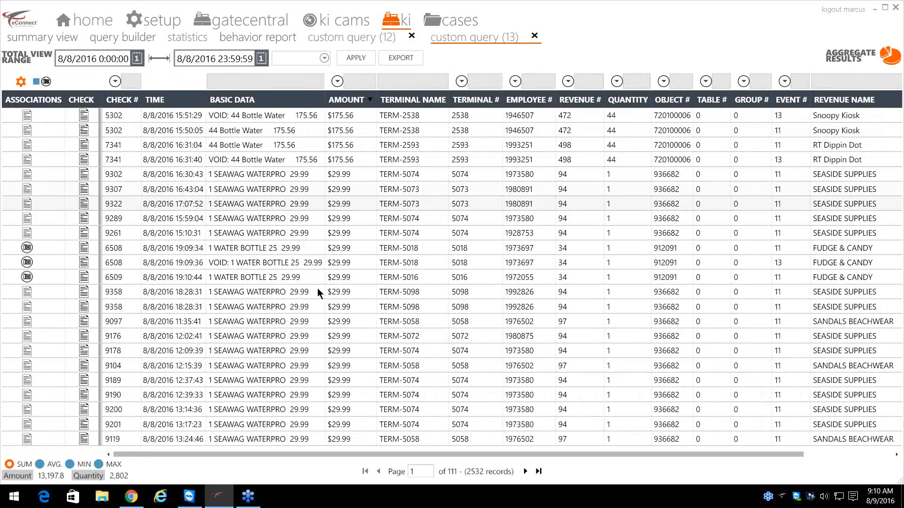
pyautogui.click(845, 57)
pyautogui.click(416, 120)
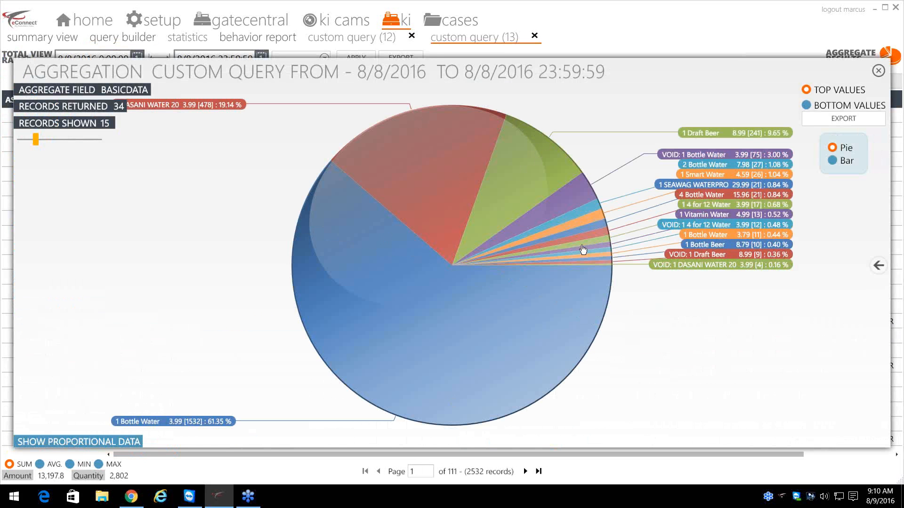
# Step: Switch the aggregation to Amount, and close this custom query's results to return to the query builder
pyautogui.click(876, 266)
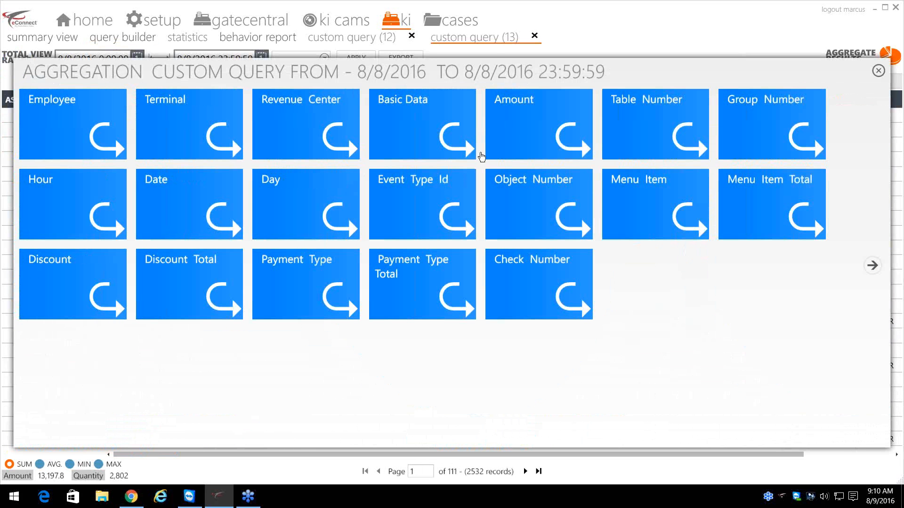
pyautogui.click(513, 132)
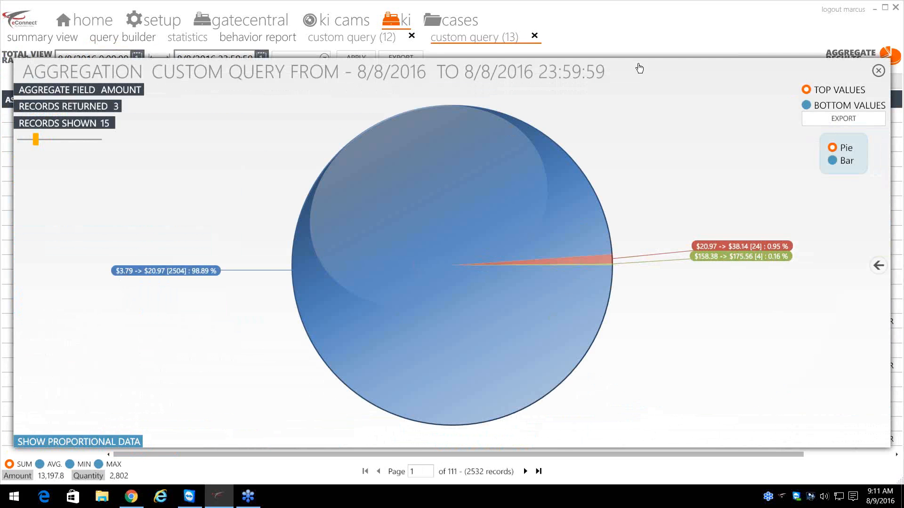
pyautogui.click(534, 35)
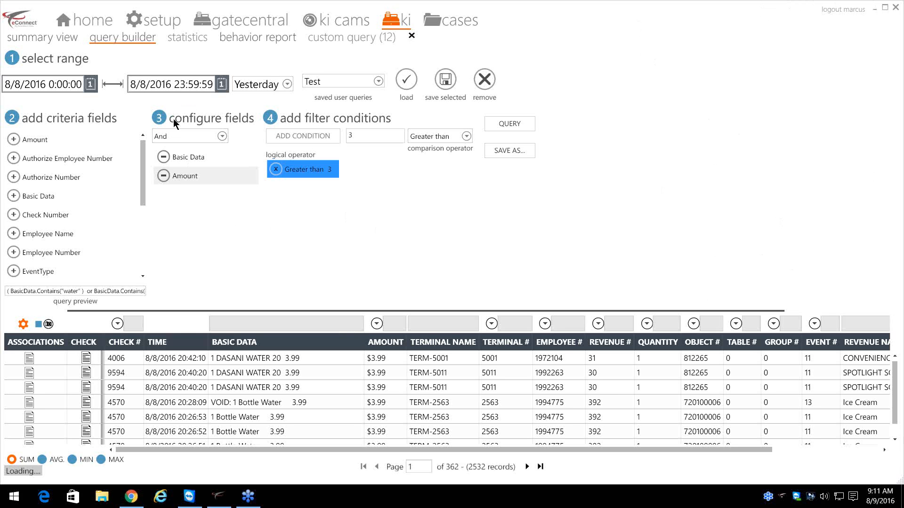
# Step: Remove the Amount and Basic Data criteria fields from the query
pyautogui.click(163, 176)
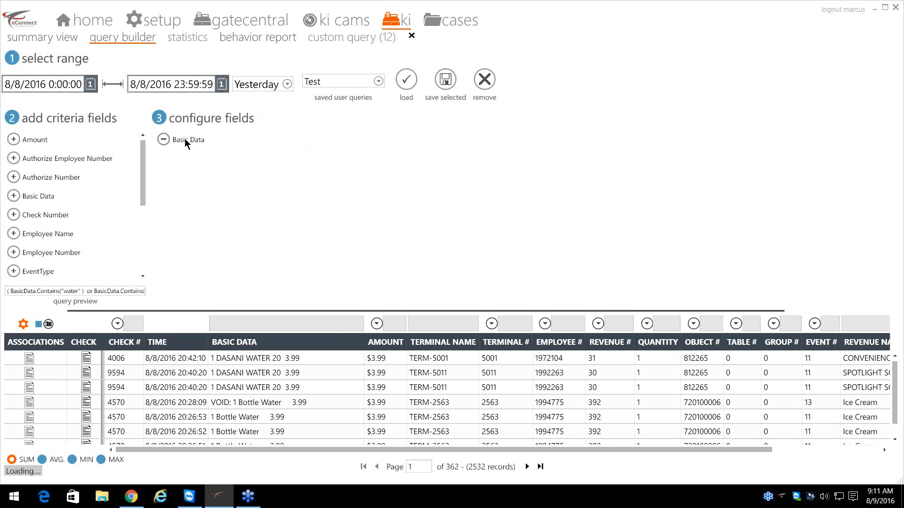
pyautogui.click(187, 138)
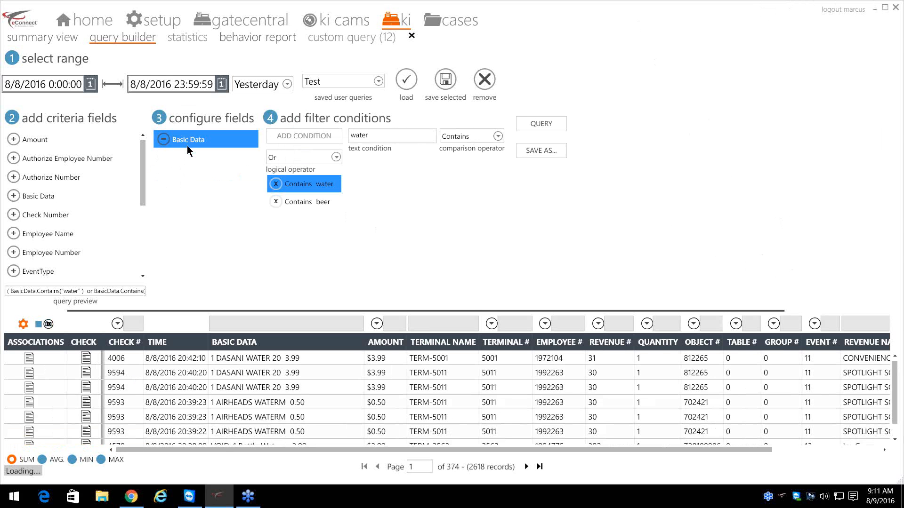
pyautogui.click(164, 139)
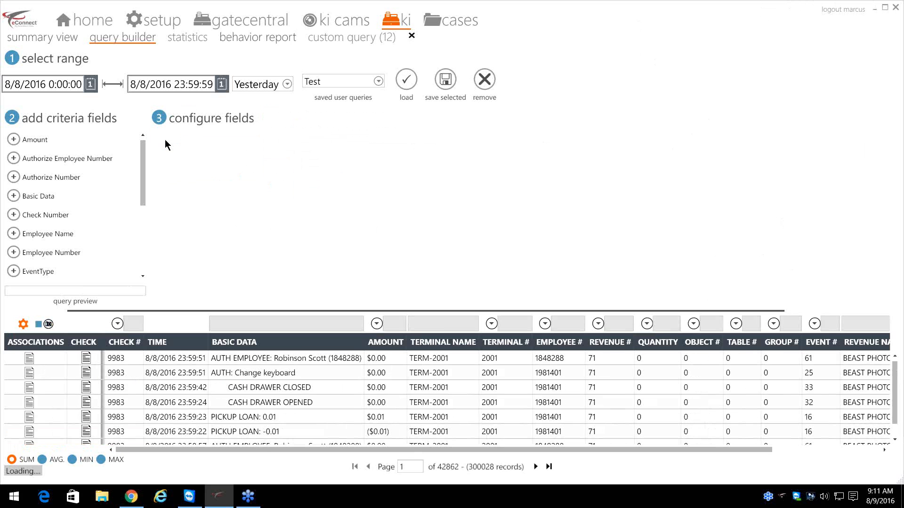
# Step: Add an Amount criteria field with the condition Greater than 0
pyautogui.click(13, 140)
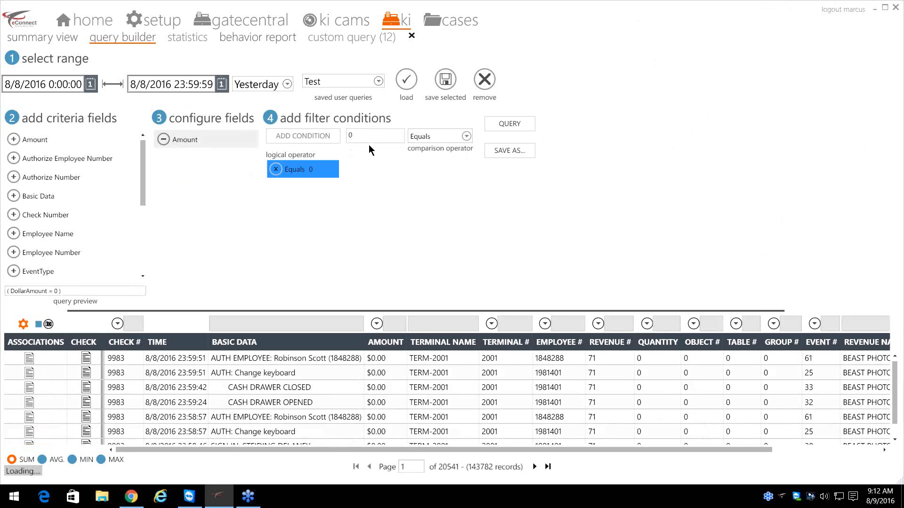
pyautogui.click(369, 136)
pyautogui.click(466, 136)
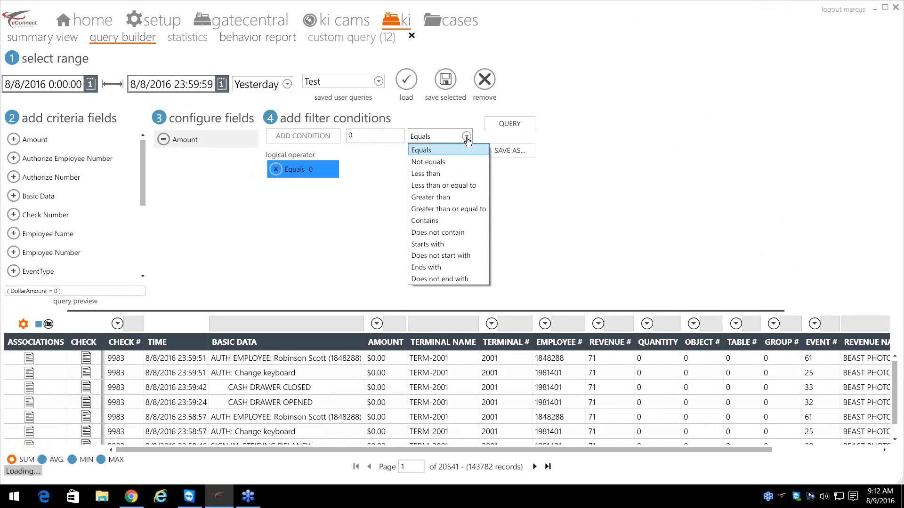
pyautogui.click(459, 197)
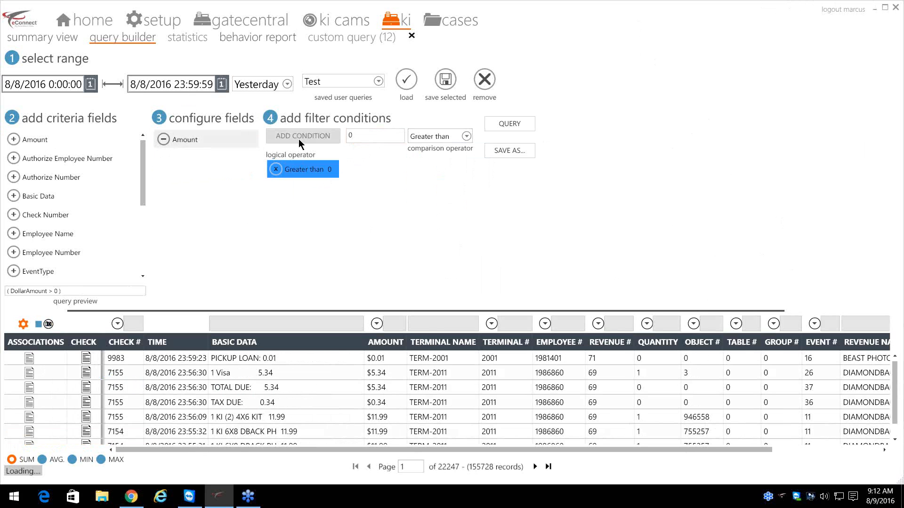
# Step: Add a second Amount condition, And Less than 5, and run the query
pyautogui.click(298, 140)
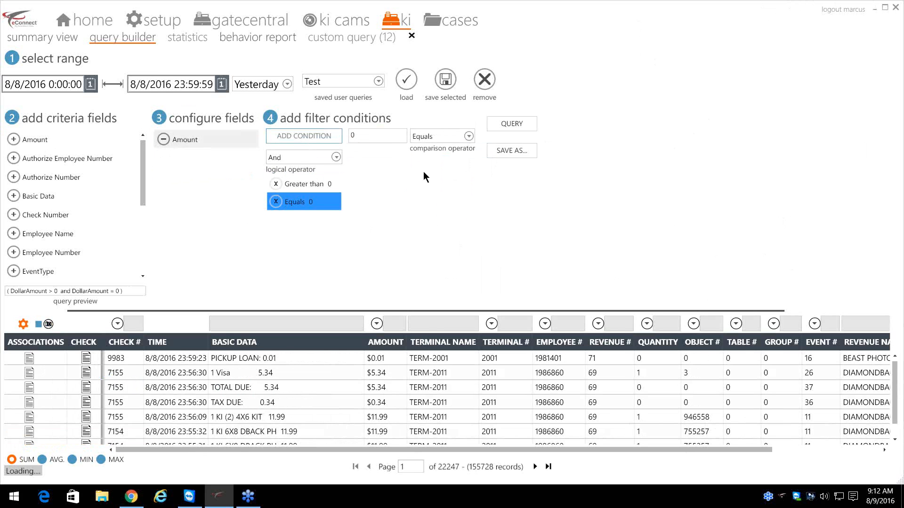
pyautogui.click(469, 137)
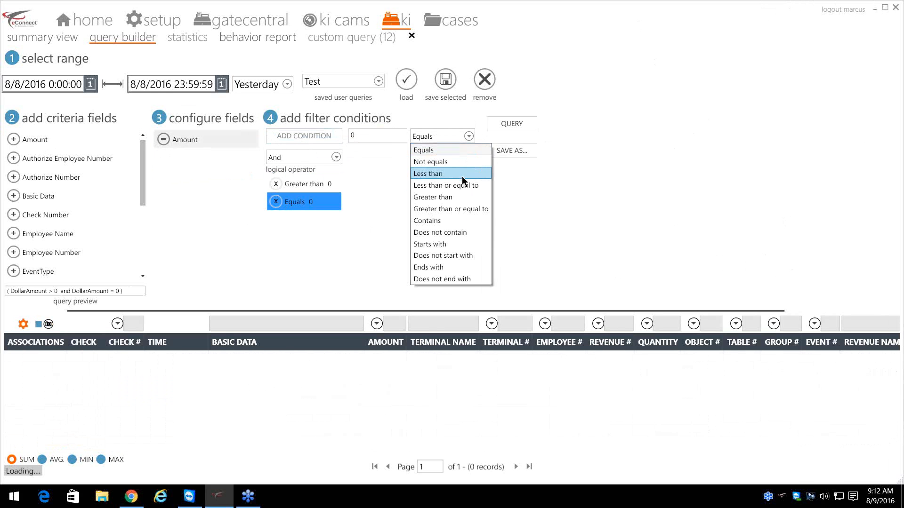
pyautogui.click(433, 173)
pyautogui.click(382, 138)
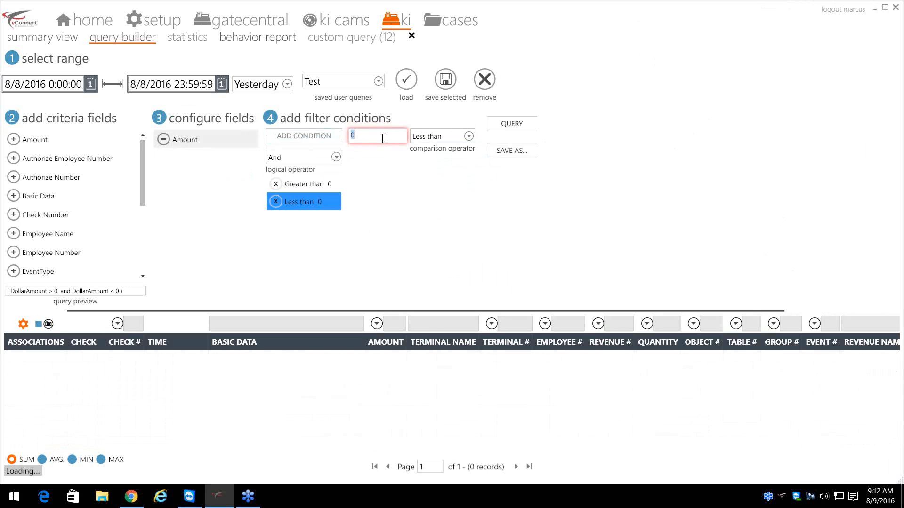
pyautogui.write('5')
pyautogui.click(512, 124)
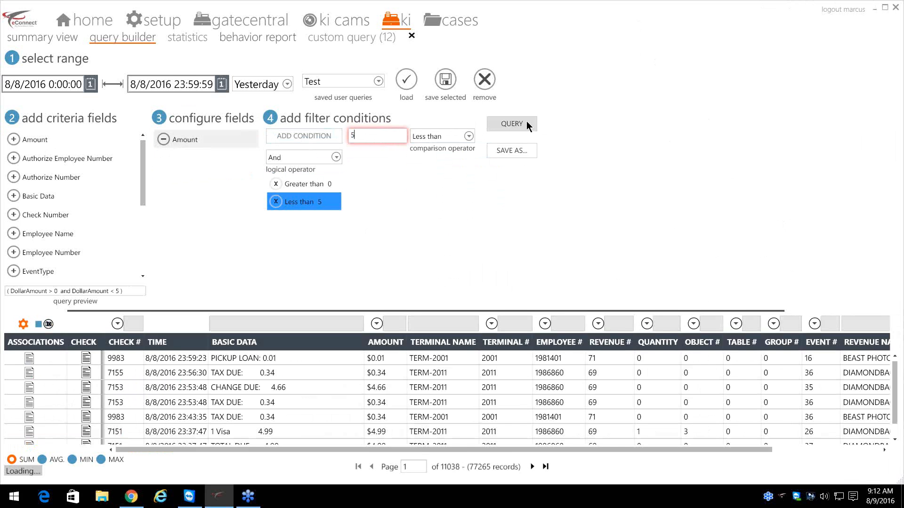
# Step: Run the query for amounts between 0 and 5 and sort its results by Amount in descending order
pyautogui.click(511, 123)
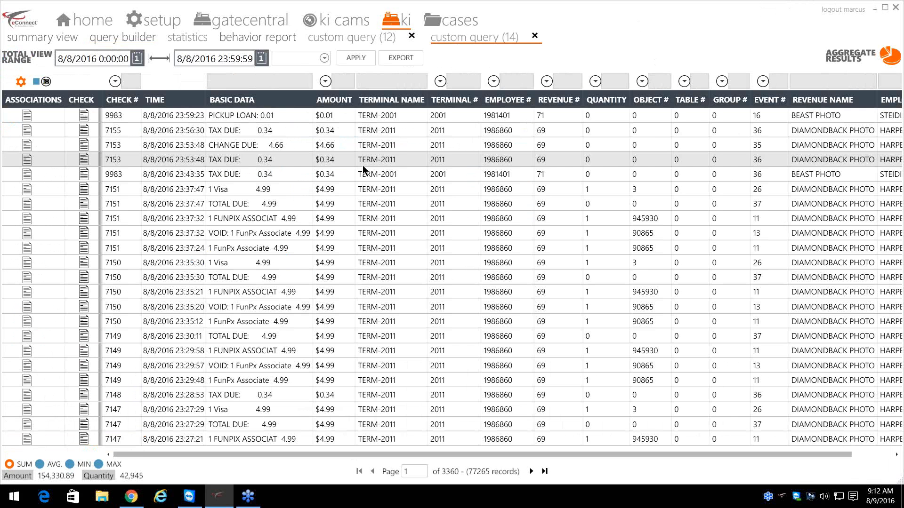
pyautogui.click(335, 101)
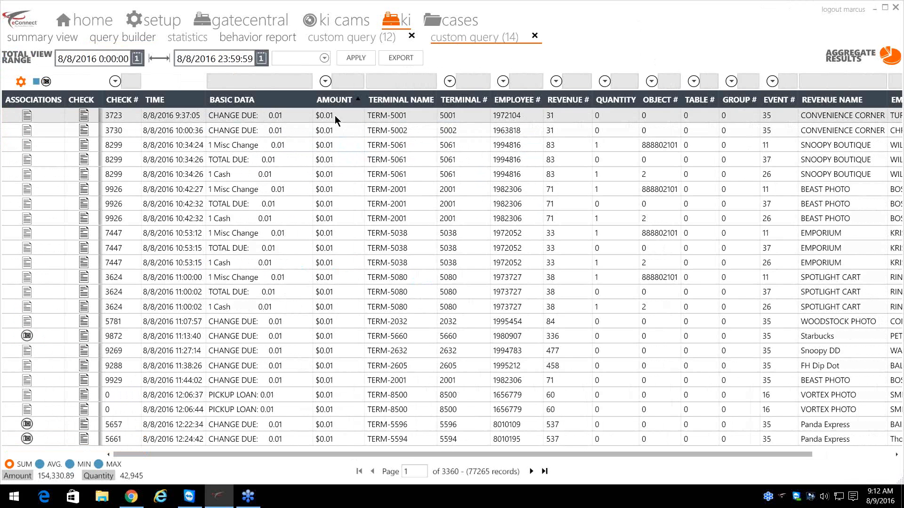
pyautogui.click(340, 101)
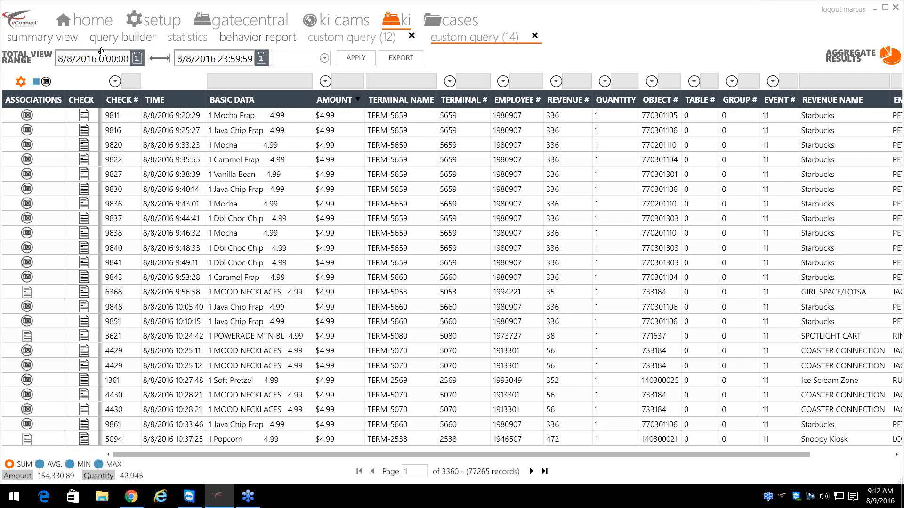
# Step: Add an EventType criteria field with the condition Equals 26 (Tender) to the Amount query, and run it
pyautogui.click(140, 38)
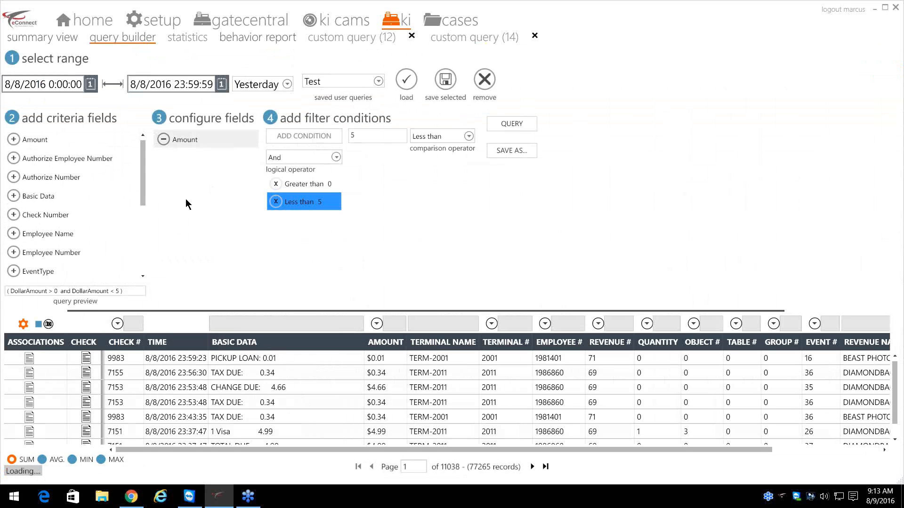
pyautogui.scroll(-1, 329, 408)
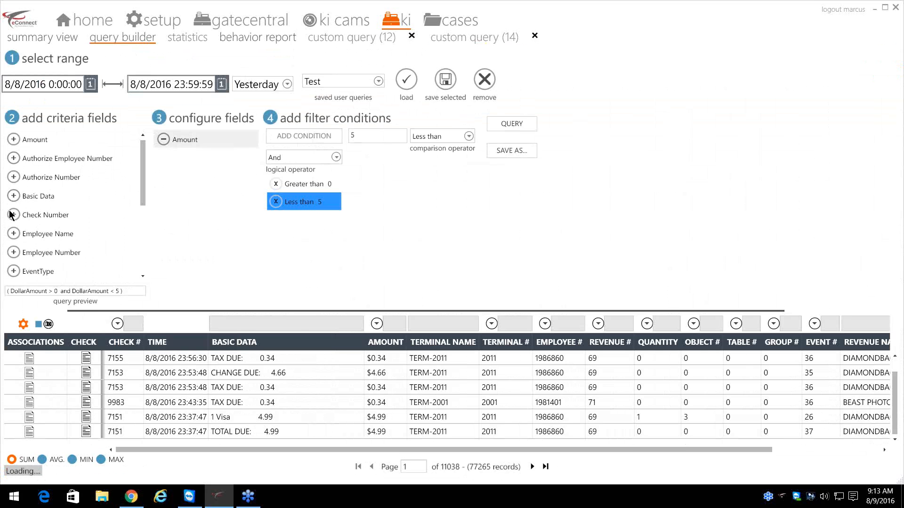
pyautogui.click(13, 271)
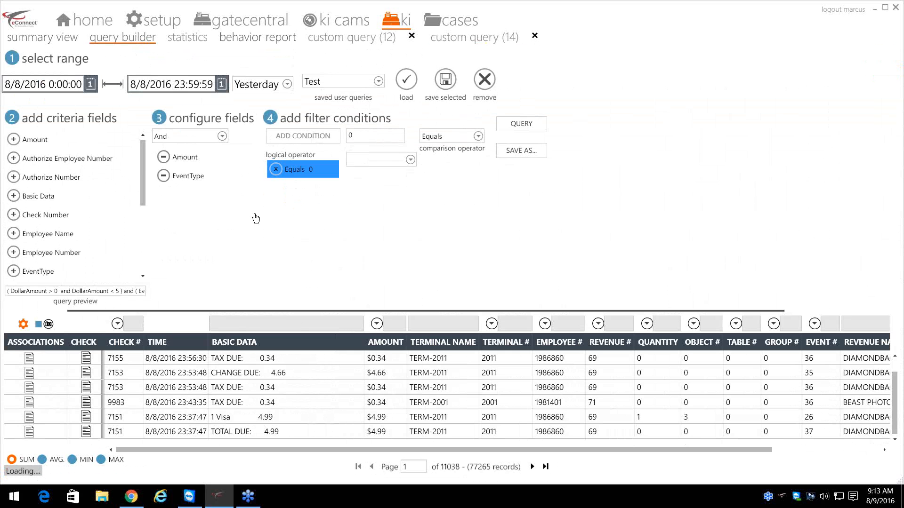
pyautogui.click(410, 160)
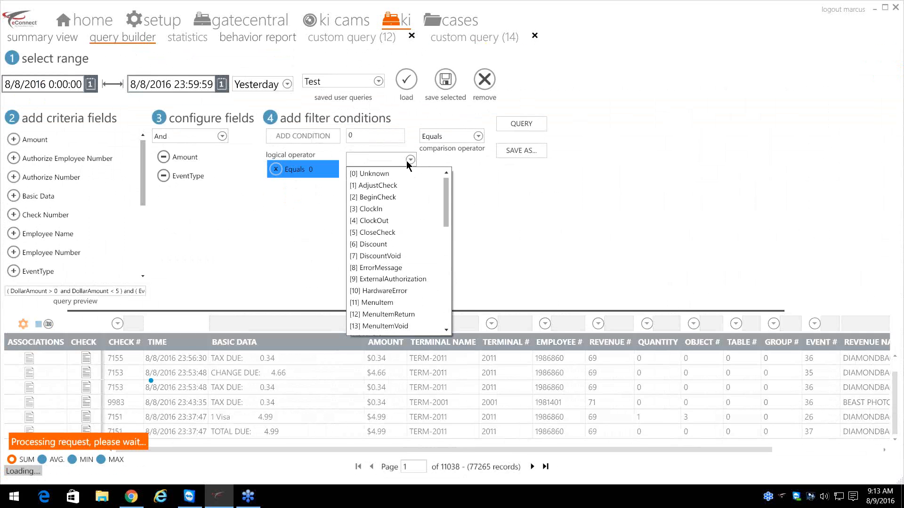
pyautogui.doubleClick(377, 134)
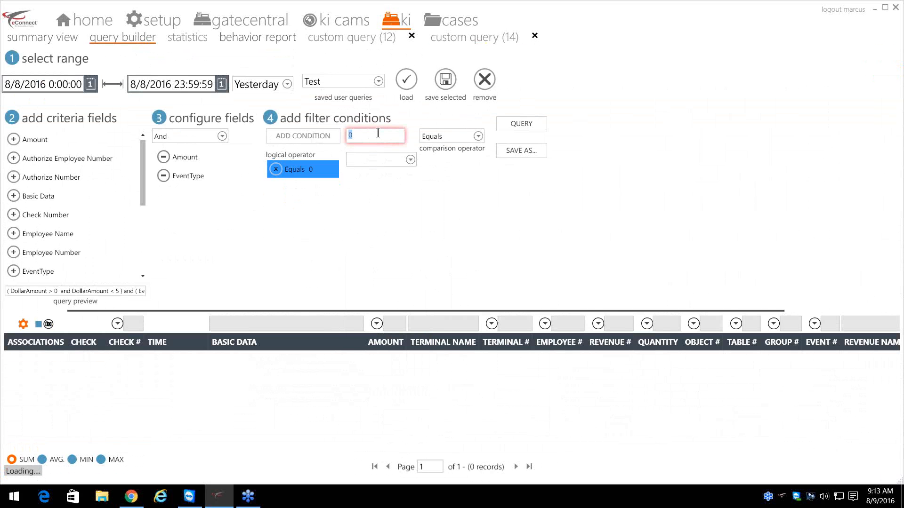
pyautogui.write('26')
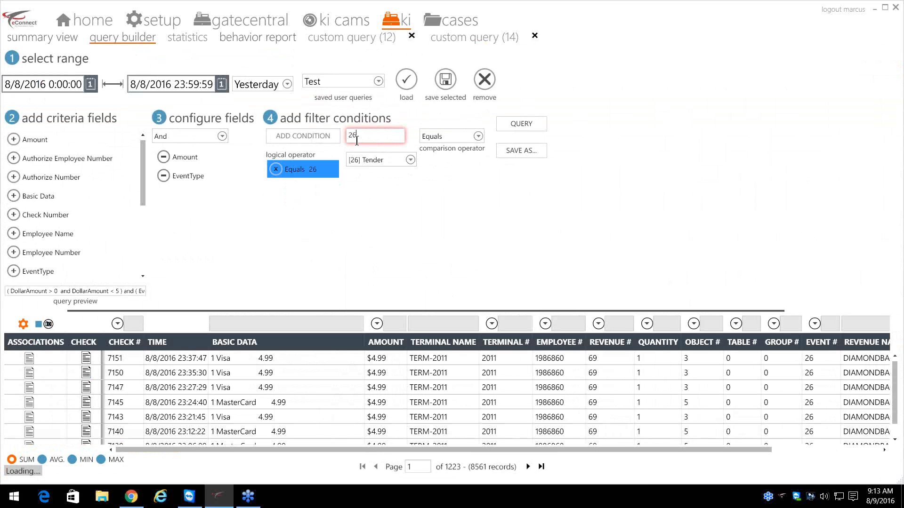
pyautogui.click(523, 124)
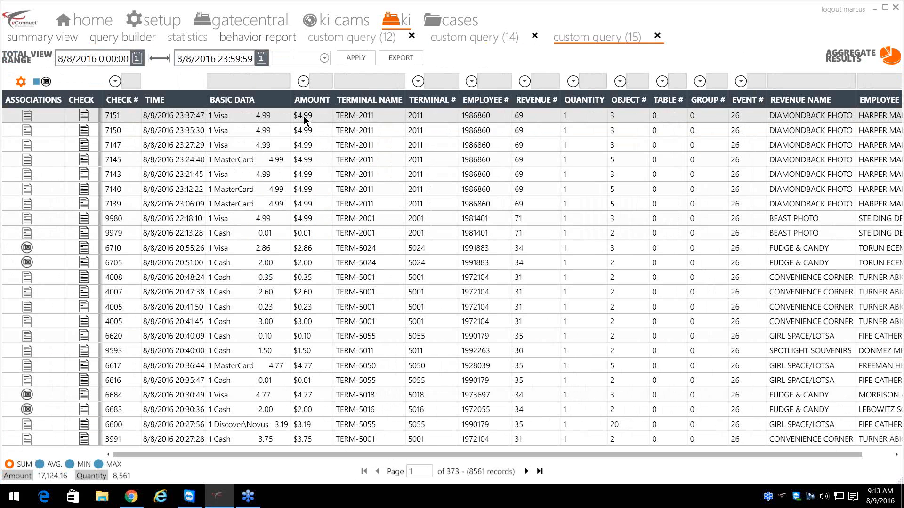
# Step: Add a Basic Data criteria field with the condition Contains "cash", and run the query
pyautogui.click(115, 38)
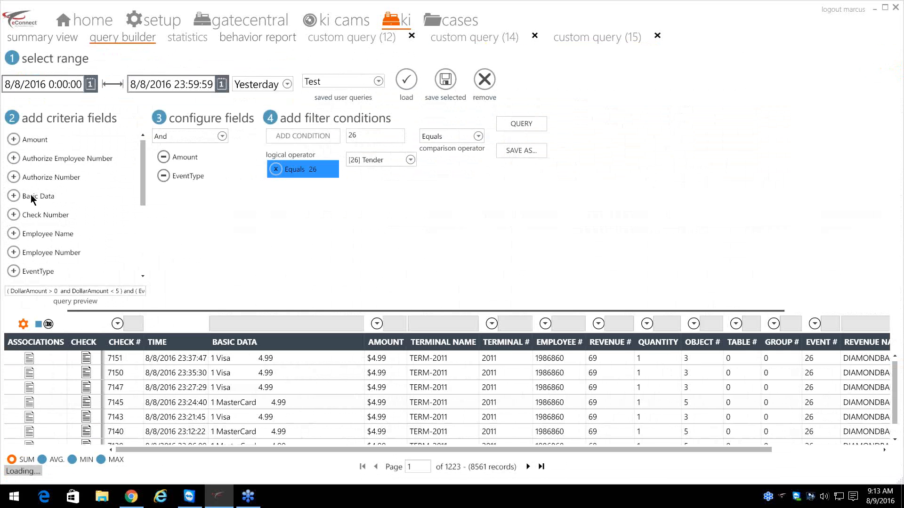
pyautogui.click(14, 196)
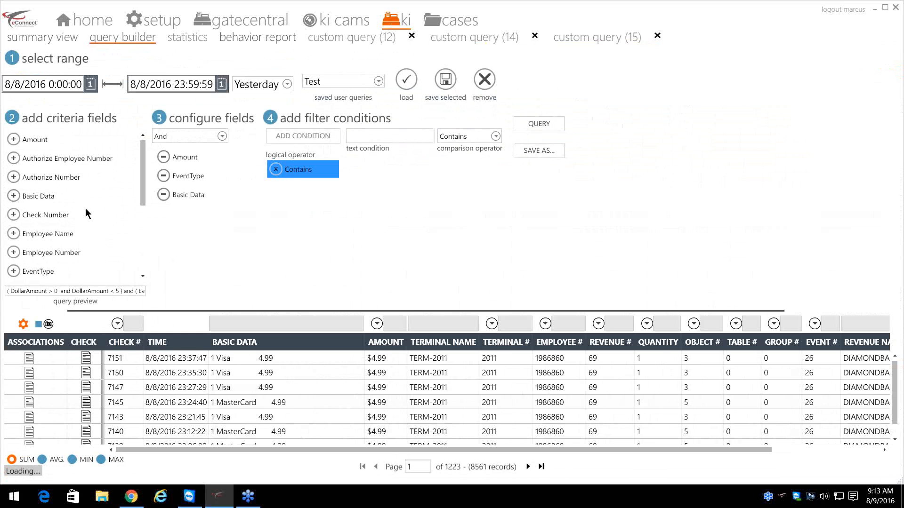
pyautogui.click(383, 136)
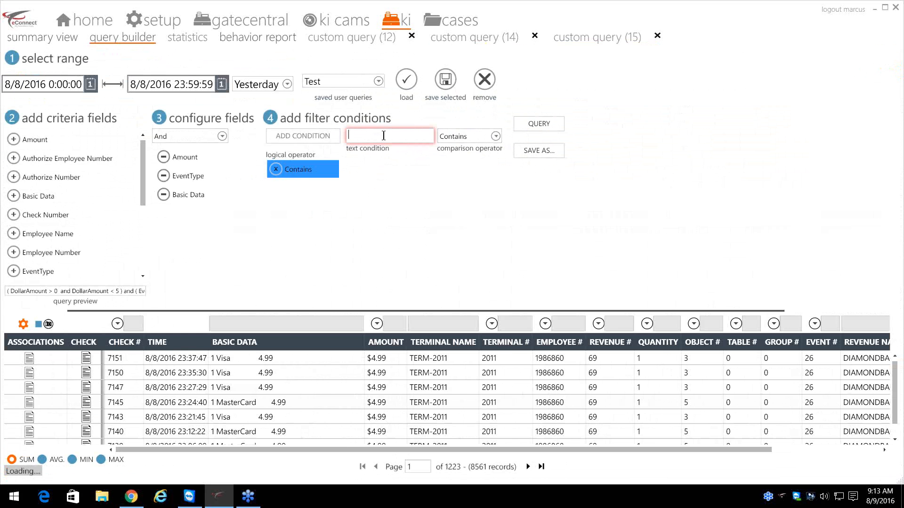
pyautogui.write('cash')
pyautogui.click(547, 125)
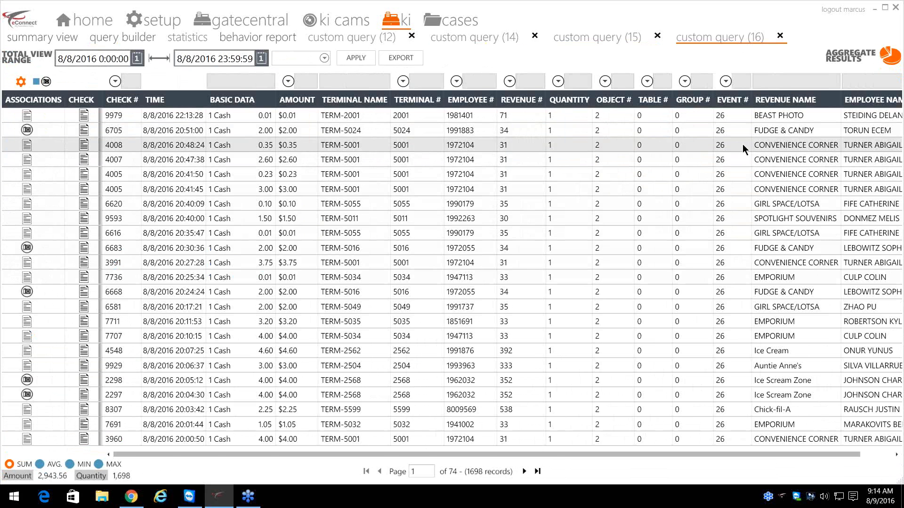
# Step: Close the cash query's results and remove the Amount and Basic Data criteria fields
pyautogui.click(780, 36)
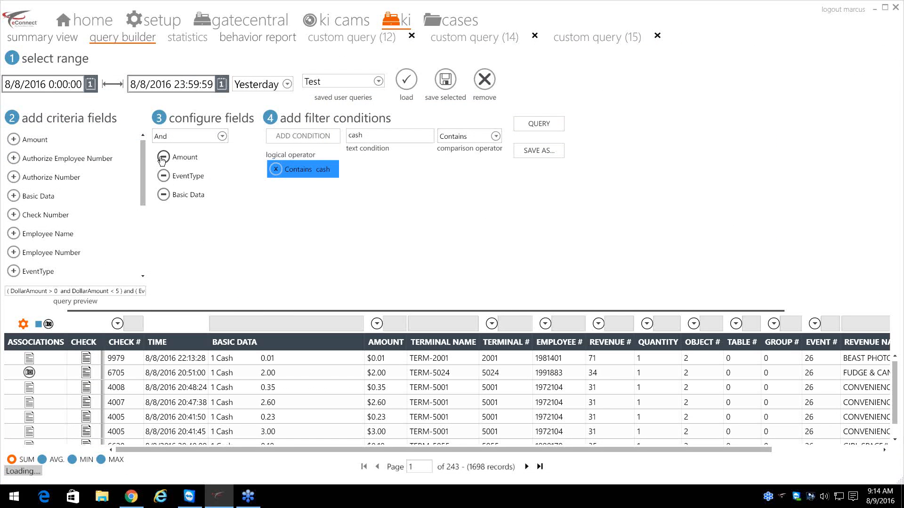
pyautogui.click(162, 159)
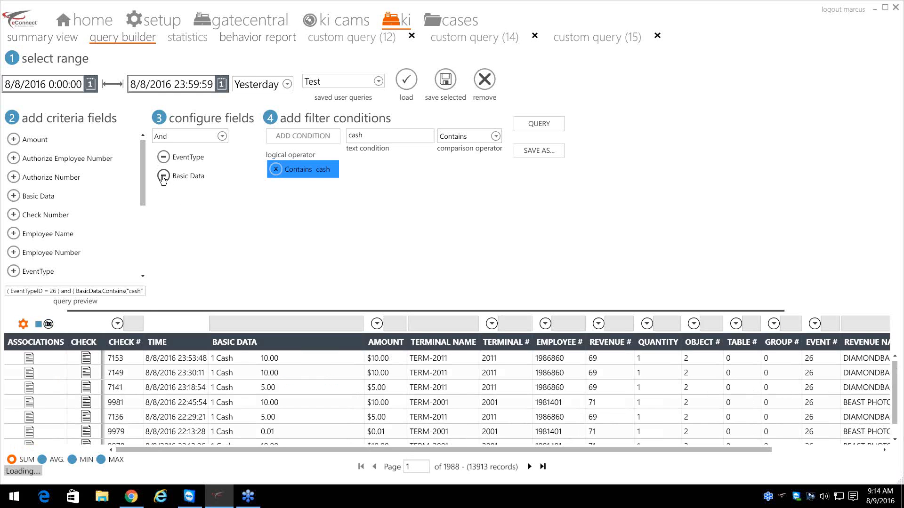
pyautogui.click(163, 177)
# Step: Add a second EventType condition joined with Or, set to Equals 27 (TenderVoid)
pyautogui.click(188, 140)
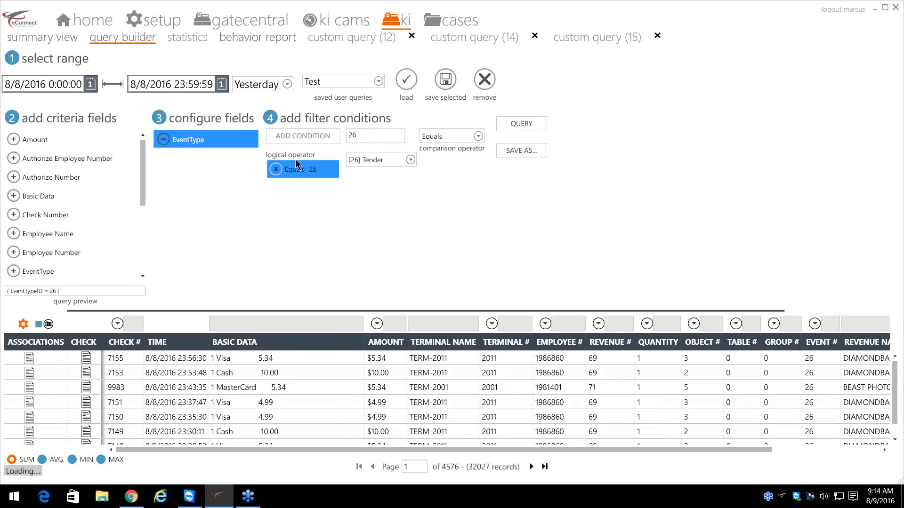
pyautogui.click(307, 135)
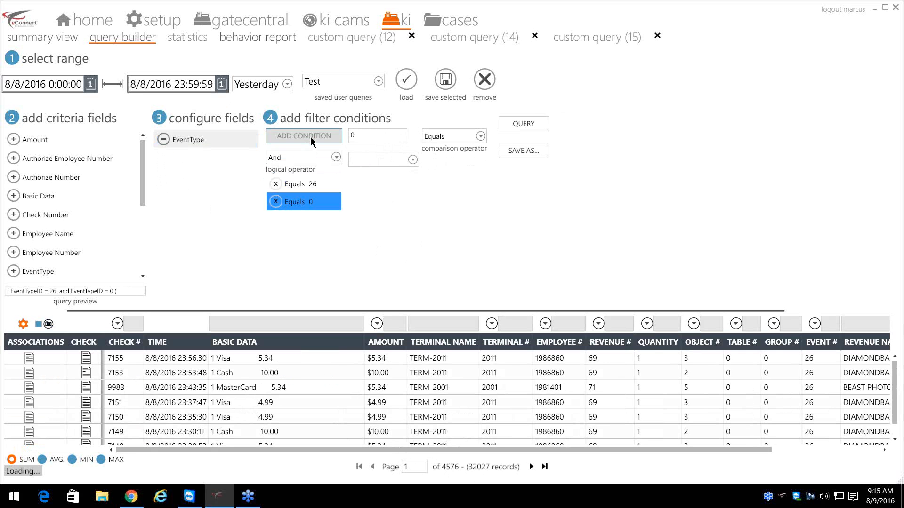
pyautogui.click(337, 160)
pyautogui.click(334, 170)
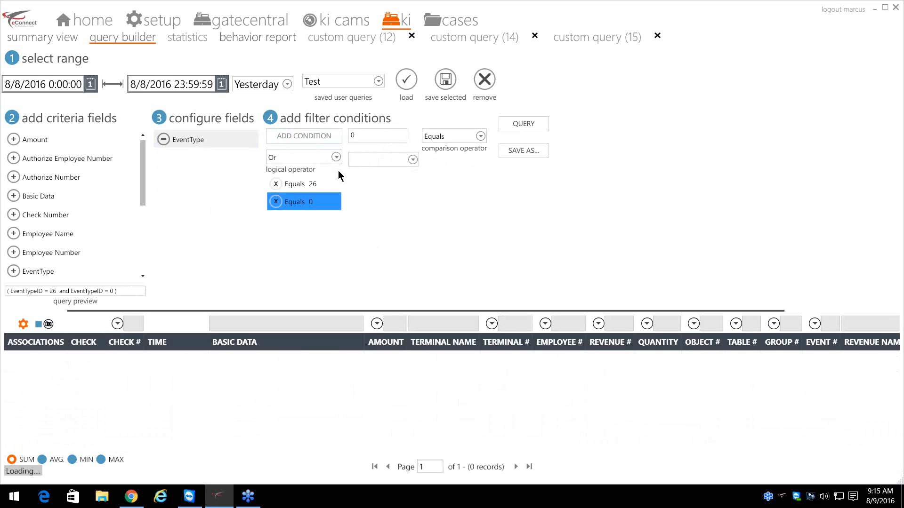
pyautogui.click(412, 160)
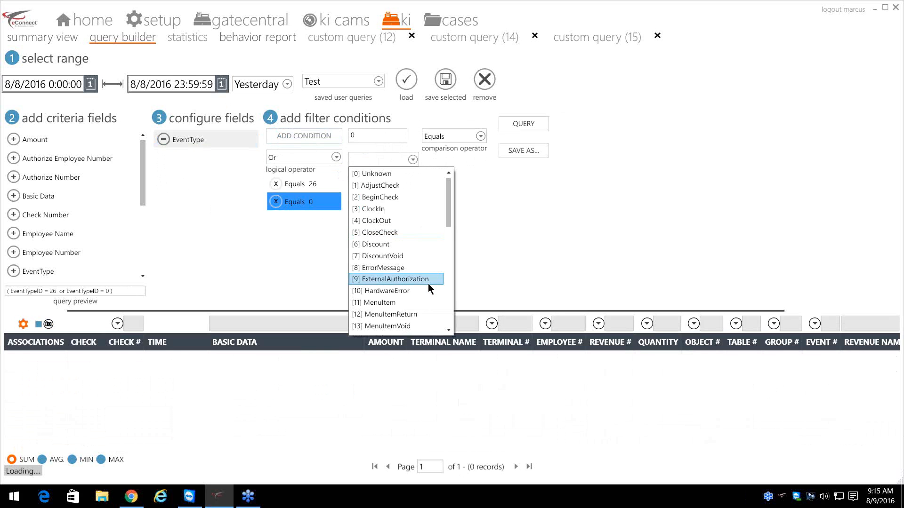
pyautogui.scroll(-2, 426, 283)
pyautogui.scroll(-1, 428, 285)
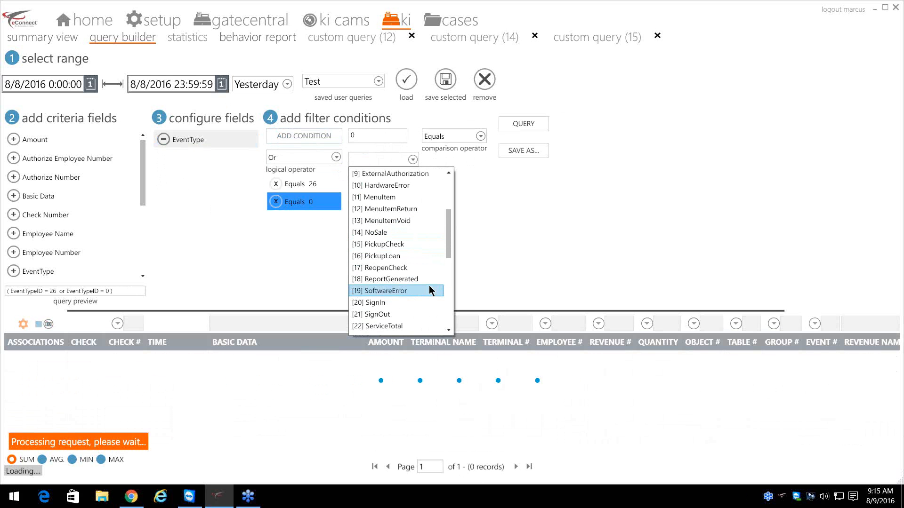
pyautogui.scroll(-1, 428, 286)
pyautogui.scroll(-2, 428, 285)
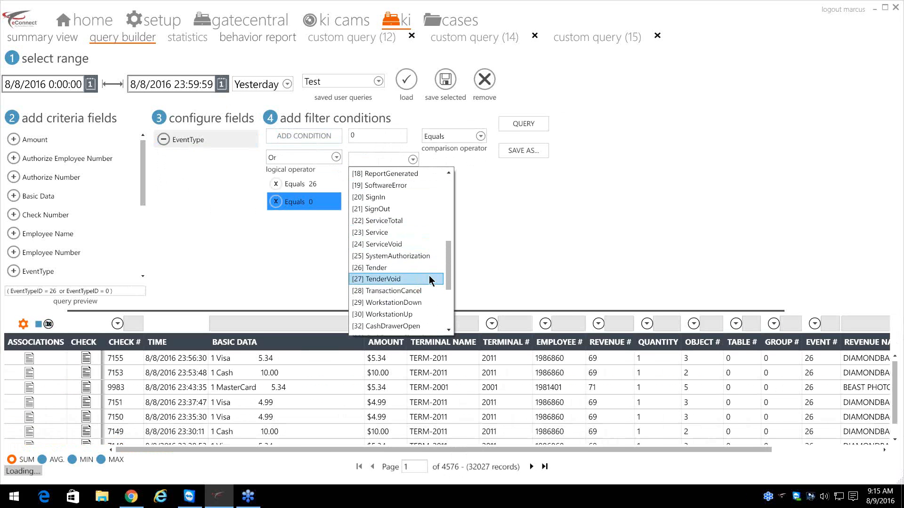
pyautogui.click(429, 277)
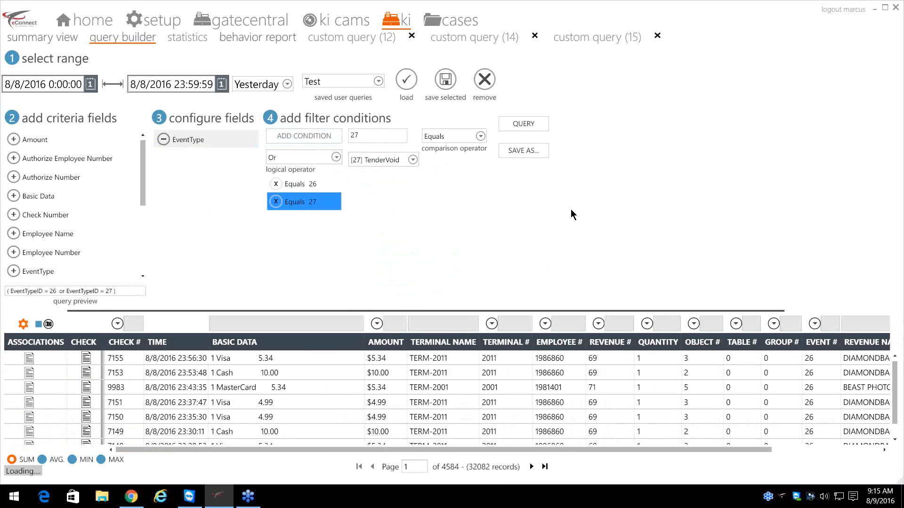
# Step: Run the tender and tender void query, sort its results by Amount in ascending order, and close them
pyautogui.click(524, 126)
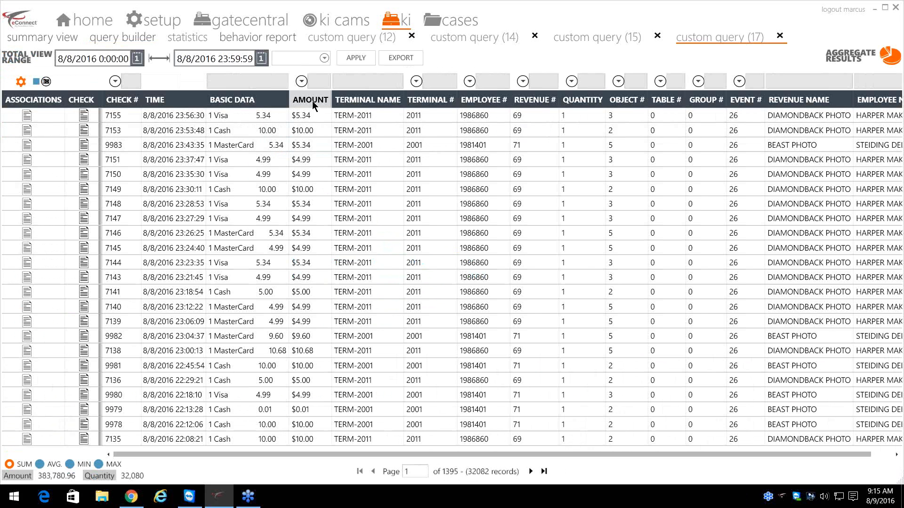
pyautogui.click(312, 100)
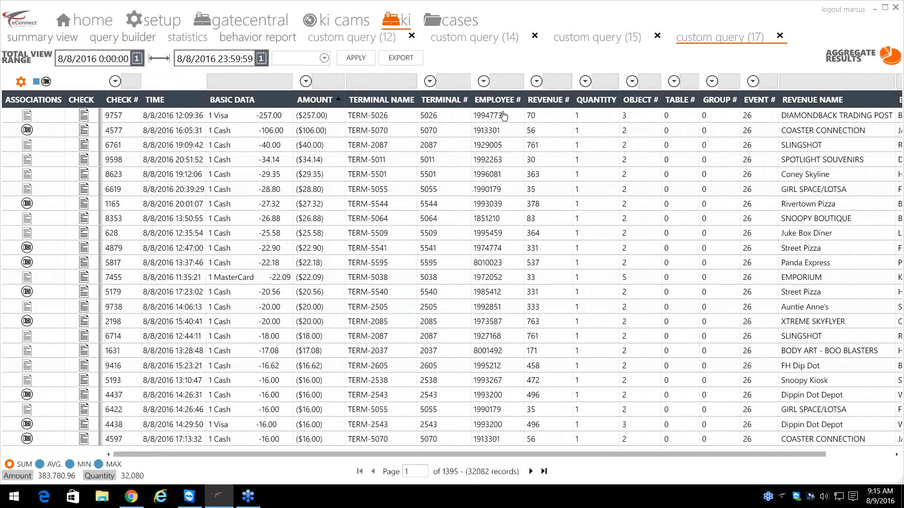
pyautogui.click(780, 36)
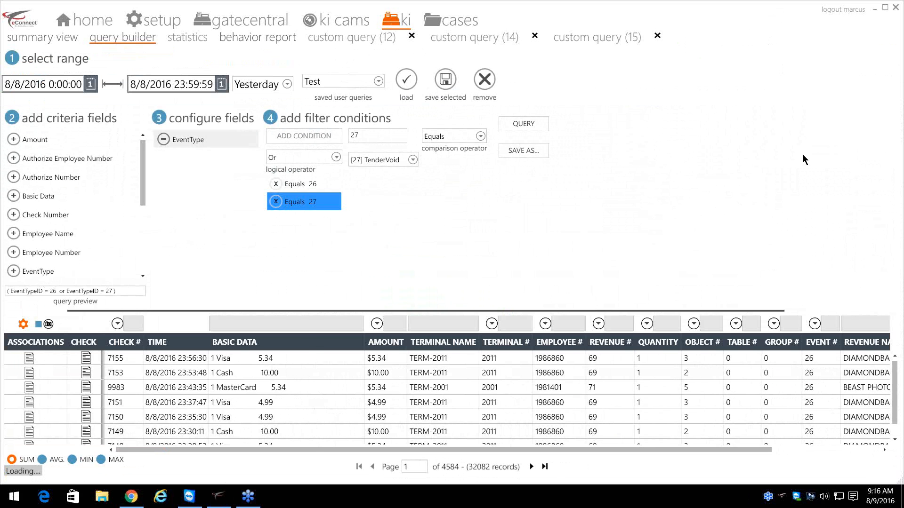
# Step: Replace the EventType criteria field with Check Number, set its condition to Equals 1234, and run the query
pyautogui.click(164, 140)
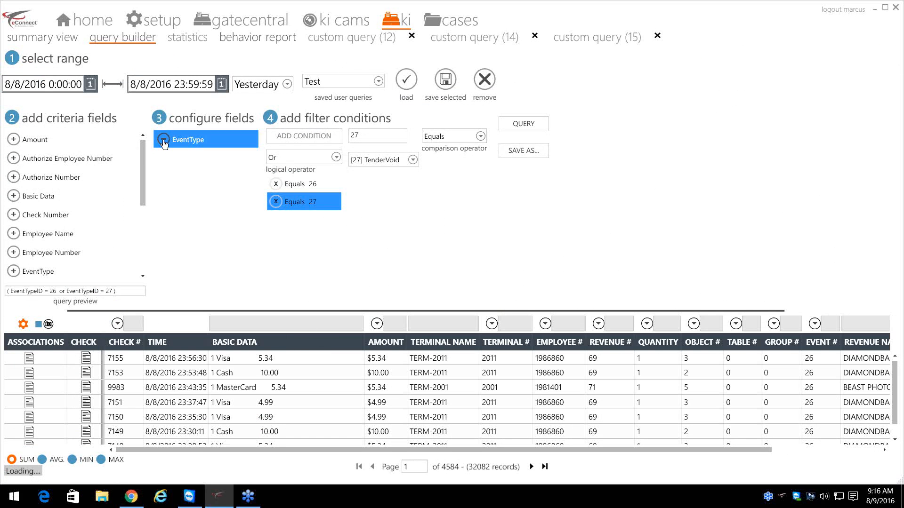
pyautogui.click(13, 214)
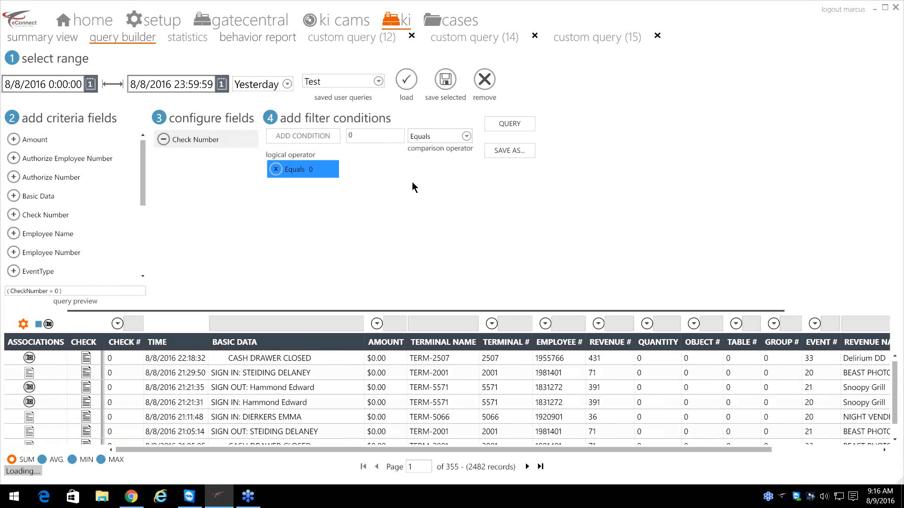
pyautogui.click(374, 136)
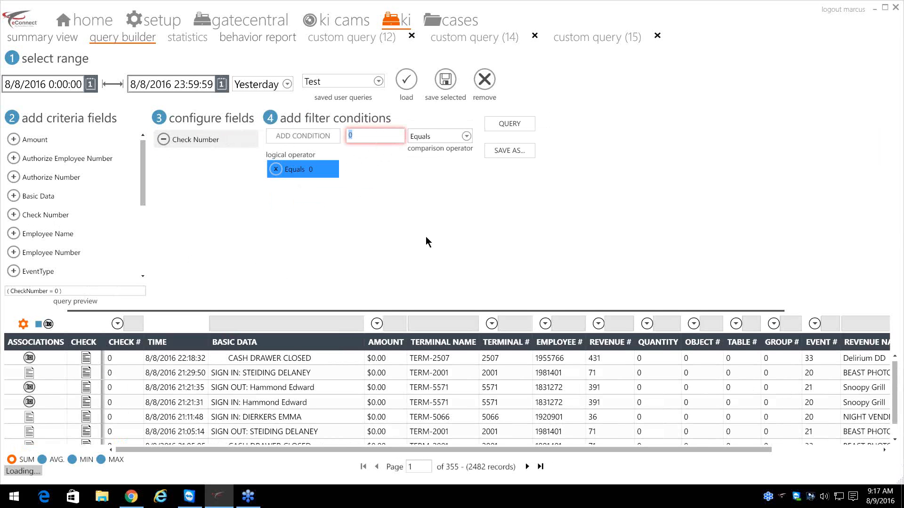
pyautogui.write('1234')
pyautogui.click(516, 124)
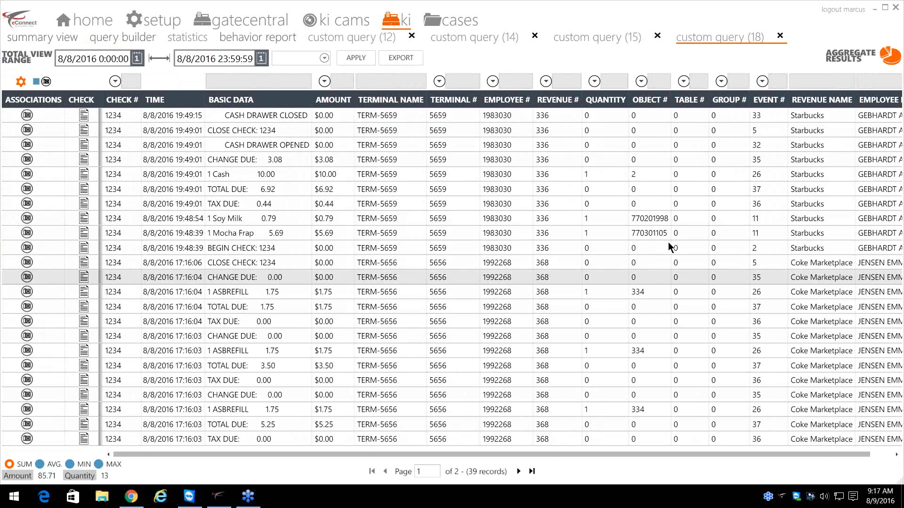
# Step: Copy the employee's name from the Mocha Frap row and add an Employee Name criteria field that Contains the copied name
pyautogui.click(873, 235)
pyautogui.rightClick(874, 235)
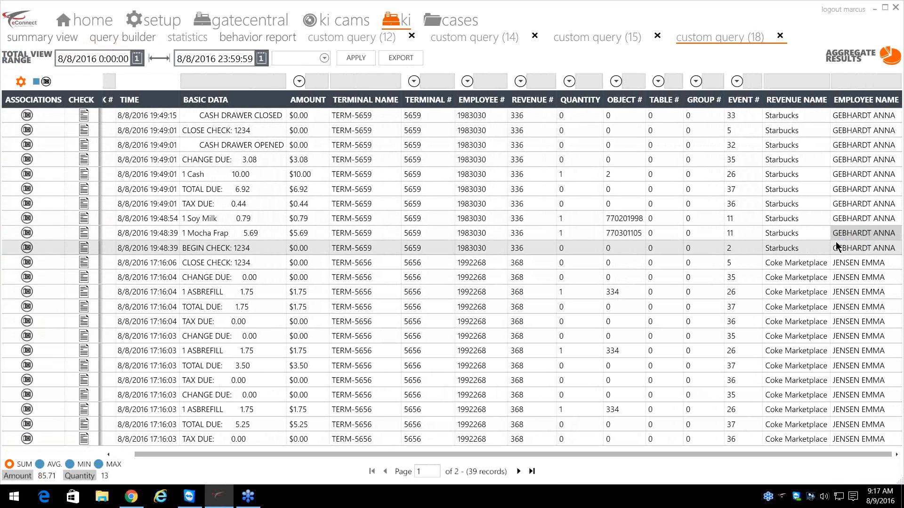
pyautogui.click(99, 42)
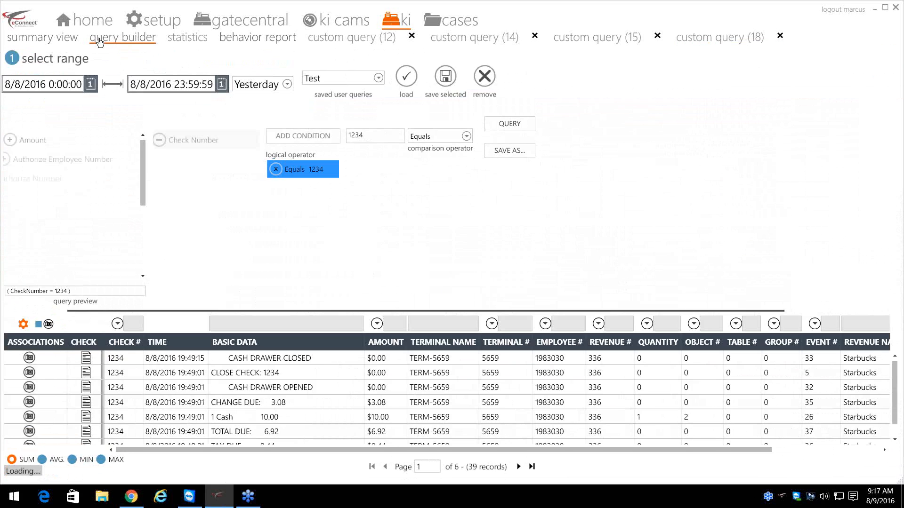
pyautogui.click(18, 232)
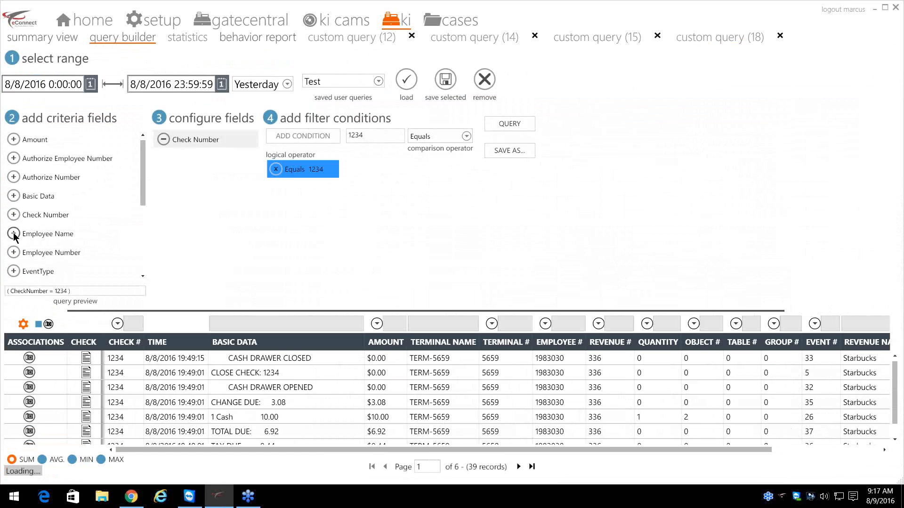
pyautogui.click(401, 141)
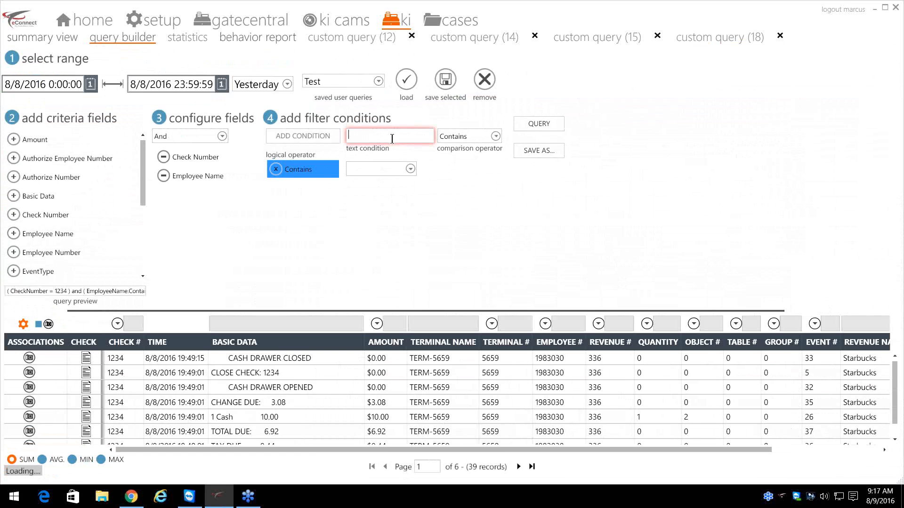
pyautogui.rightClick(393, 139)
pyautogui.click(422, 173)
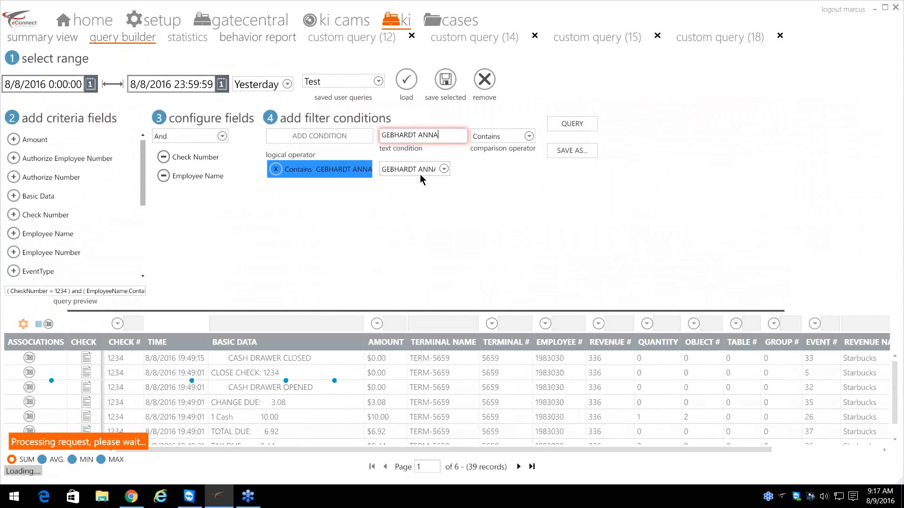
# Step: Run the check number and employee name query sorted by ascending Time, and open the Starbucks camera linked to the 1 Cash row
pyautogui.click(584, 124)
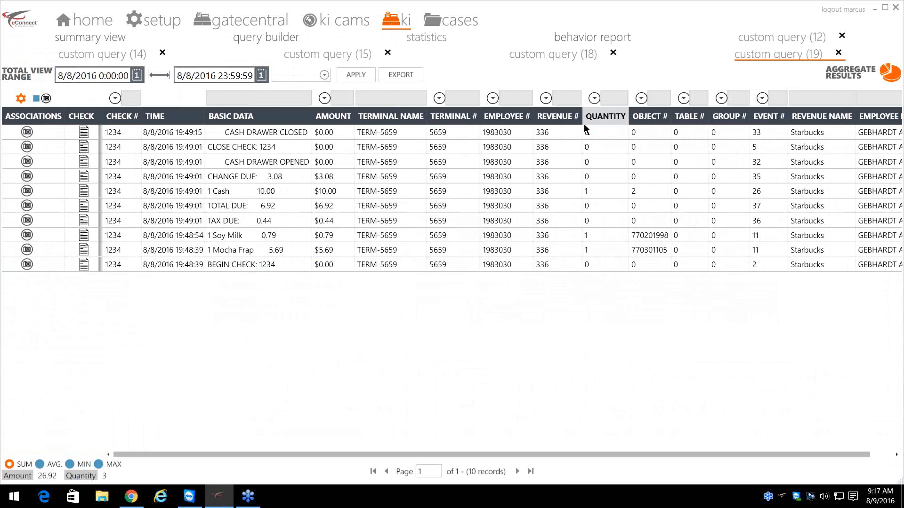
pyautogui.click(167, 120)
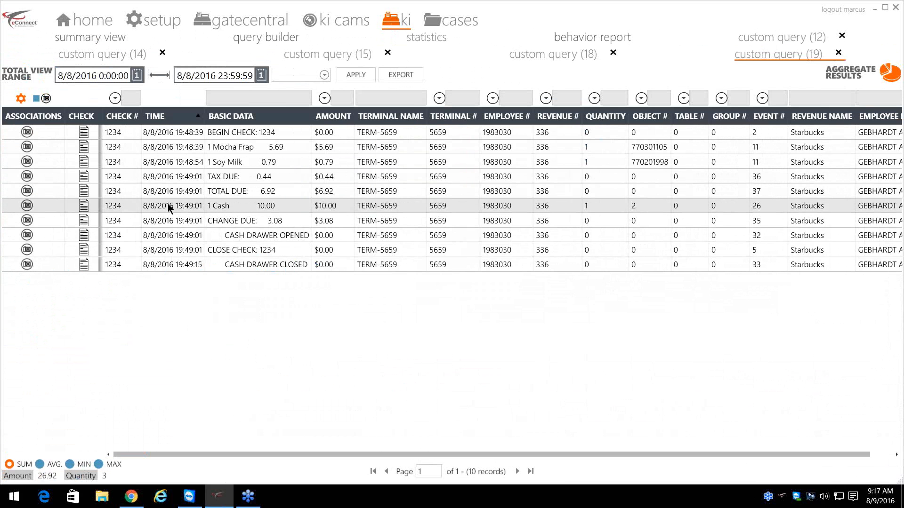
pyautogui.click(27, 206)
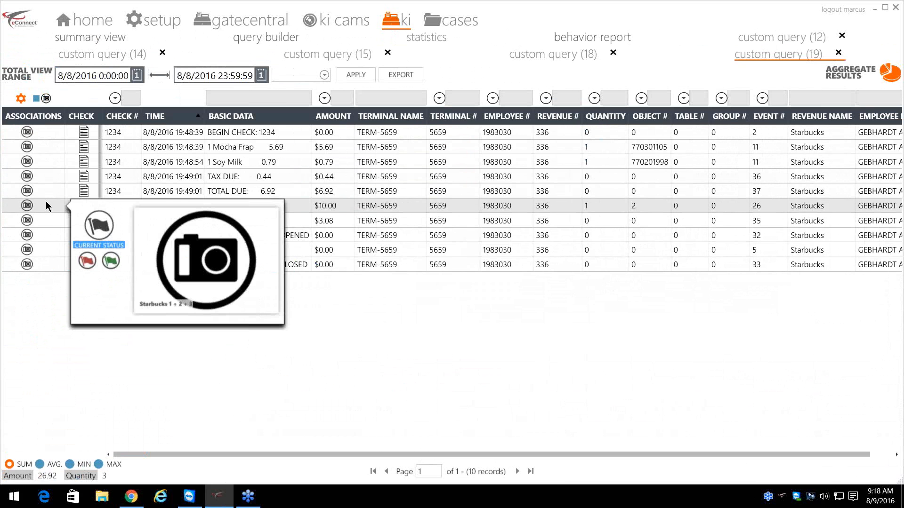
pyautogui.click(190, 253)
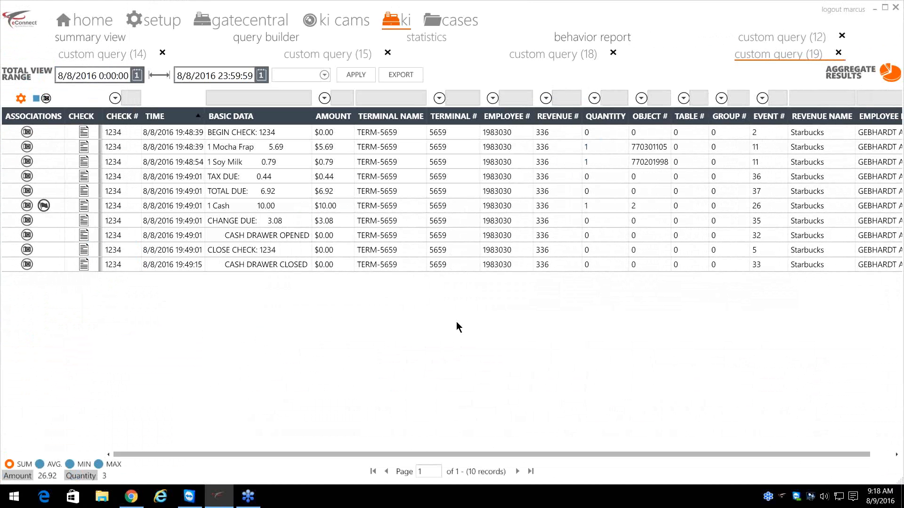
# Step: Close all the open custom query results
pyautogui.click(838, 52)
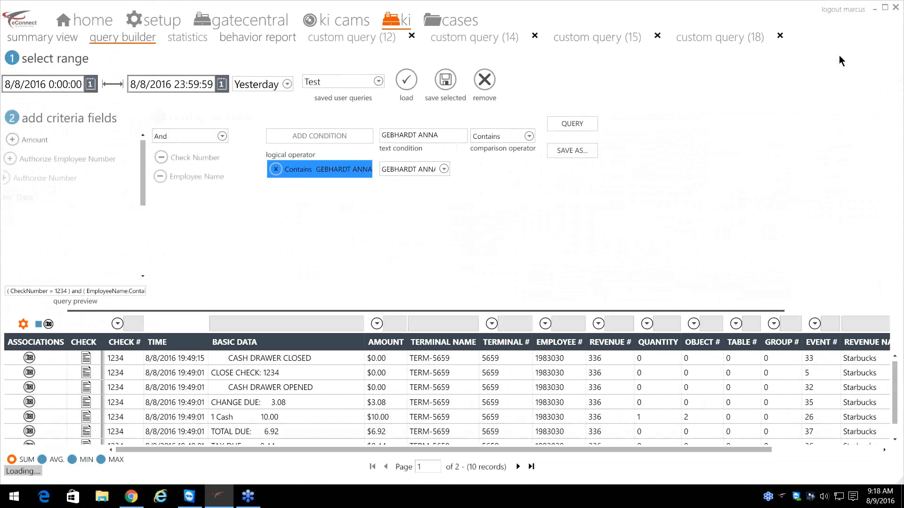
pyautogui.click(779, 35)
pyautogui.click(657, 36)
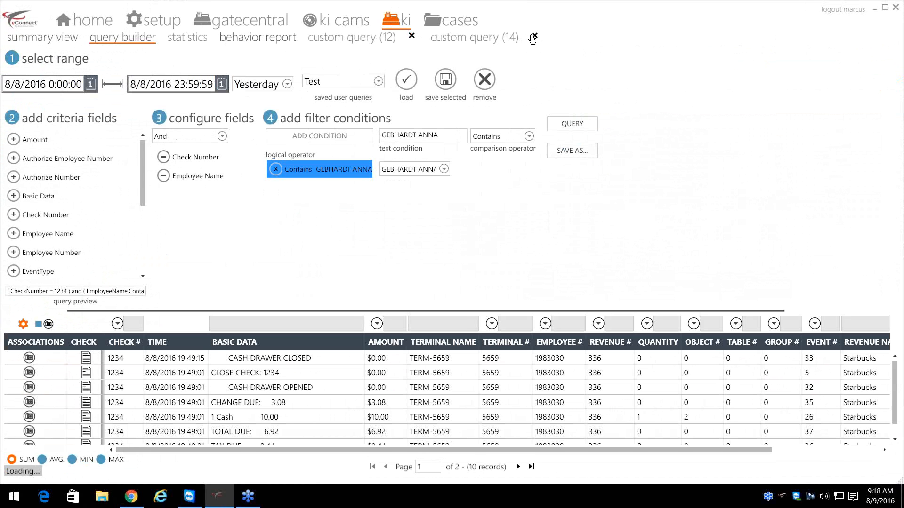
pyautogui.click(534, 36)
pyautogui.click(411, 37)
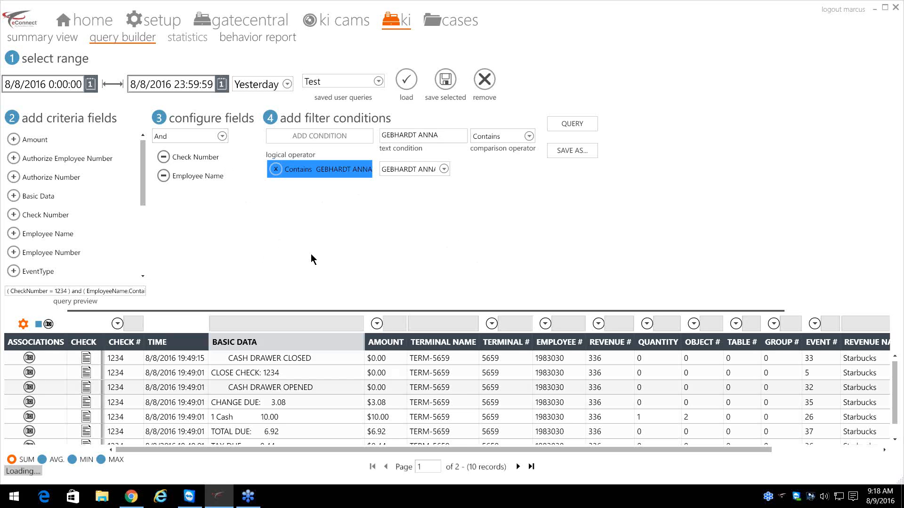
# Step: Replace both criteria fields with Basic Data, set its condition to Contains bogo, and run the query
pyautogui.click(163, 176)
pyautogui.click(163, 140)
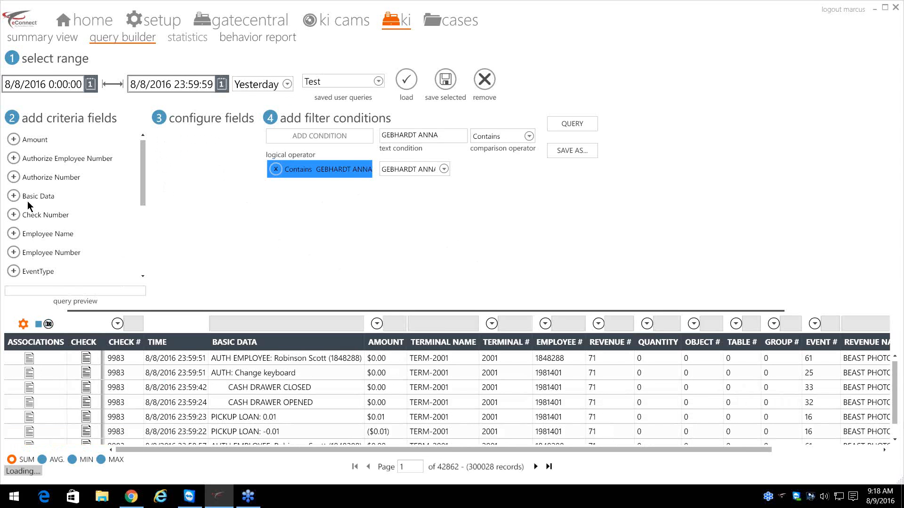
pyautogui.click(13, 196)
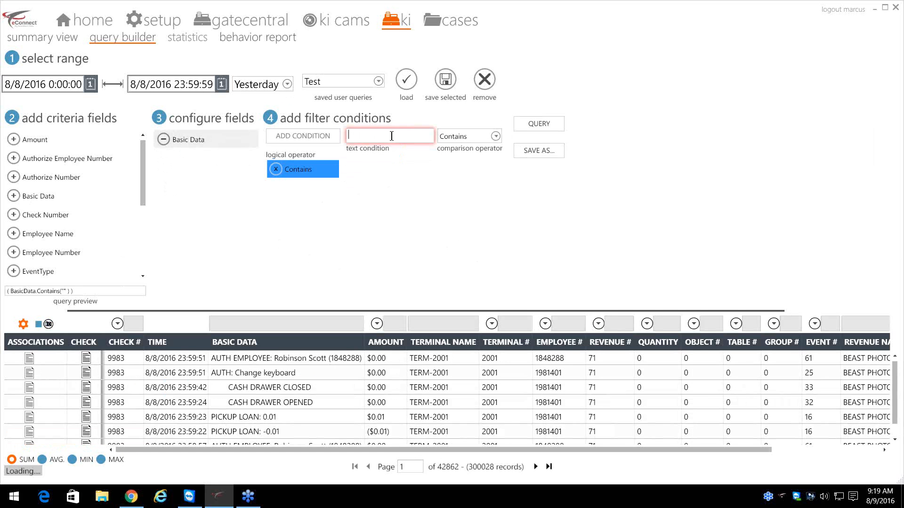
pyautogui.write('bogo')
pyautogui.click(552, 124)
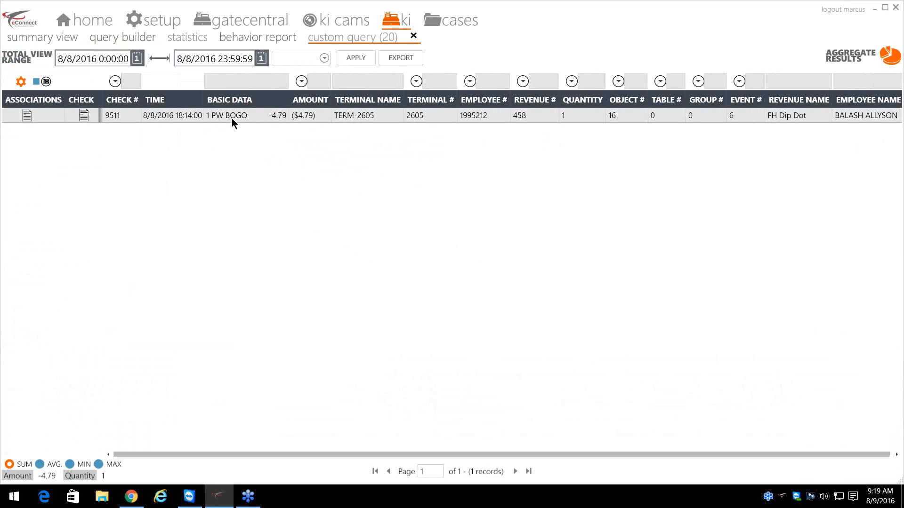
# Step: Examine the check summary of the PW BOGO row and close it
pyautogui.click(84, 116)
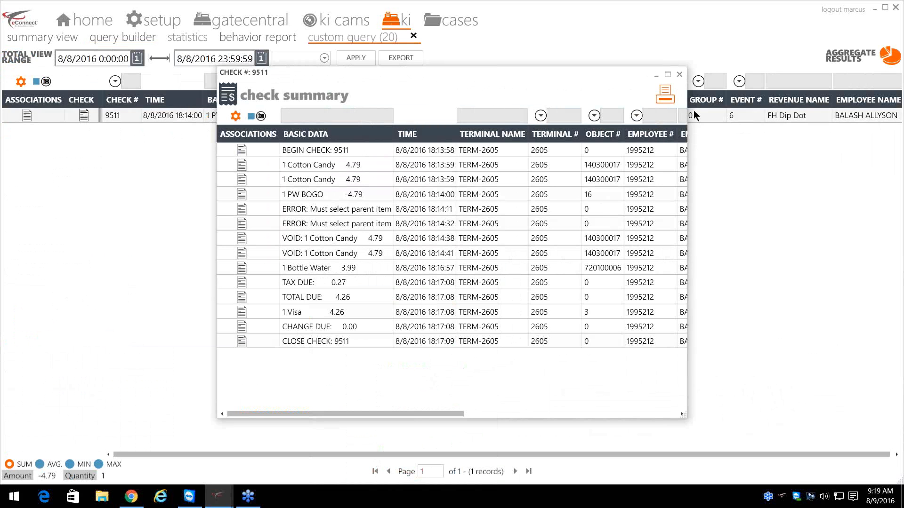
pyautogui.click(679, 75)
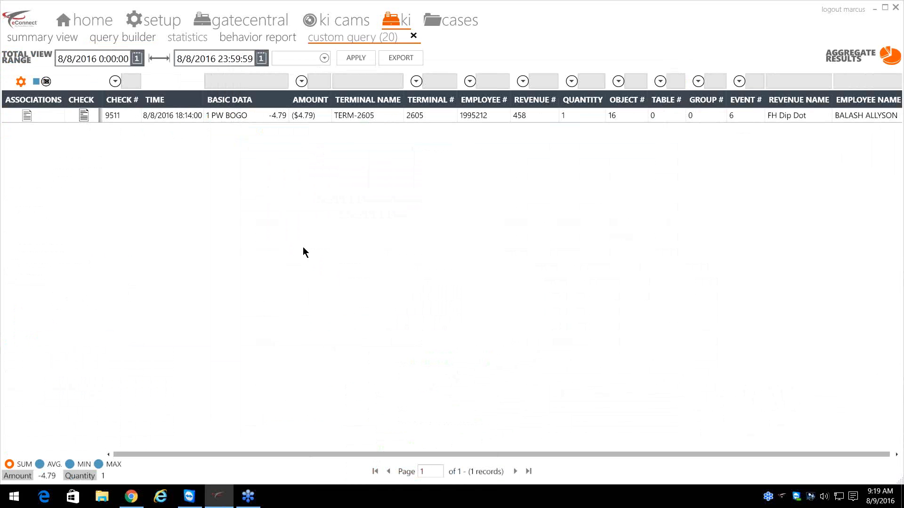
# Step: Apply the Last 7 Days range to the BOGO query results and close them after viewing
pyautogui.click(324, 58)
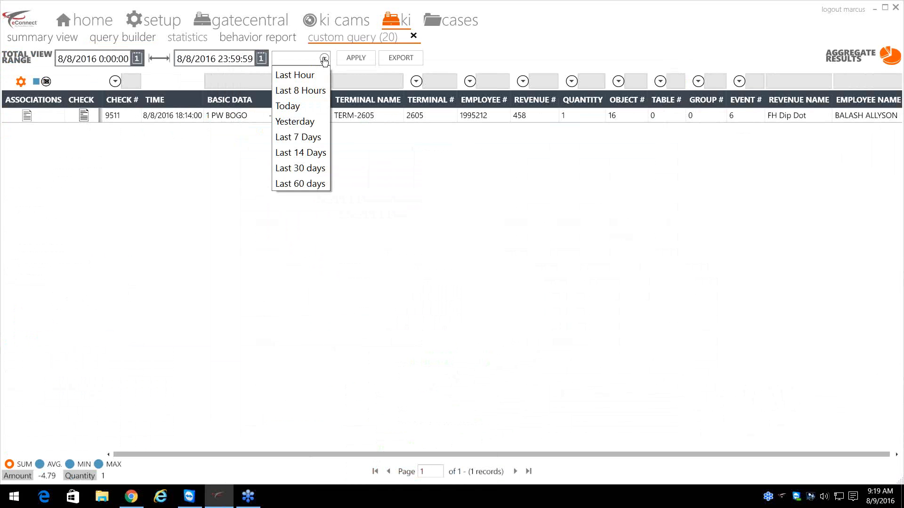
pyautogui.click(306, 137)
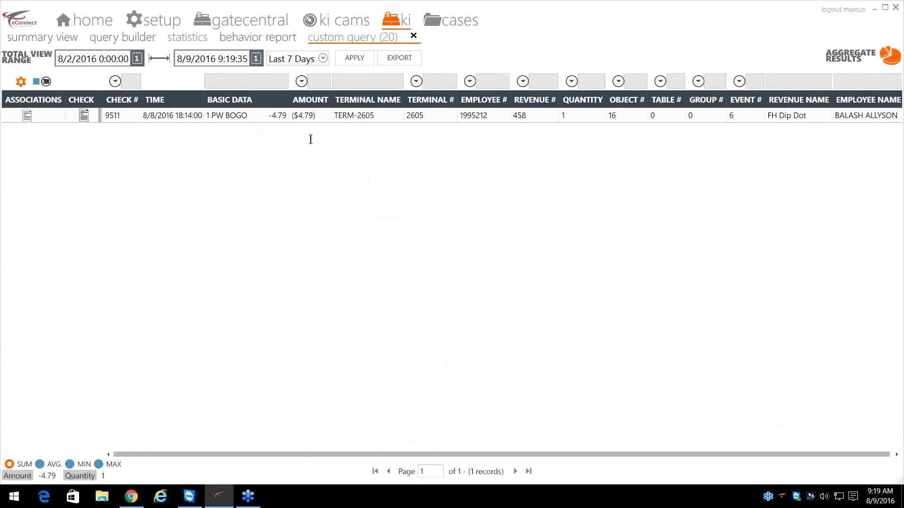
pyautogui.click(358, 55)
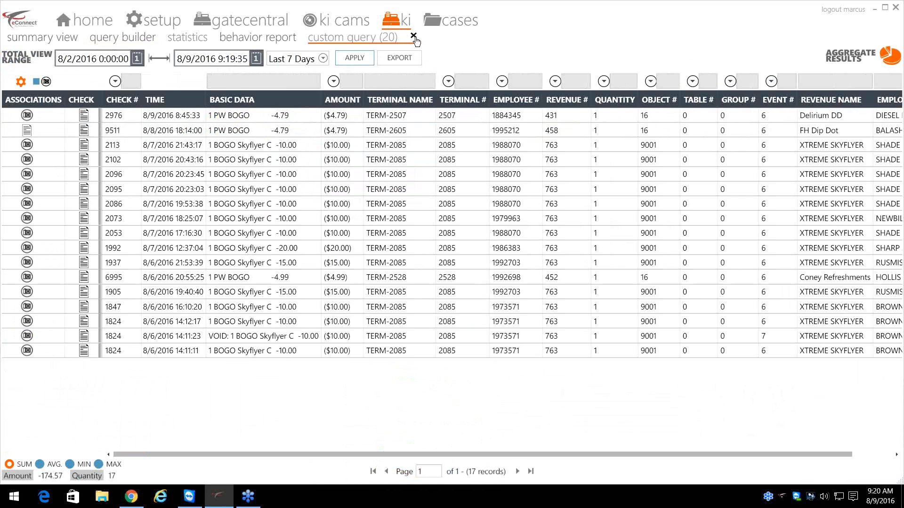
pyautogui.click(414, 36)
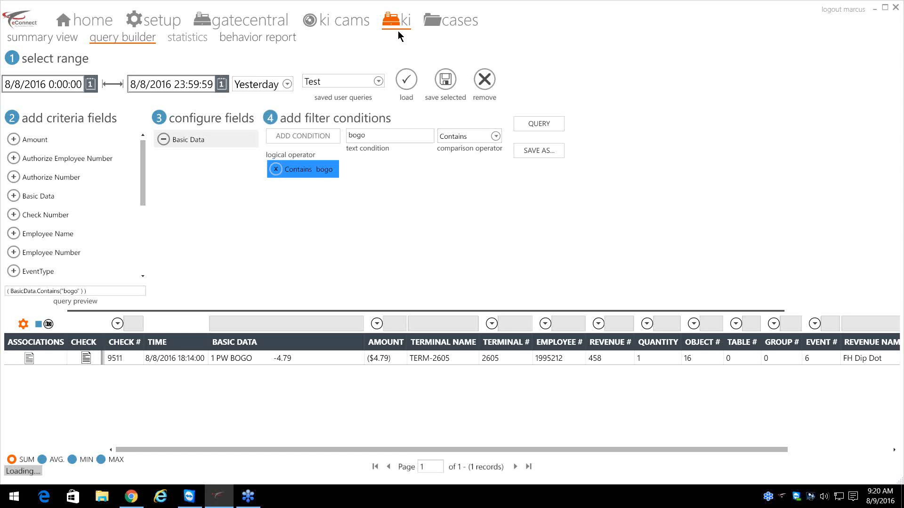
# Step: Replace the Basic Data criteria with Employee Name and set it to Contains the employee name copied from the first result row
pyautogui.click(163, 140)
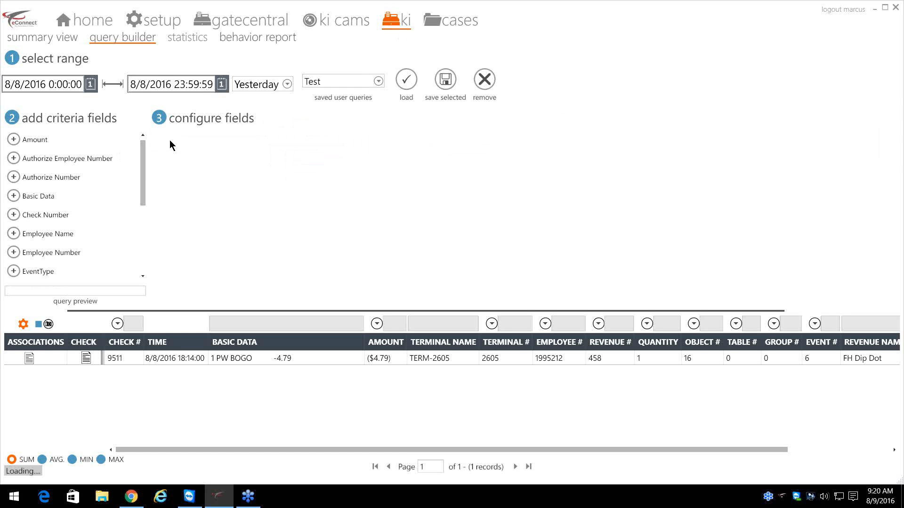
pyautogui.moveTo(143, 178)
pyautogui.mouseDown()
pyautogui.moveTo(142, 202)
pyautogui.moveTo(138, 192)
pyautogui.mouseUp()
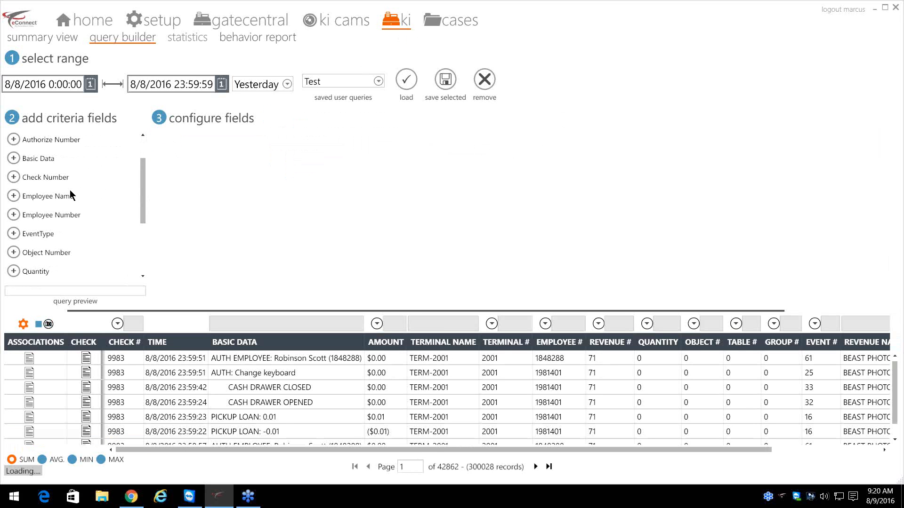
pyautogui.click(13, 197)
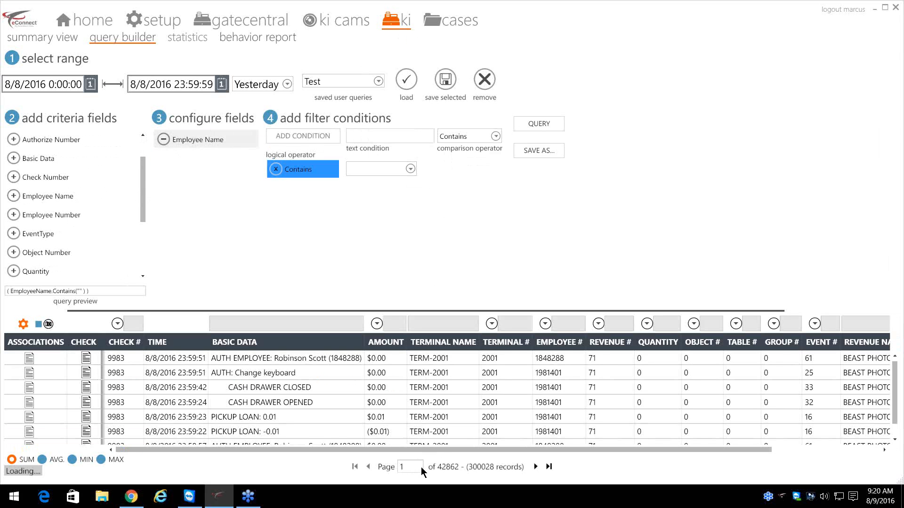
pyautogui.moveTo(435, 450); pyautogui.dragTo(599, 431)
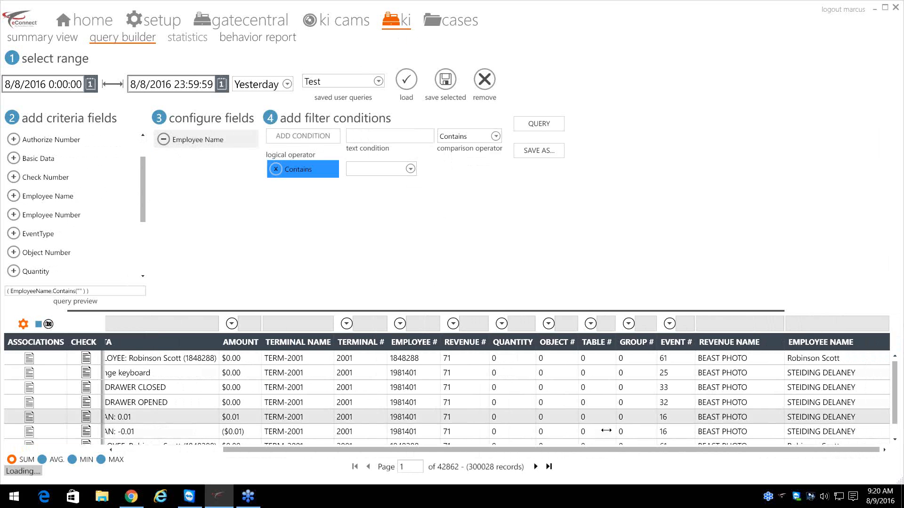
pyautogui.click(824, 359)
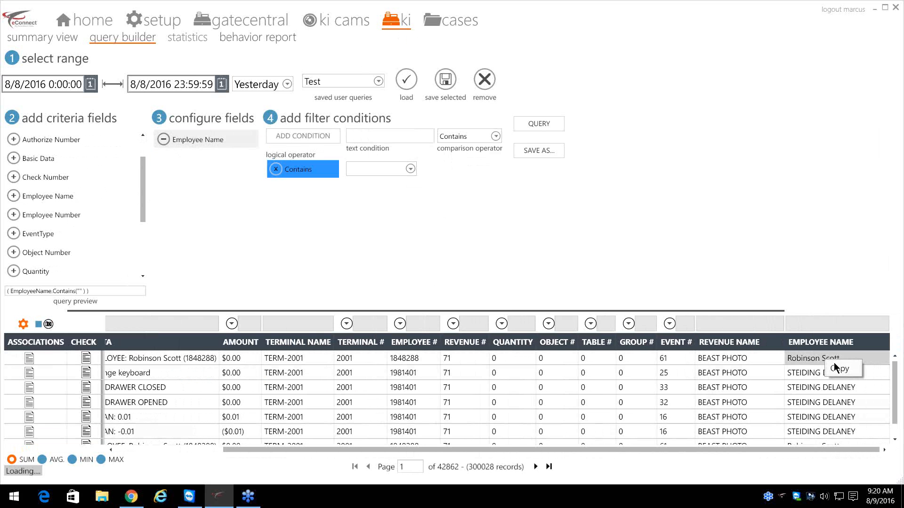
pyautogui.click(395, 137)
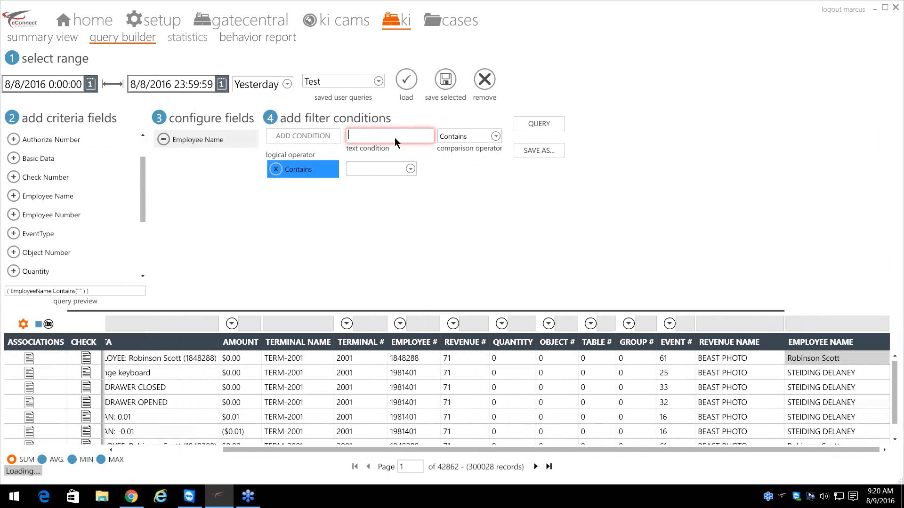
pyautogui.rightClick(394, 138)
pyautogui.click(431, 172)
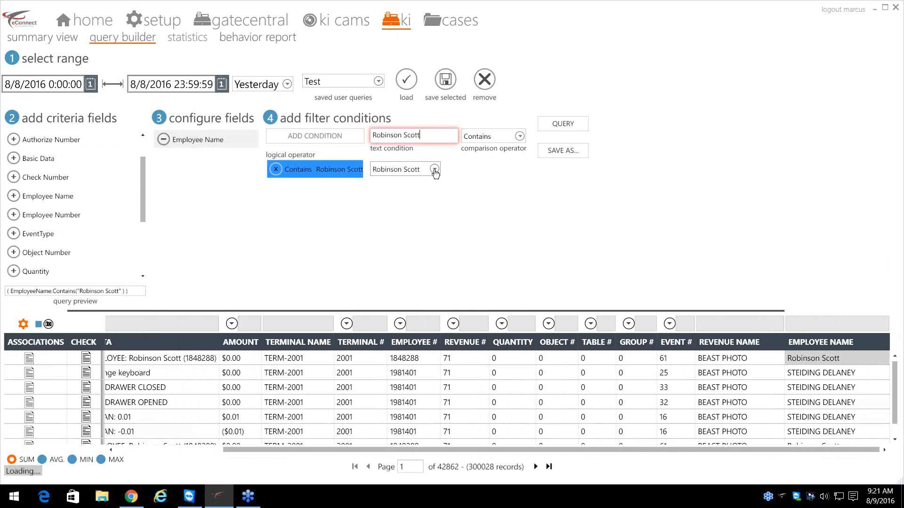
# Step: Browse the selectable employee names for the filter condition and keep the current choice
pyautogui.click(435, 170)
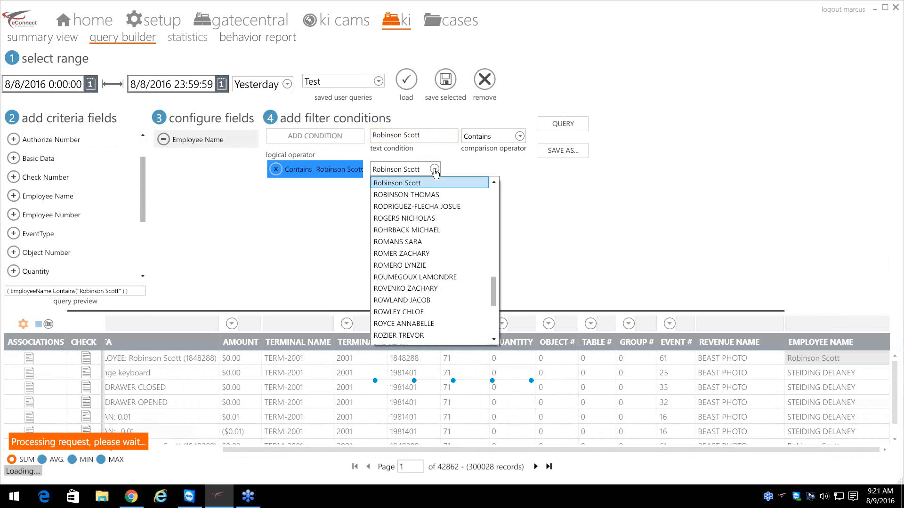
pyautogui.scroll(3, 445, 312)
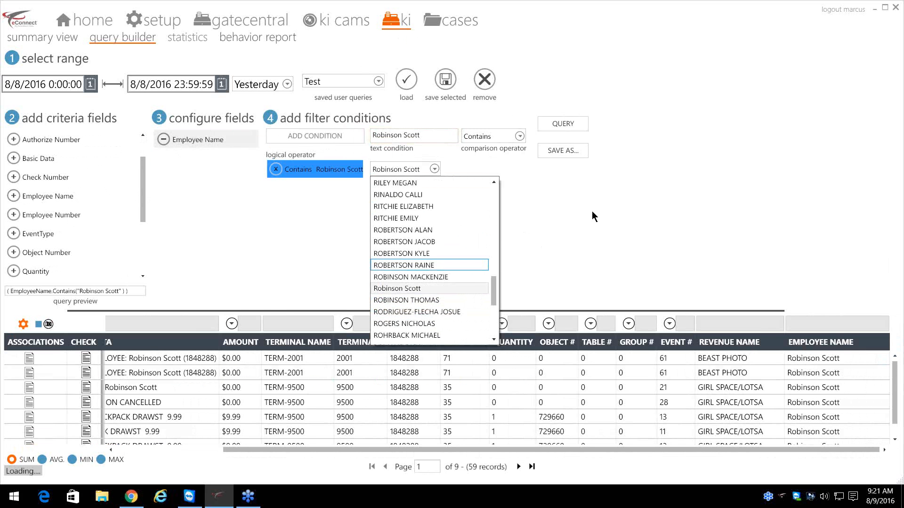
pyautogui.click(607, 226)
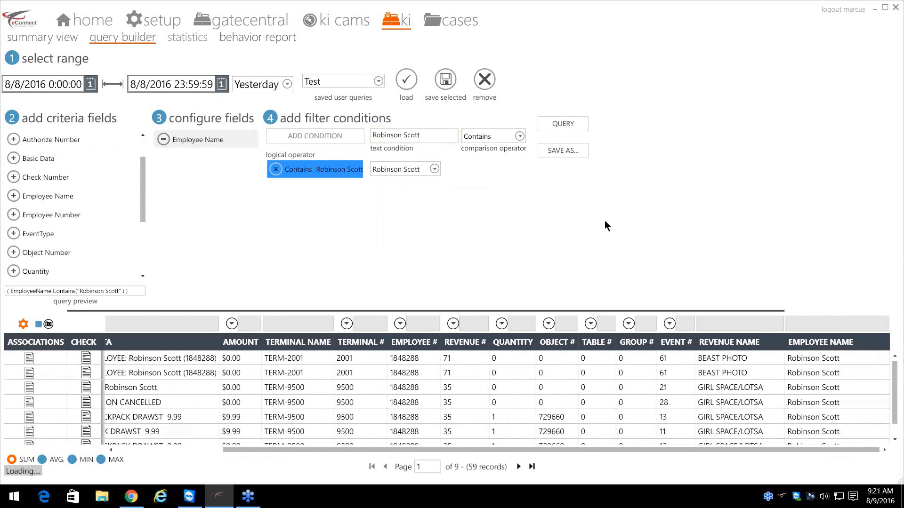
# Step: Run the Employee Name query to view that employee's transactions from yesterday, and close the results
pyautogui.click(569, 125)
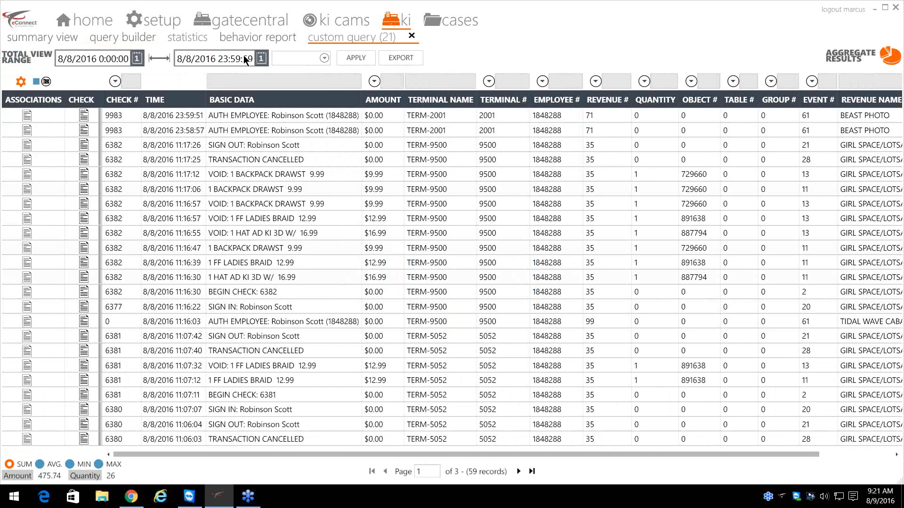
pyautogui.click(411, 36)
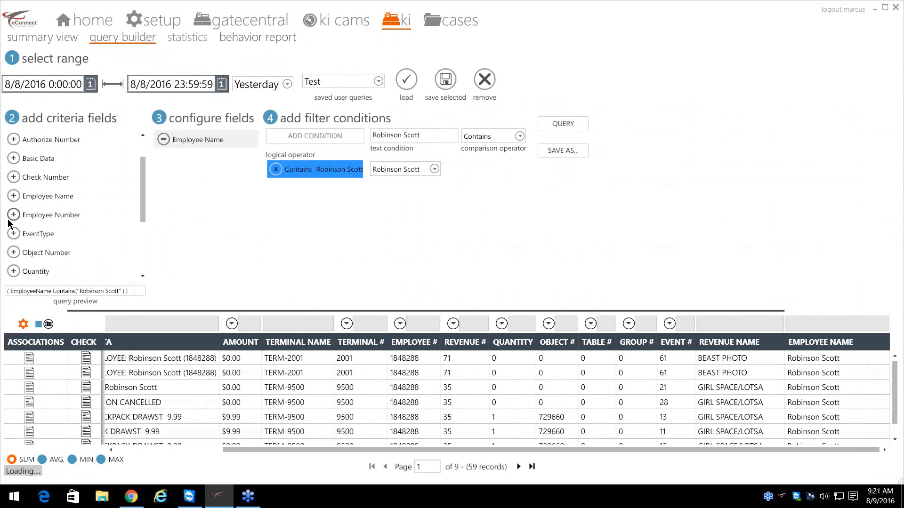
# Step: Add an EventType criteria field joined with And, set it to Equals 13 (MenuItemVoid), and run the query
pyautogui.click(13, 234)
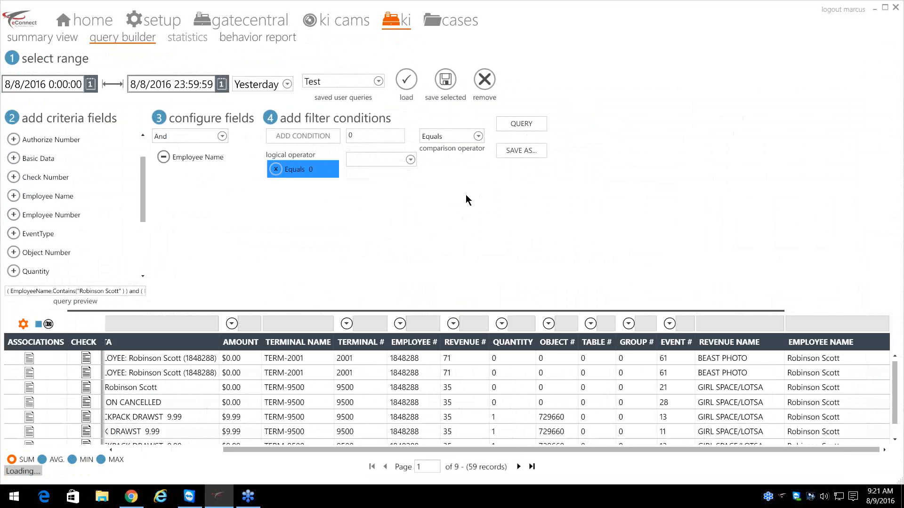
pyautogui.click(410, 161)
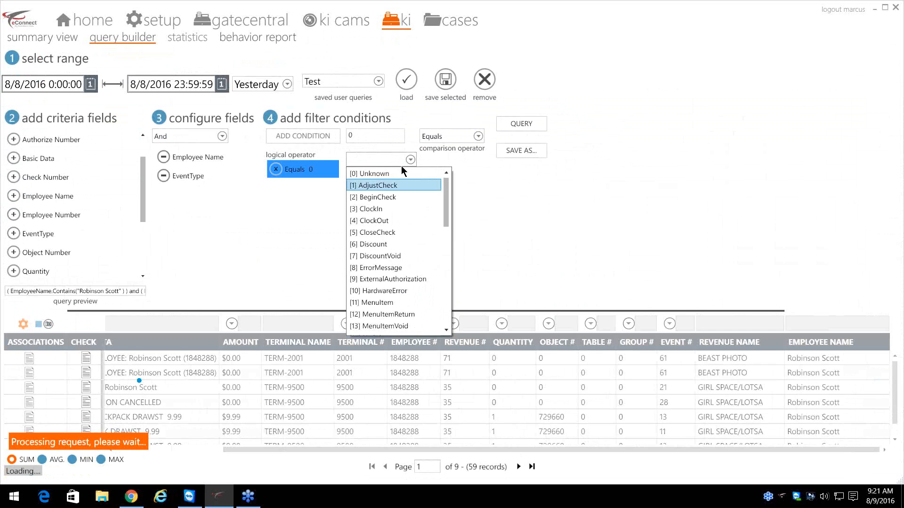
pyautogui.click(408, 327)
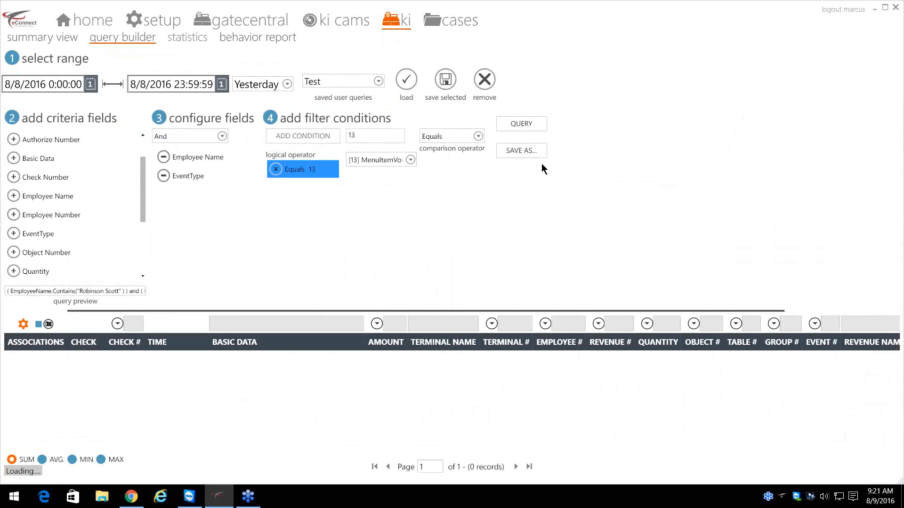
pyautogui.click(529, 123)
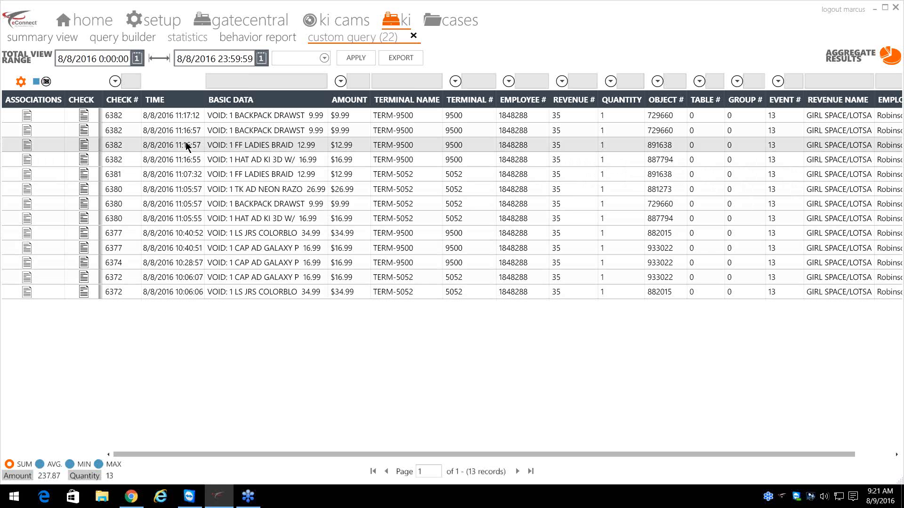
# Step: Set the query builder's date range to Last 7 Days and rerun the employee's item void query
pyautogui.click(119, 38)
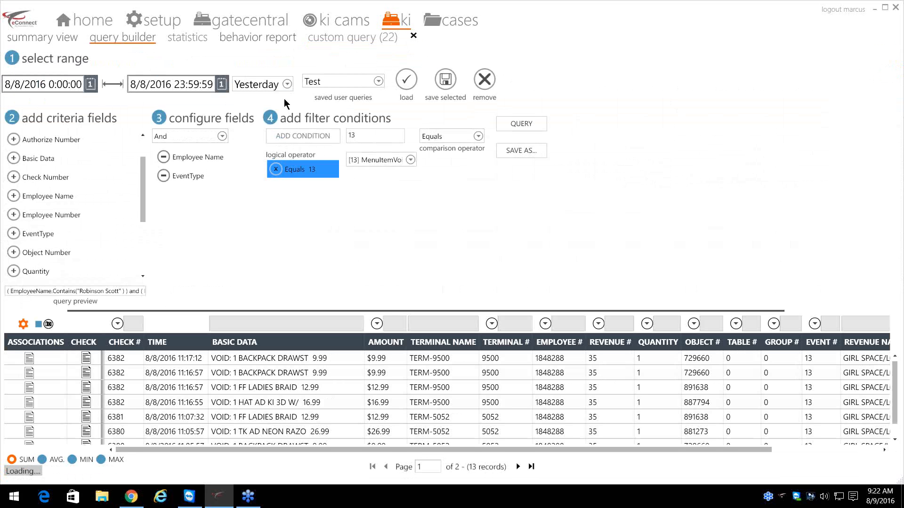
pyautogui.click(287, 84)
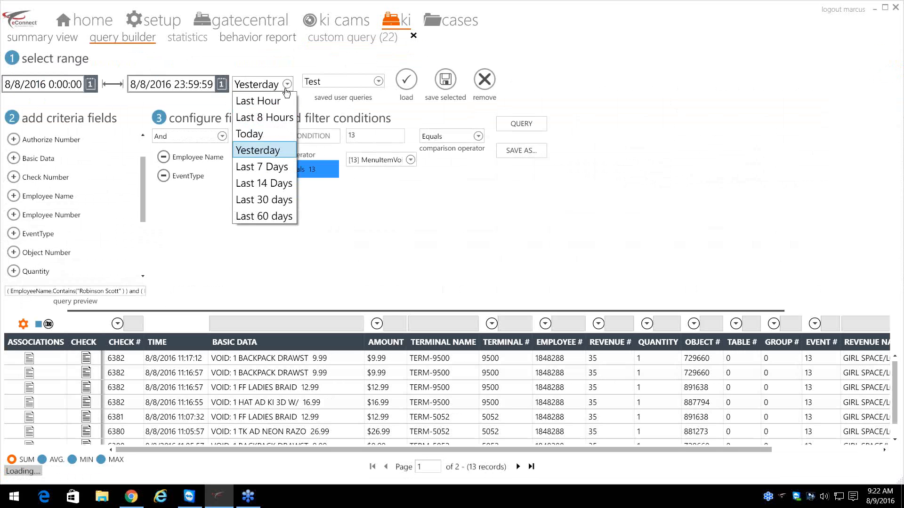
pyautogui.click(278, 169)
pyautogui.click(524, 123)
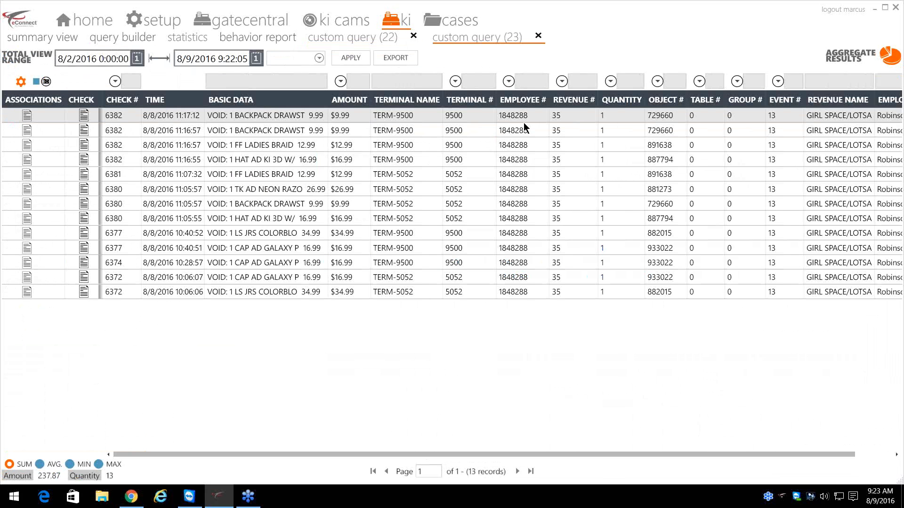
# Step: Close both open custom query results and remove the EventType and Employee Name fields from the query
pyautogui.click(538, 37)
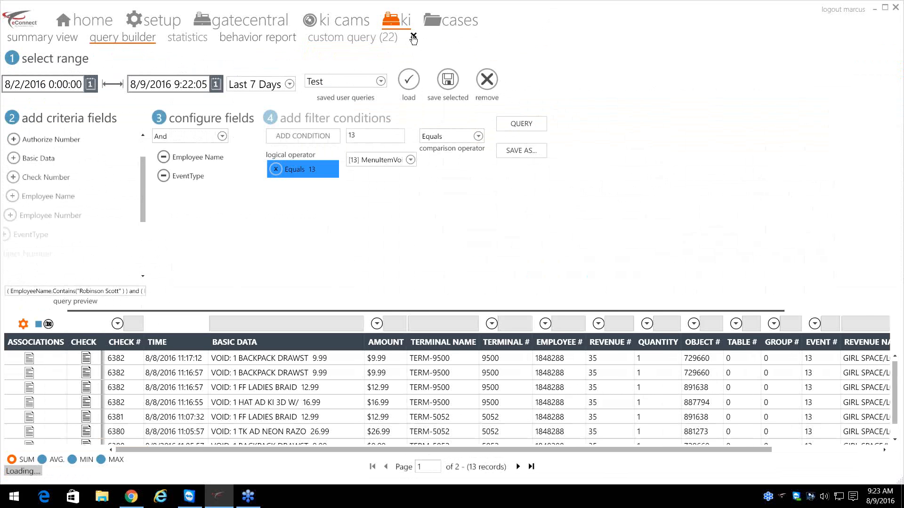
pyautogui.click(413, 37)
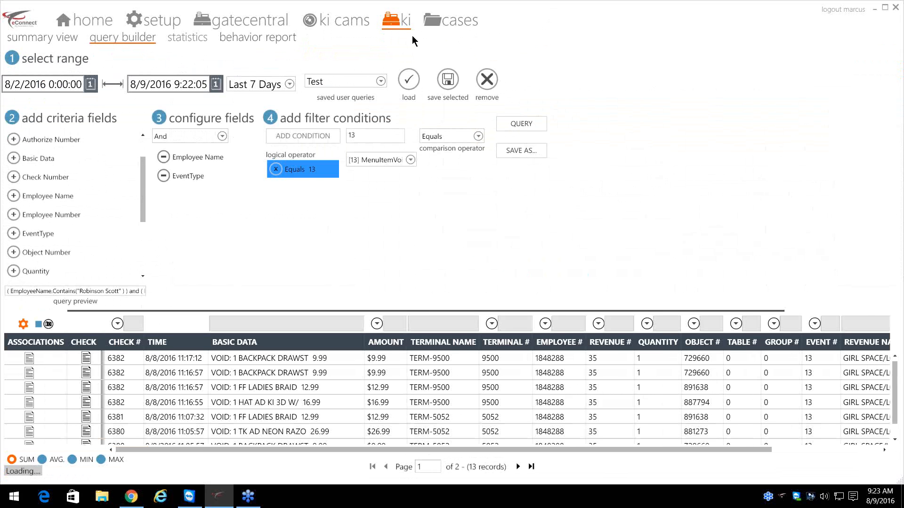
pyautogui.click(164, 176)
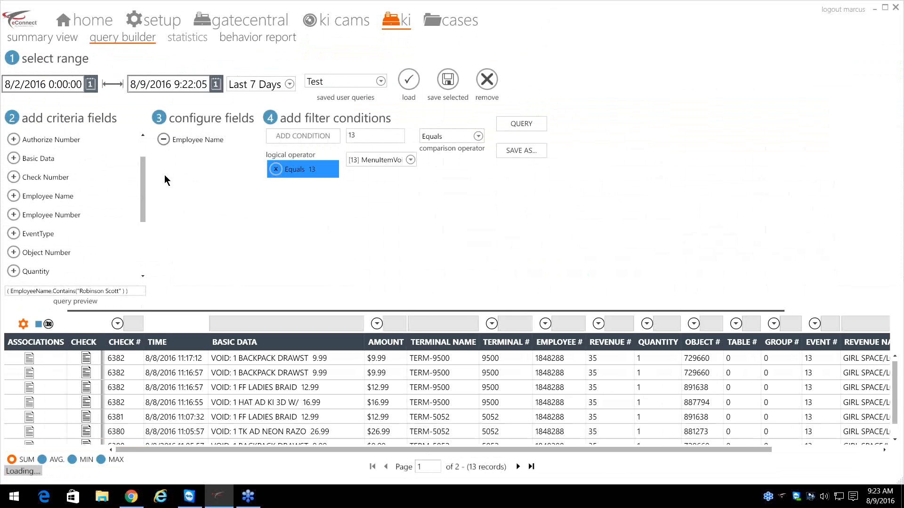
pyautogui.click(164, 140)
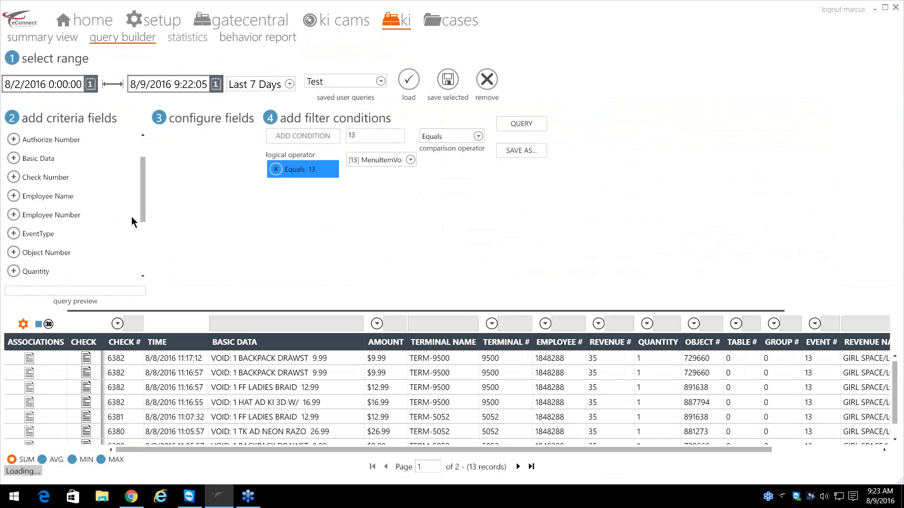
pyautogui.click(13, 253)
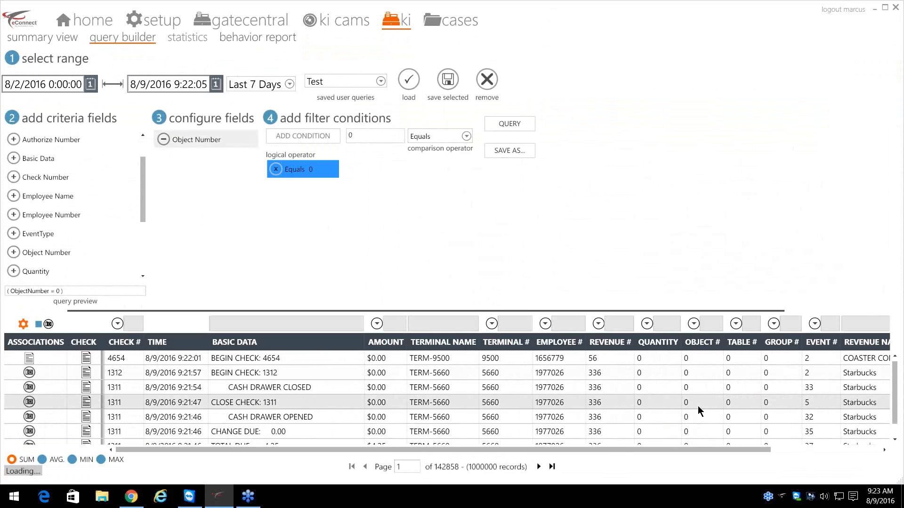
pyautogui.scroll(-1, 702, 405)
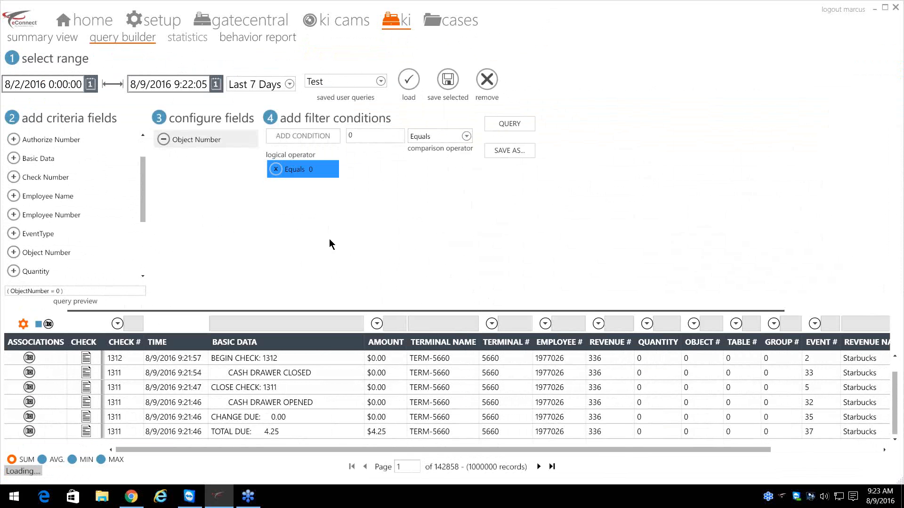
pyautogui.click(163, 140)
# Step: Run a Basic Data query with an empty text condition and copy object number 190303006 from the B-Saus, Ched&Eg row
pyautogui.click(14, 159)
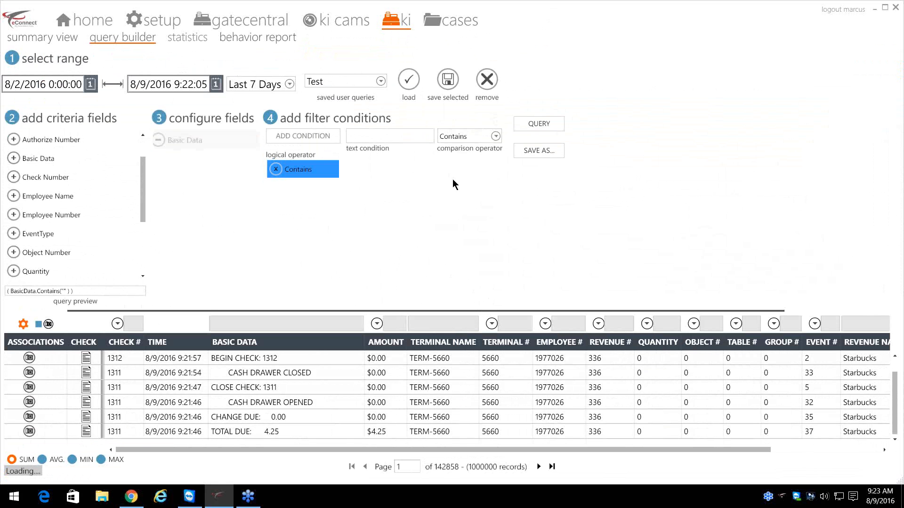
pyautogui.click(549, 123)
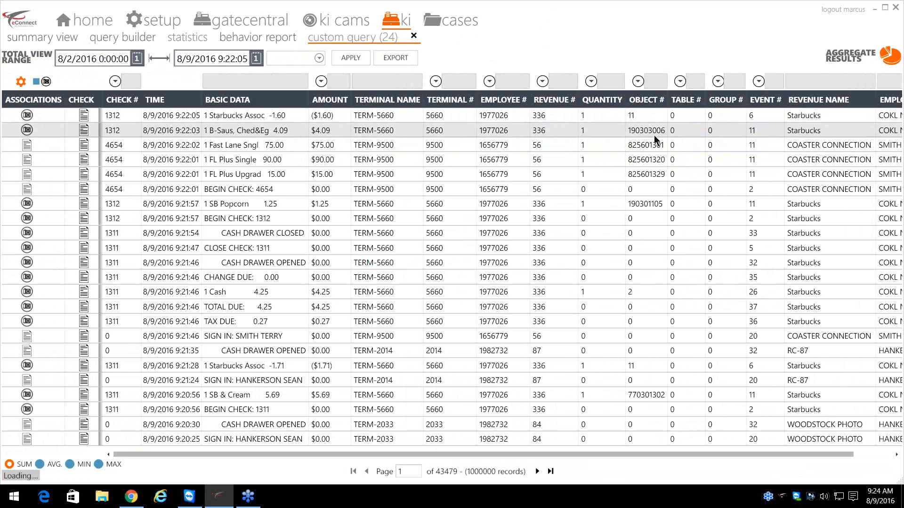
pyautogui.click(651, 131)
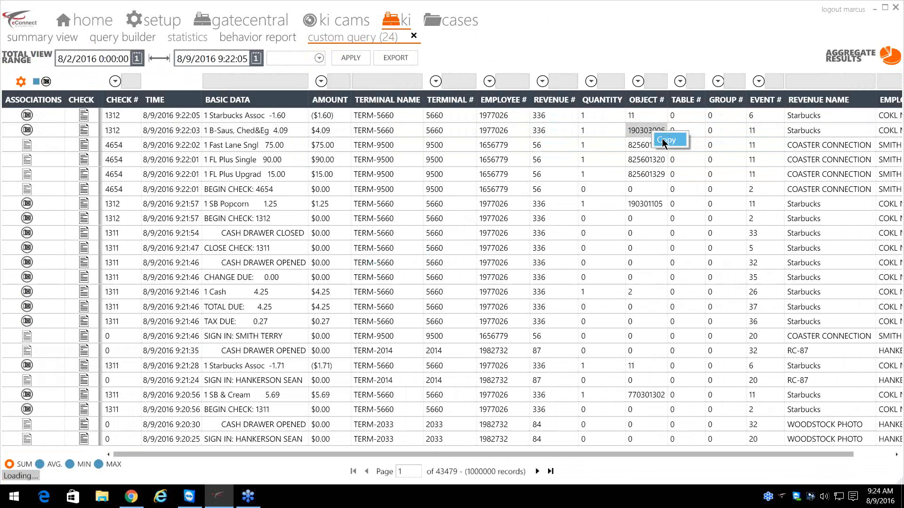
# Step: Replace the Basic Data field with Object Number, set it to Equals 190303006, and run the query
pyautogui.click(112, 39)
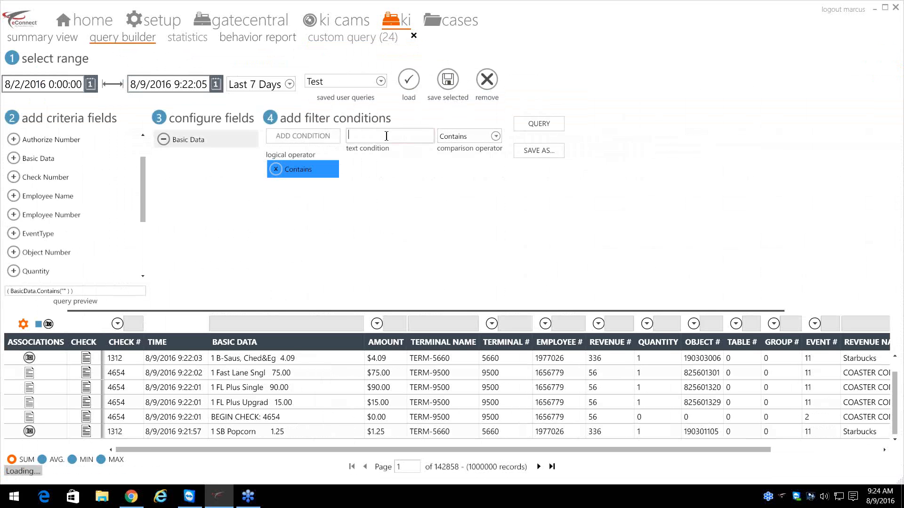
pyautogui.click(165, 140)
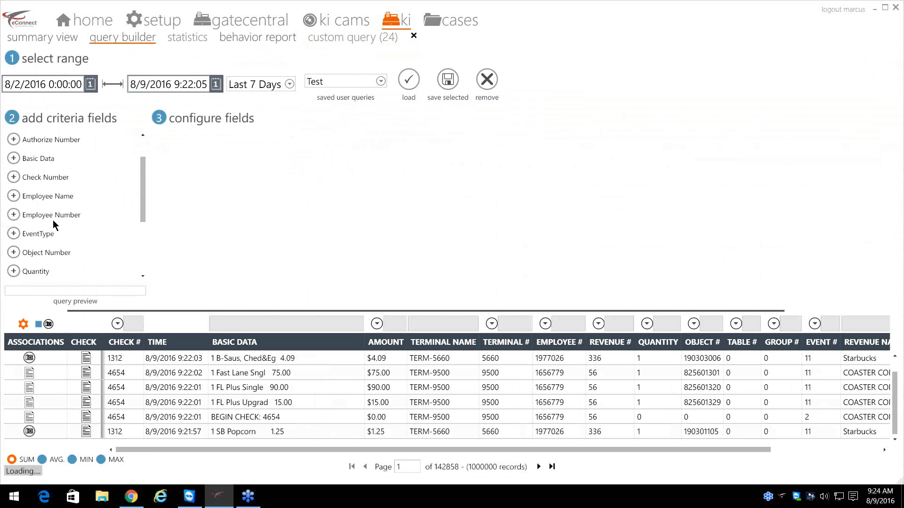
pyautogui.click(16, 253)
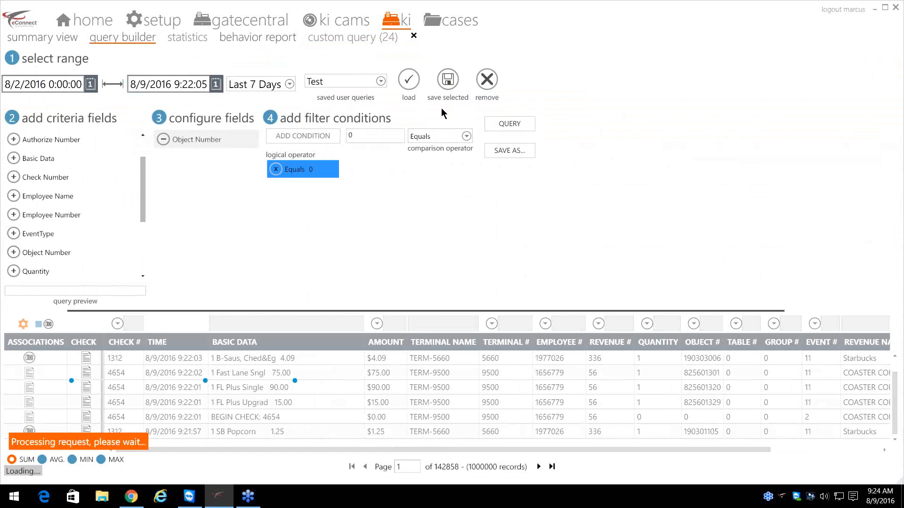
pyautogui.click(365, 141)
pyautogui.rightClick(365, 143)
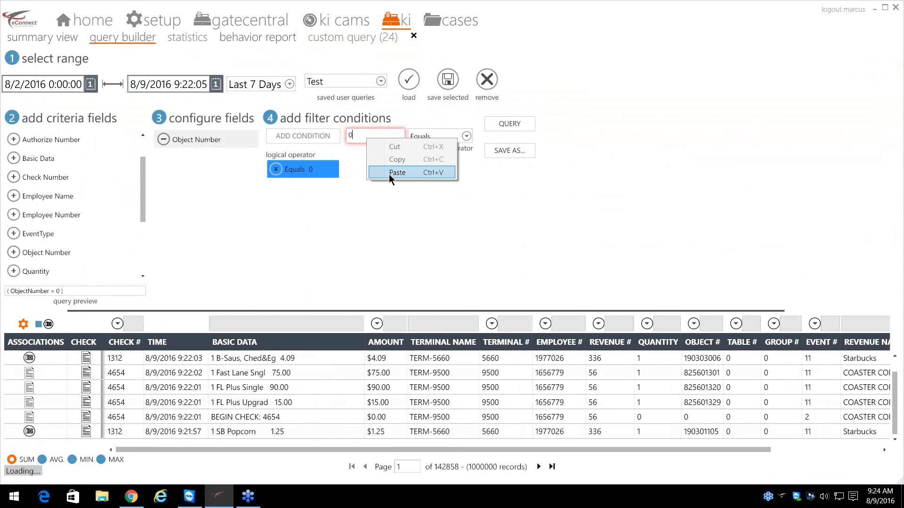
pyautogui.click(391, 173)
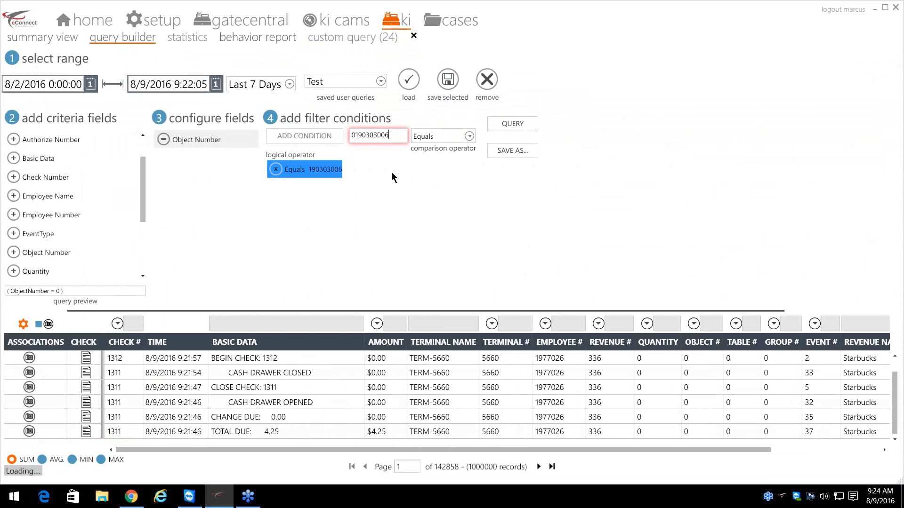
pyautogui.click(356, 135)
pyautogui.press('BackSpace')
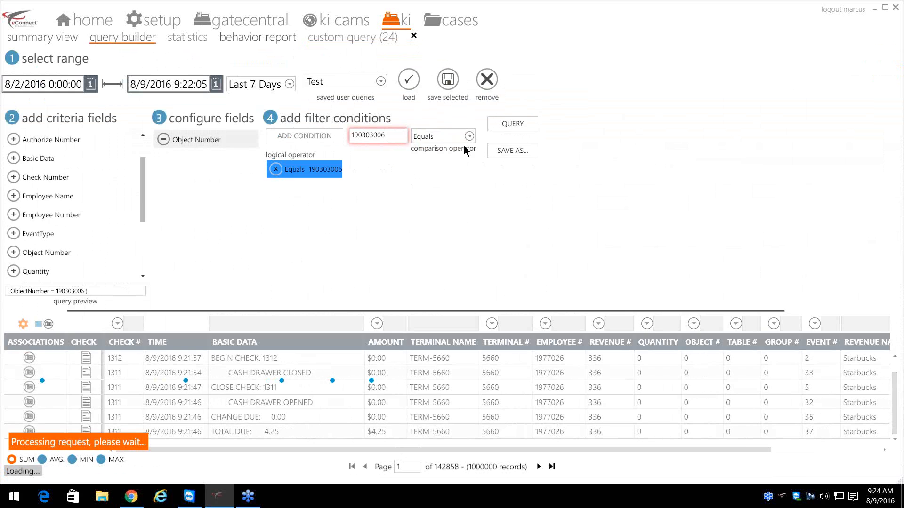
pyautogui.click(518, 126)
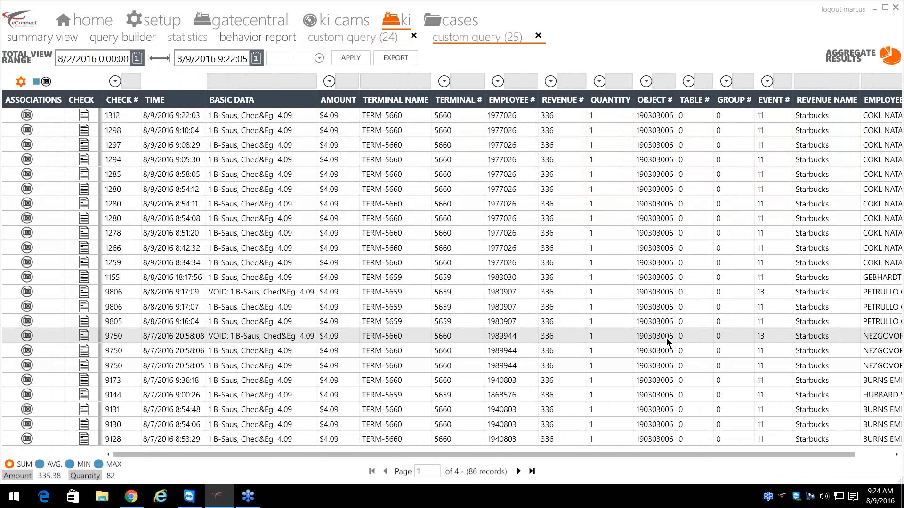
pyautogui.click(539, 41)
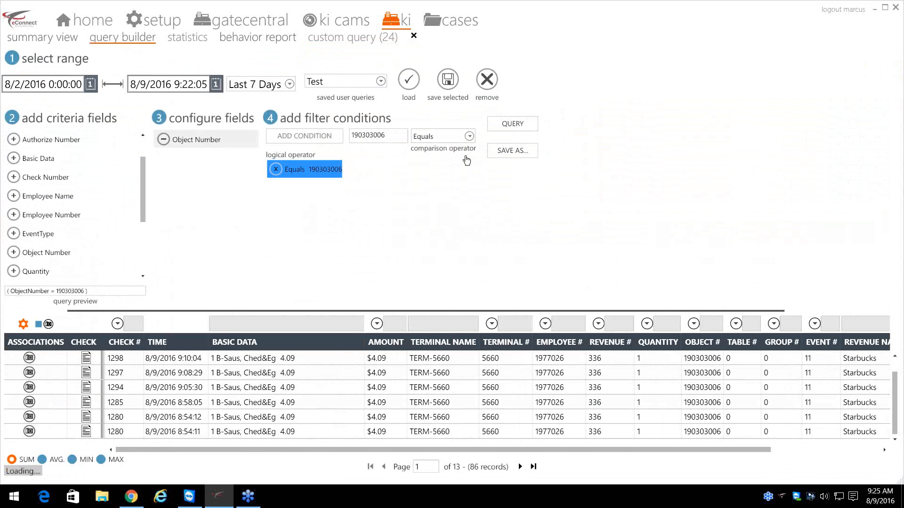
# Step: Try the Does not contain operator, switch the 190303006 object number condition to Not equals, and run the query
pyautogui.click(469, 136)
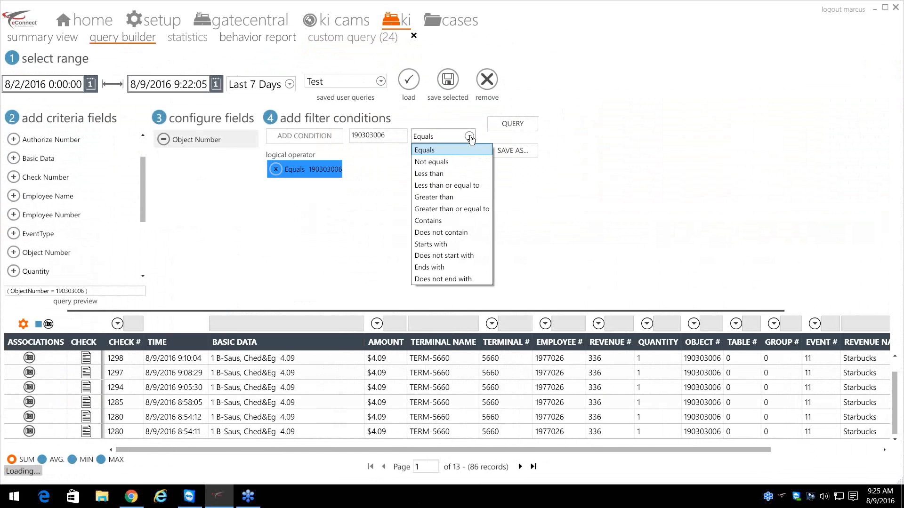
pyautogui.click(453, 233)
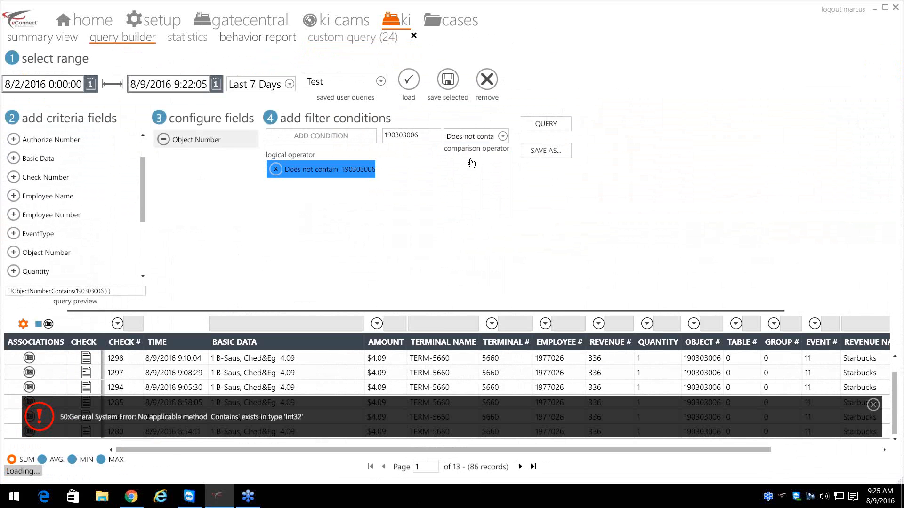
pyautogui.click(503, 136)
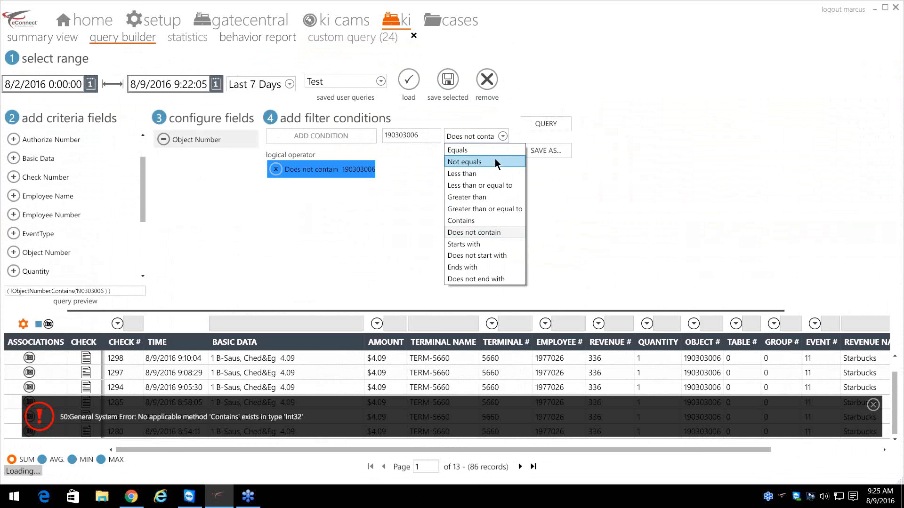
pyautogui.click(496, 159)
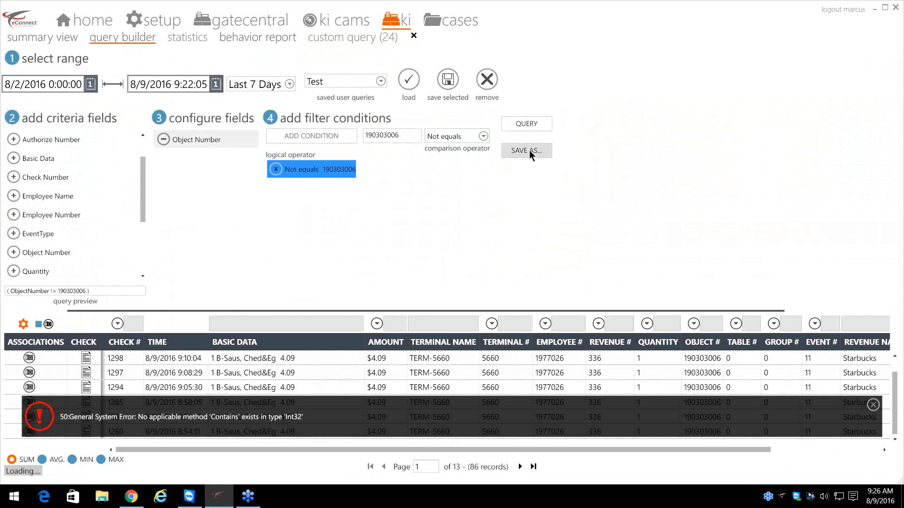
pyautogui.click(535, 125)
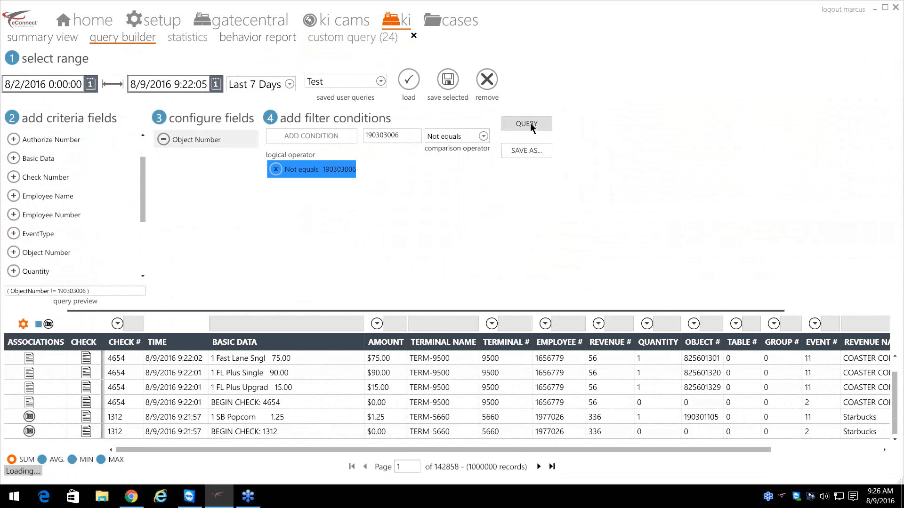
# Step: Replace the Object Number field with Basic Data set to Contains "refil" and run the query
pyautogui.click(155, 142)
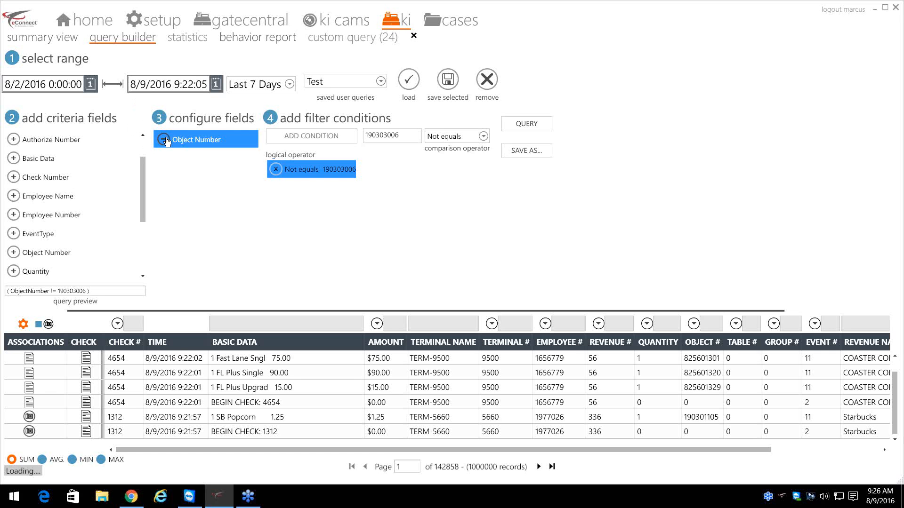
pyautogui.click(13, 158)
pyautogui.click(377, 145)
pyautogui.write('re')
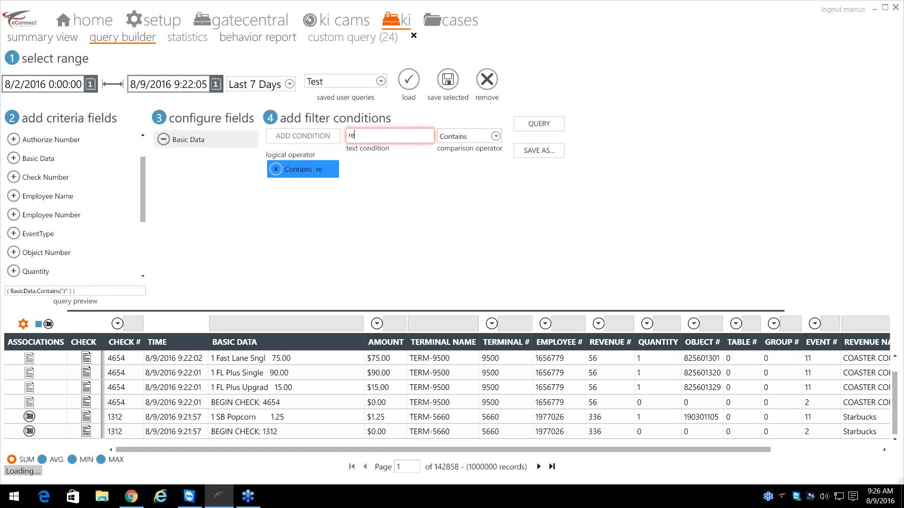
pyautogui.write('fil')
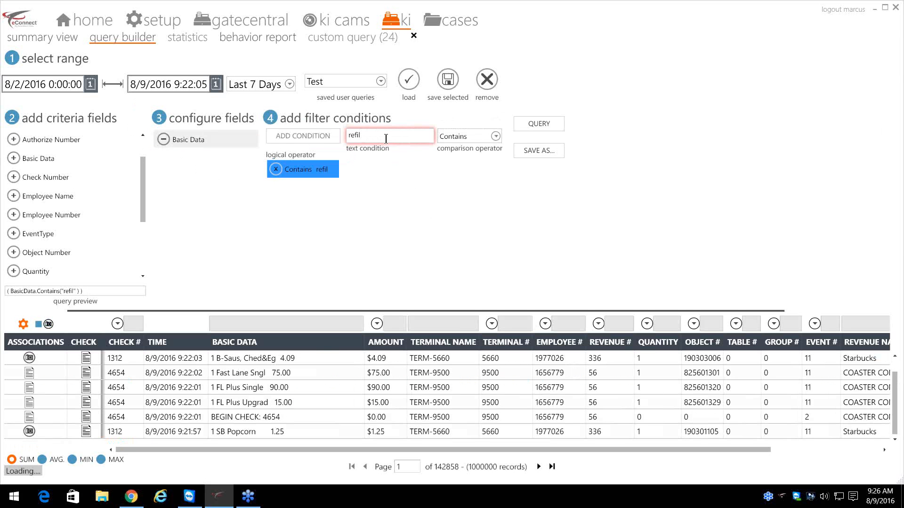
pyautogui.click(544, 127)
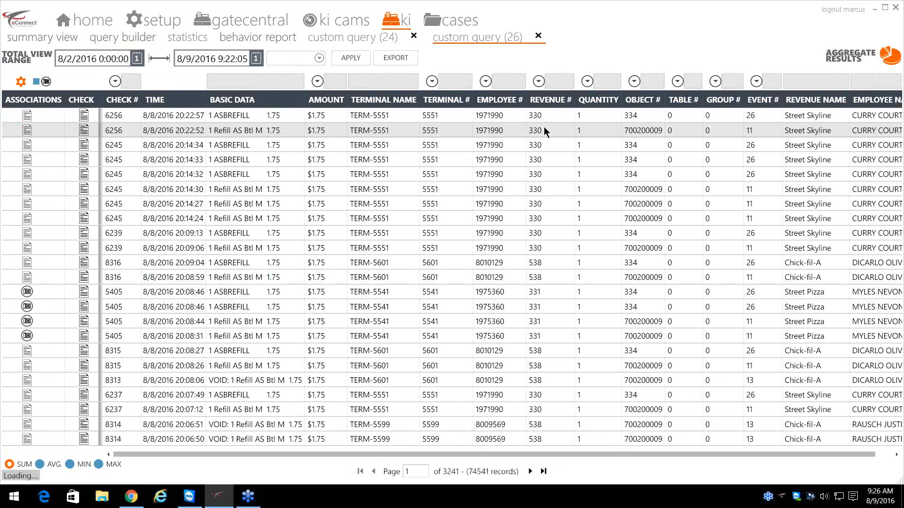
# Step: Copy object number 700200009 from a Refill AS Btl M row and replace Basic Data with Object Number Equals 700200009
pyautogui.rightClick(654, 191)
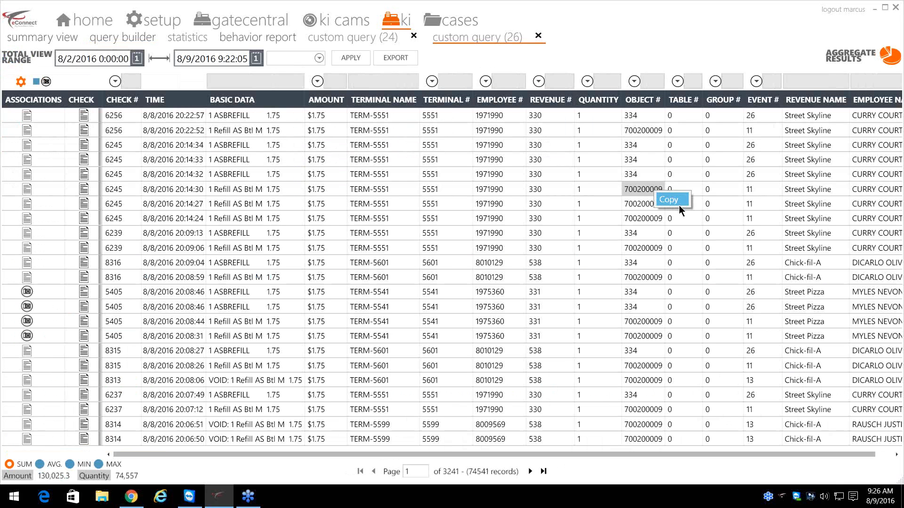
pyautogui.click(677, 204)
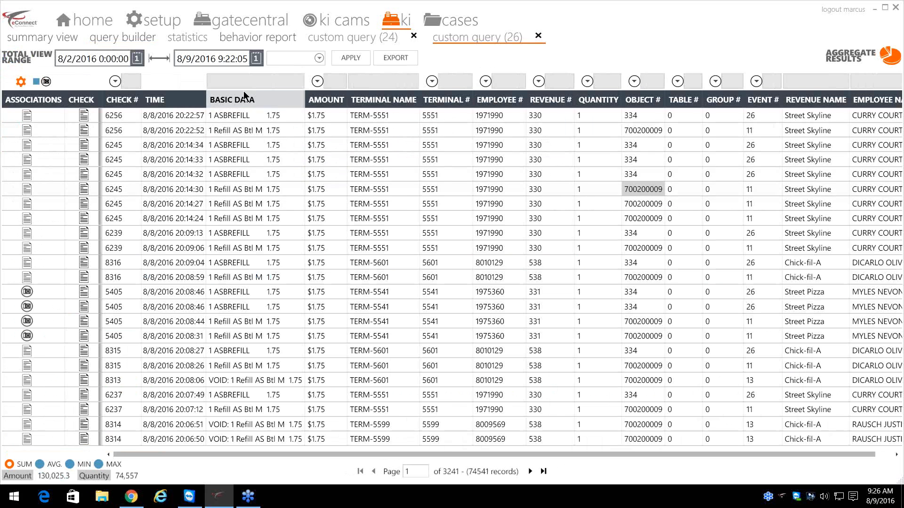
pyautogui.click(121, 38)
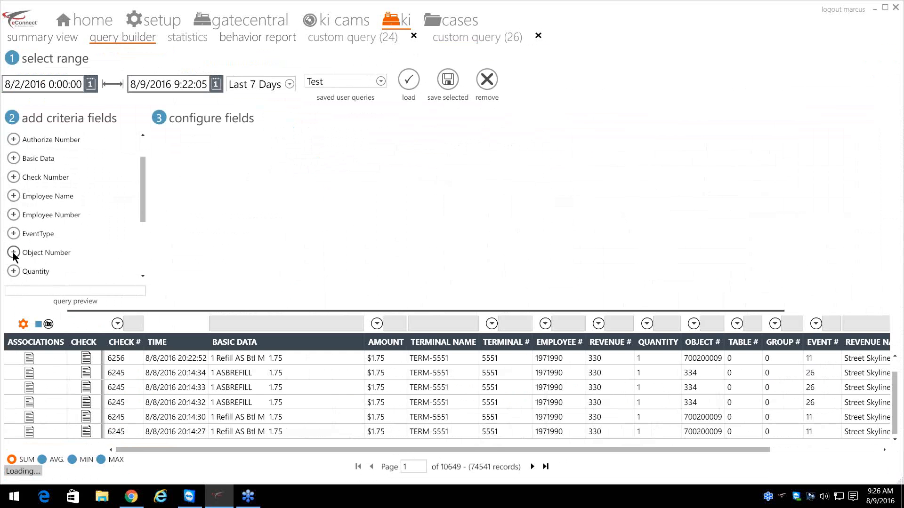
pyautogui.click(14, 252)
pyautogui.rightClick(363, 128)
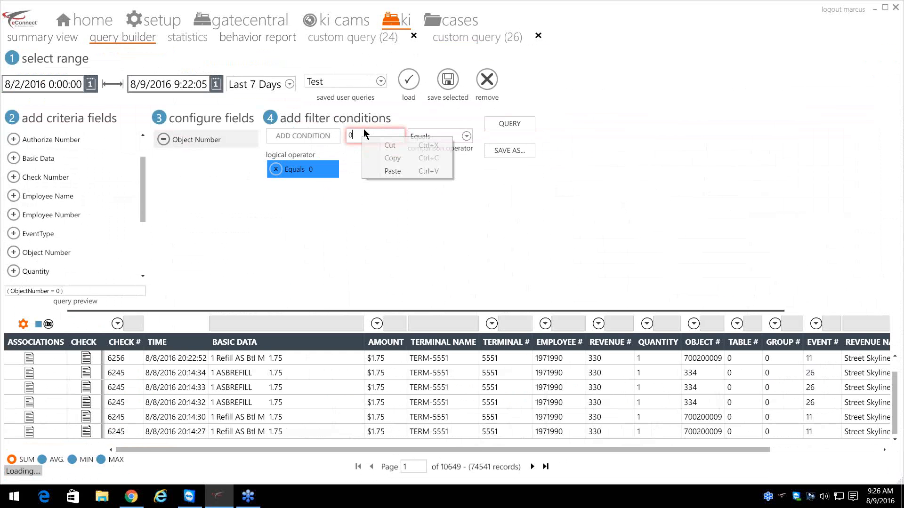
pyautogui.click(394, 169)
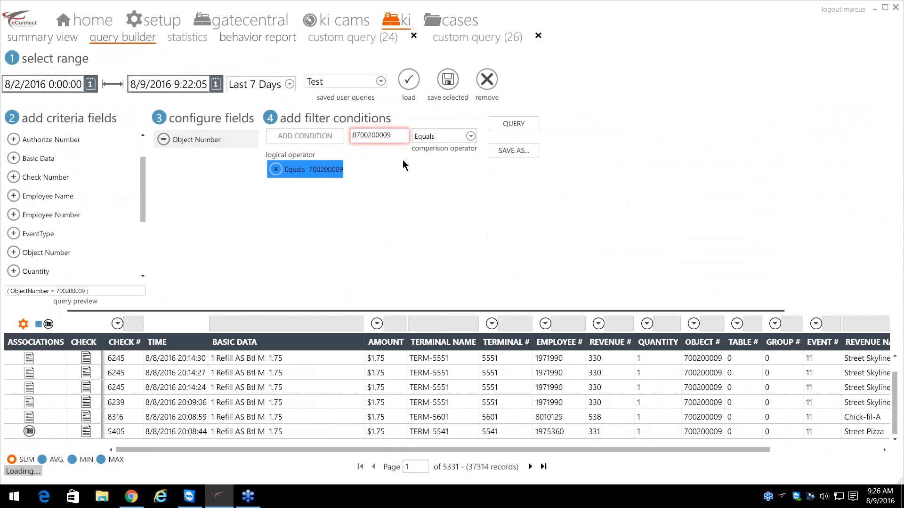
pyautogui.press('BackSpace')
# Step: Change the 700200009 object number condition to Not equals, run the query, and close its results
pyautogui.click(470, 136)
pyautogui.click(463, 164)
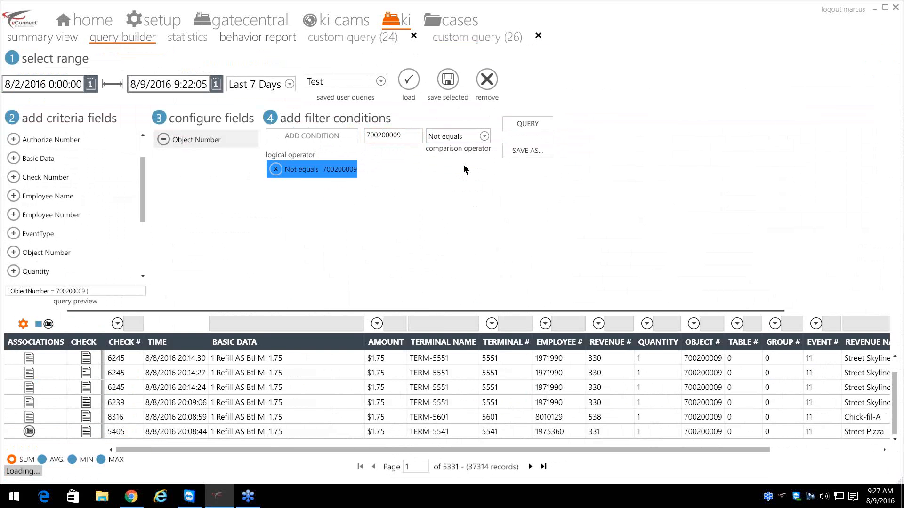
pyautogui.click(537, 124)
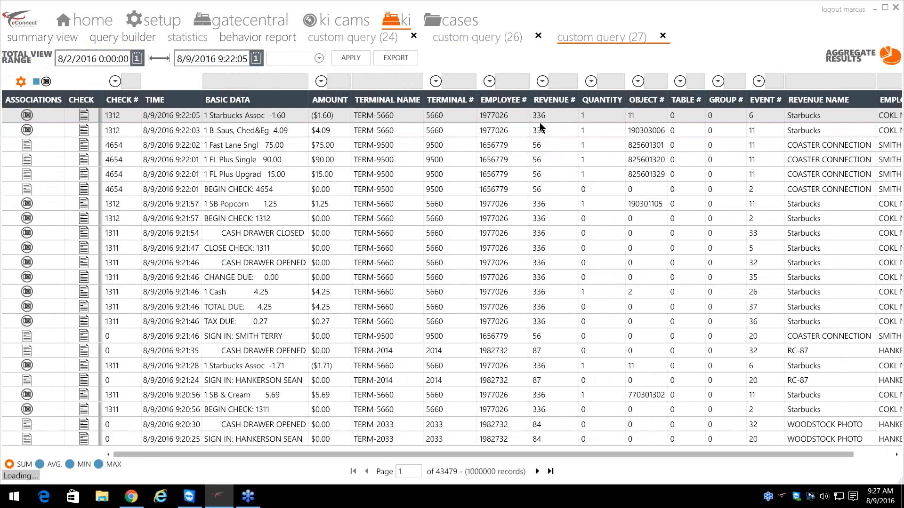
pyautogui.click(662, 36)
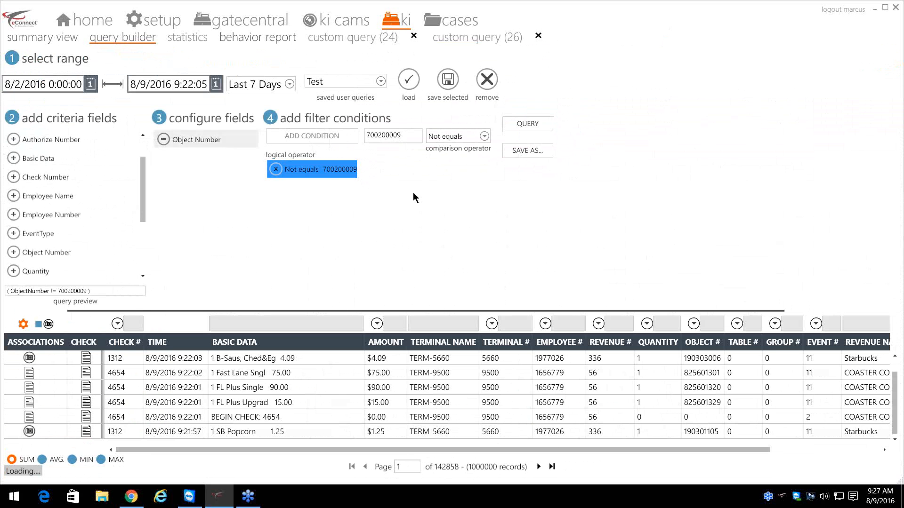
# Step: Add a second condition to the Object Number field and join the two conditions with Or
pyautogui.click(308, 135)
pyautogui.click(336, 159)
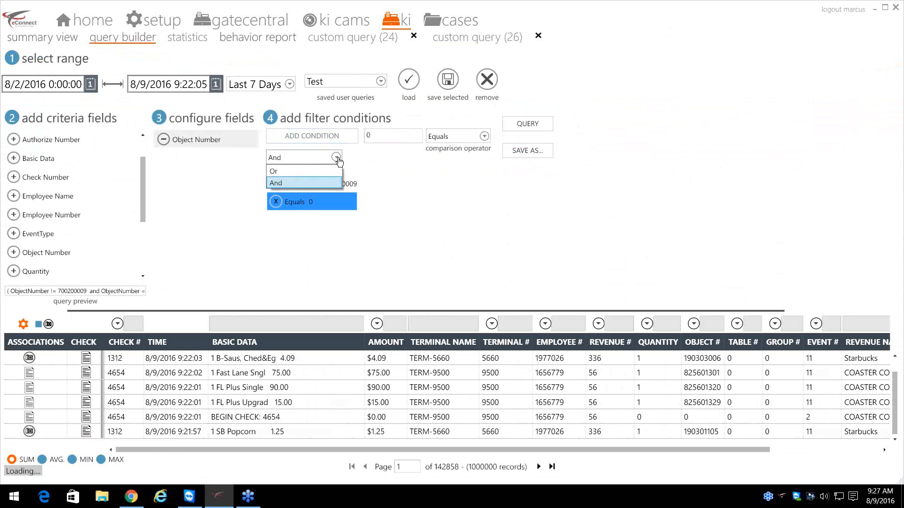
pyautogui.click(335, 171)
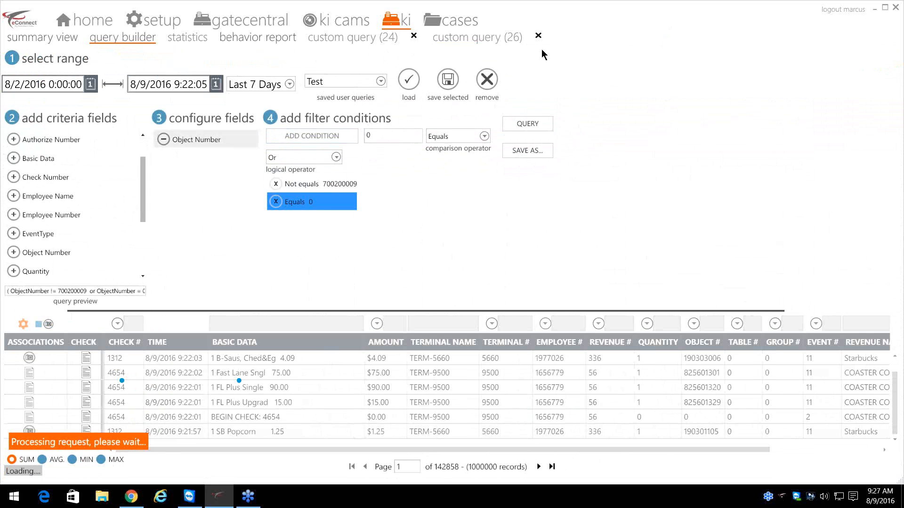
# Step: Copy object number 334 from an ASBREFILL row in the refill query results and return to the query builder
pyautogui.click(466, 38)
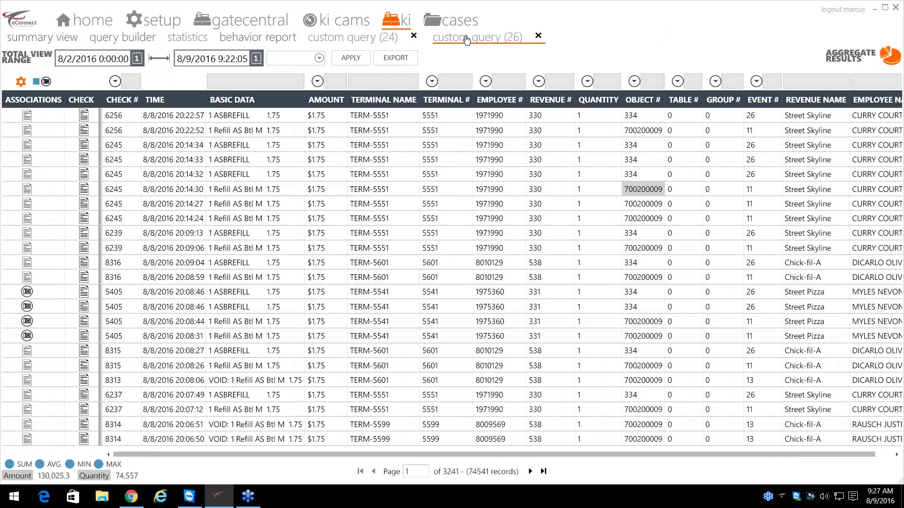
pyautogui.rightClick(638, 176)
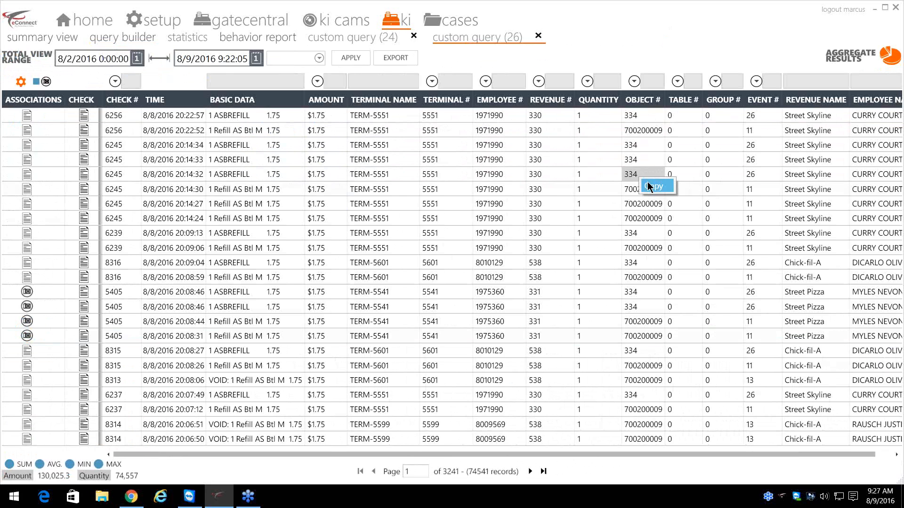
pyautogui.click(652, 186)
pyautogui.click(263, 40)
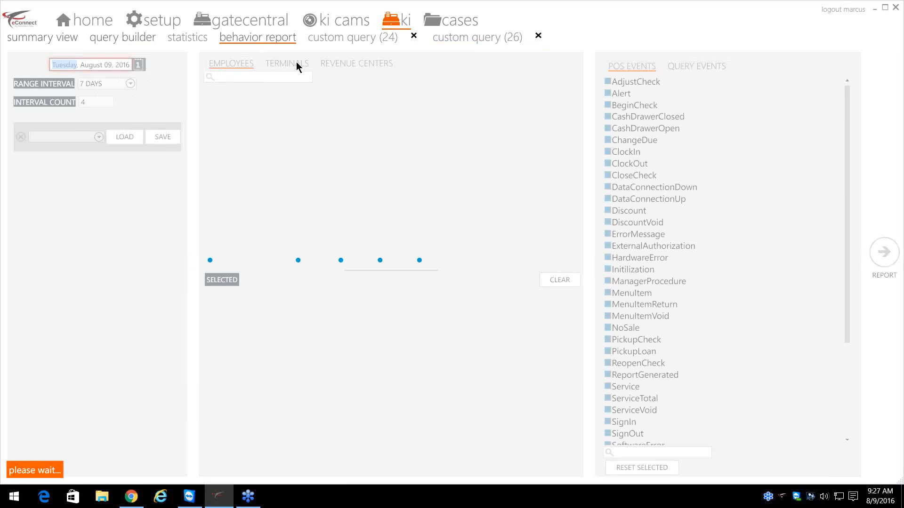
pyautogui.click(114, 37)
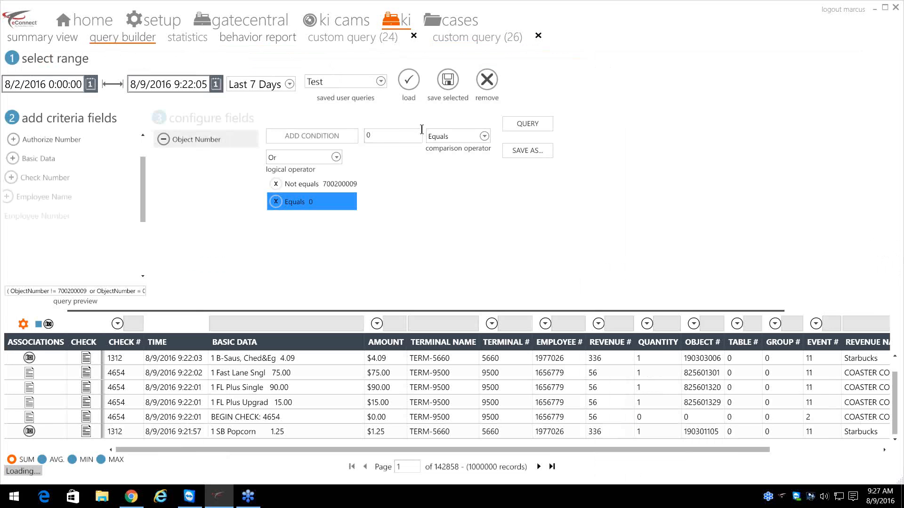
# Step: Set the second Object Number condition to Not equals 334 and run the query
pyautogui.click(396, 132)
pyautogui.press('BackSpace')
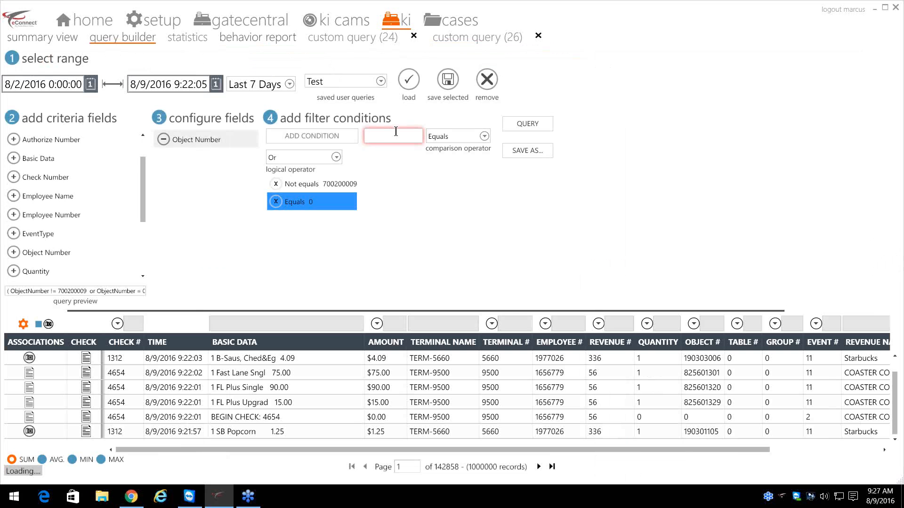
pyautogui.write('334')
pyautogui.click(483, 137)
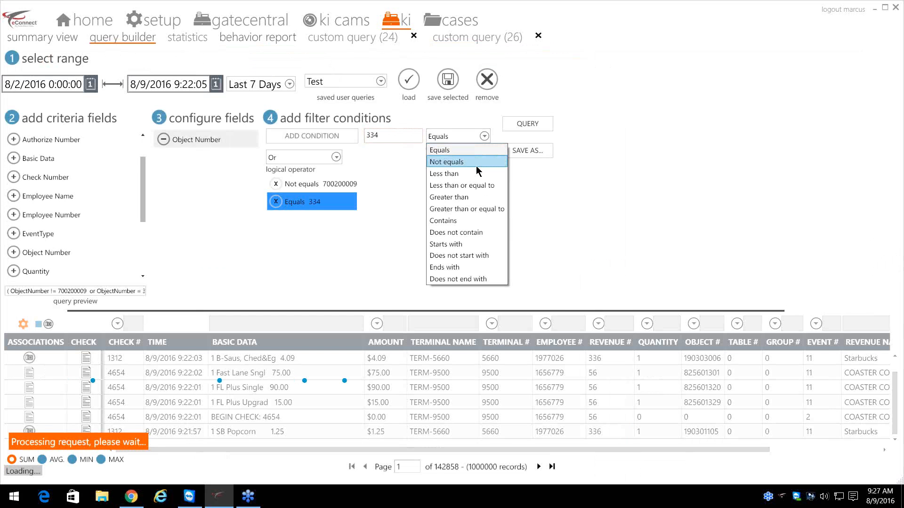
pyautogui.click(477, 165)
pyautogui.click(527, 124)
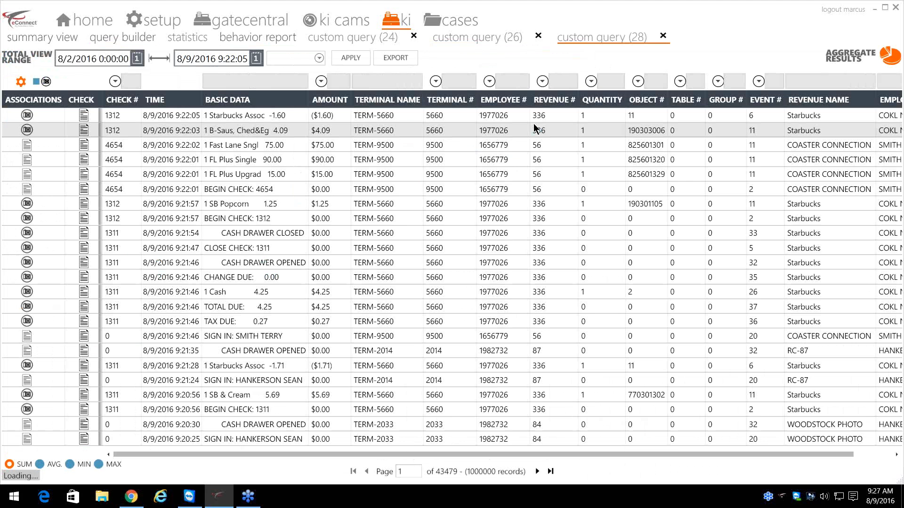
# Step: Add the EventType field with the condition Equals 13 (MenuItemVoid) and reselect the Object Number field
pyautogui.click(123, 38)
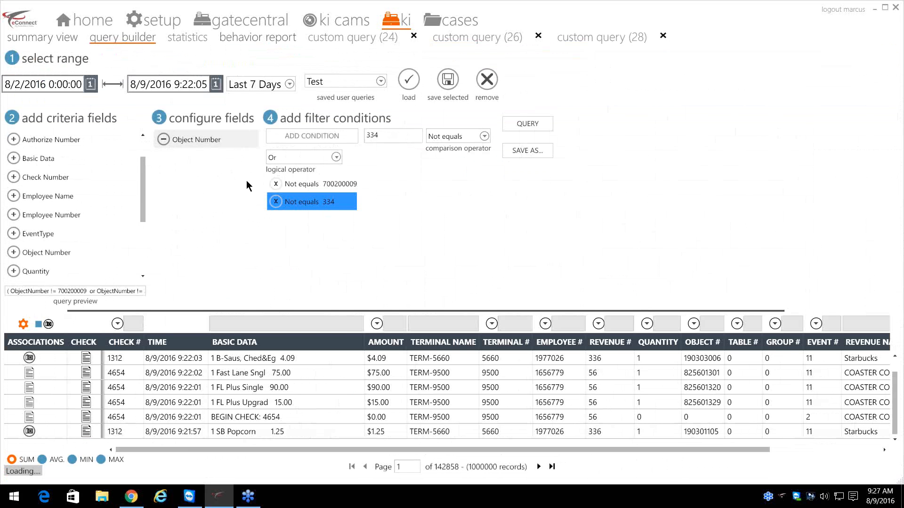
pyautogui.click(14, 233)
pyautogui.click(411, 159)
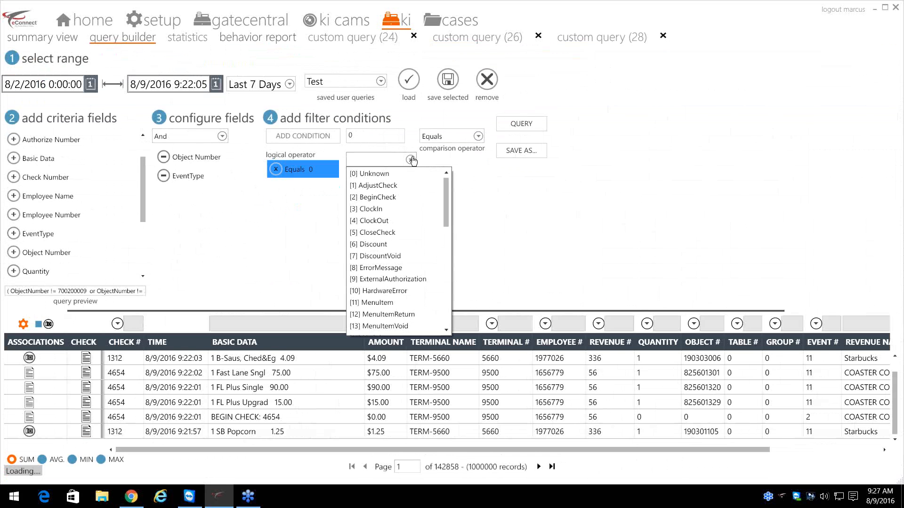
pyautogui.click(384, 138)
pyautogui.click(383, 138)
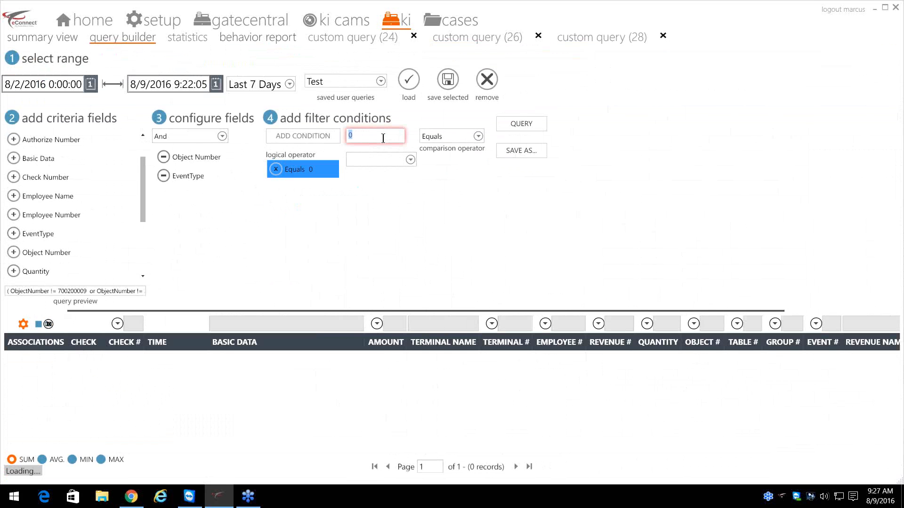
pyautogui.write('13')
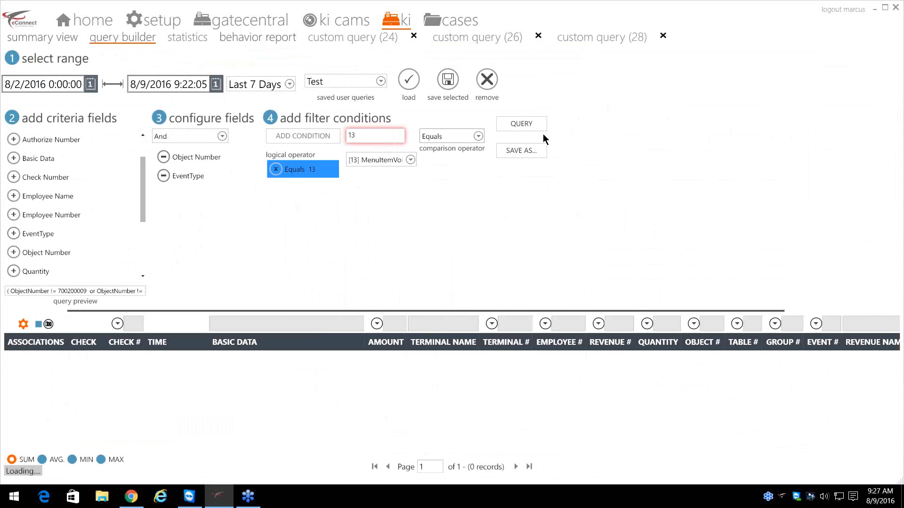
pyautogui.click(526, 122)
pyautogui.click(190, 158)
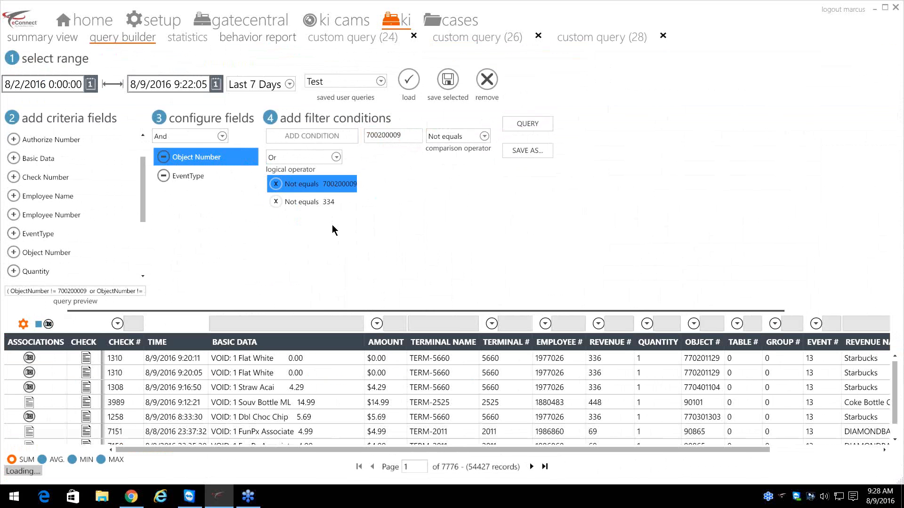
# Step: Aggregate the refill query results by Object Number and open the records behind object number 140300010
pyautogui.click(481, 39)
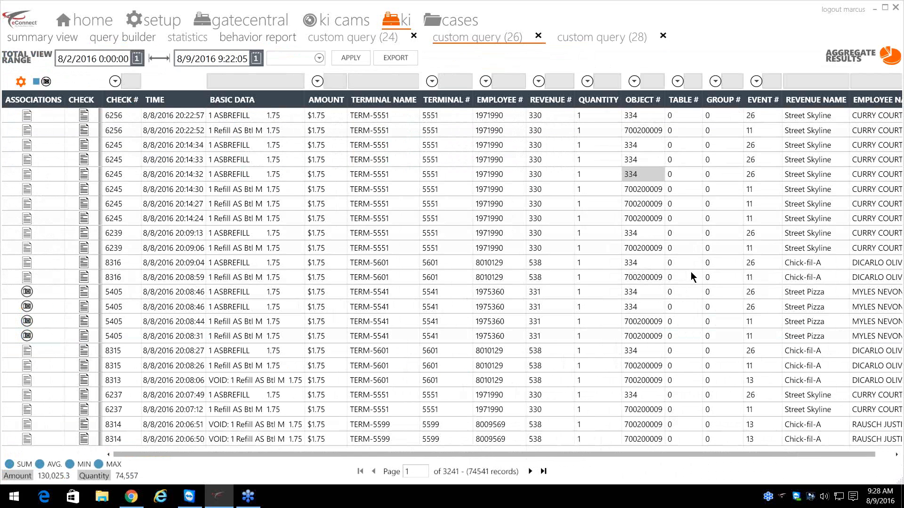
pyautogui.click(843, 50)
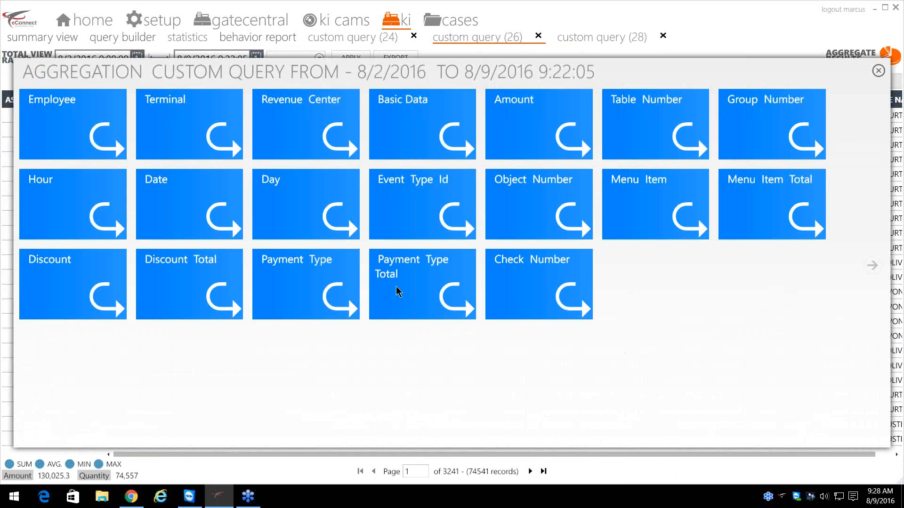
pyautogui.click(510, 202)
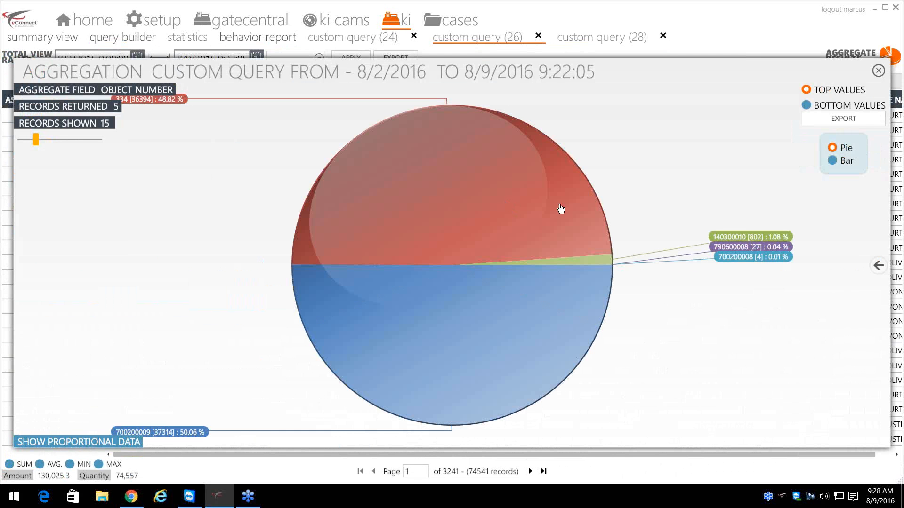
pyautogui.click(755, 240)
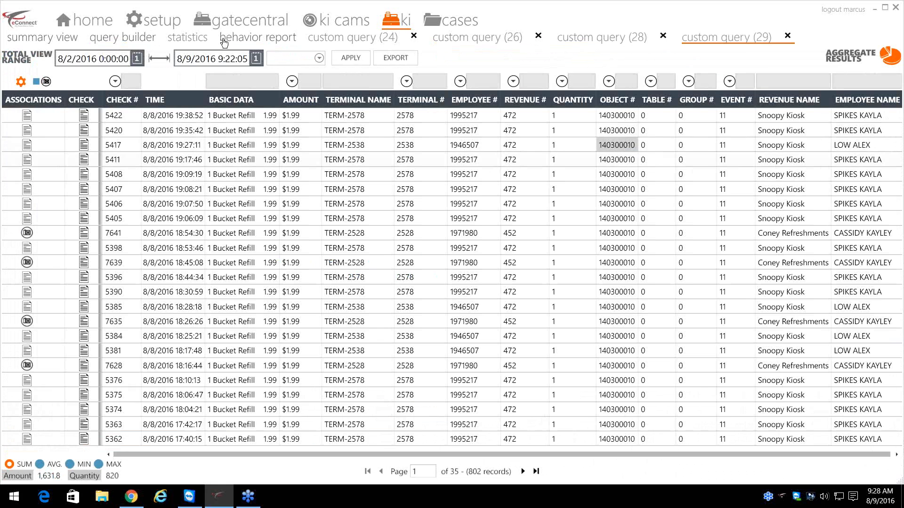
# Step: Add a third Object Number condition, Not equals 140300010, and run the query
pyautogui.click(114, 40)
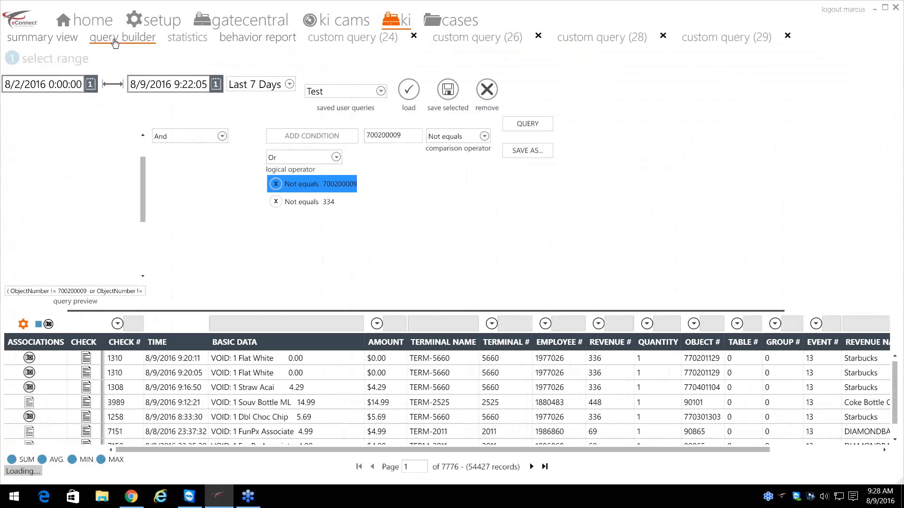
pyautogui.click(323, 136)
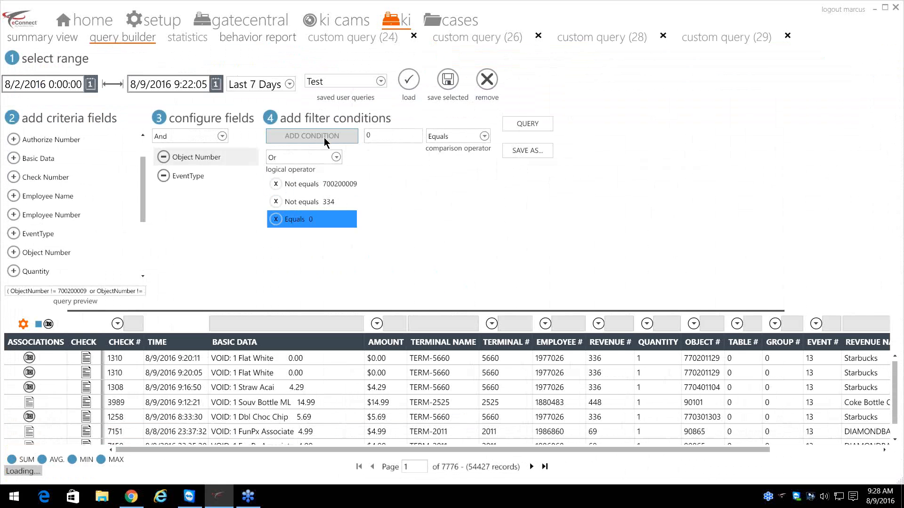
pyautogui.click(483, 137)
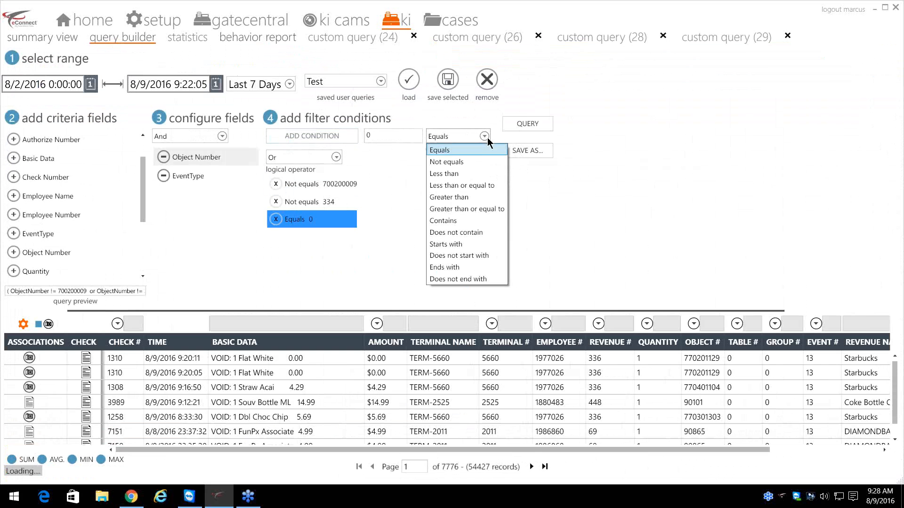
pyautogui.click(476, 163)
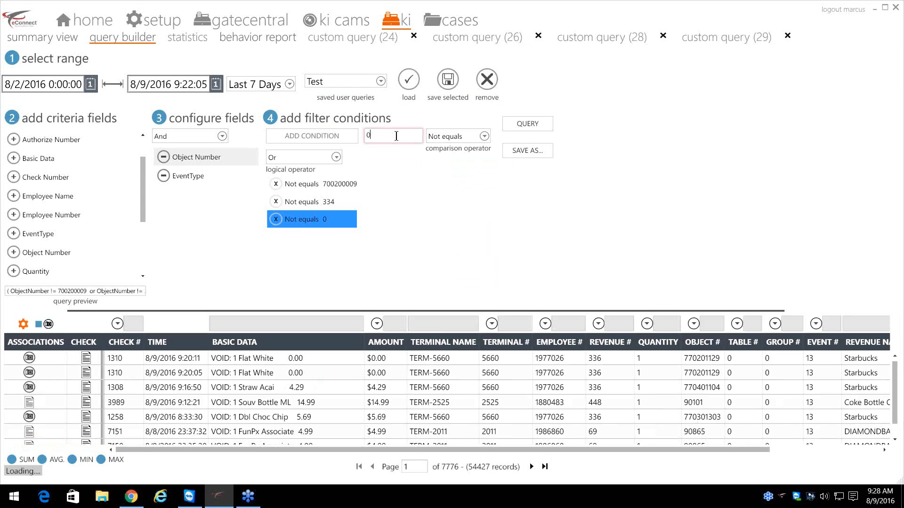
pyautogui.click(396, 136)
pyautogui.rightClick(396, 136)
pyautogui.click(428, 170)
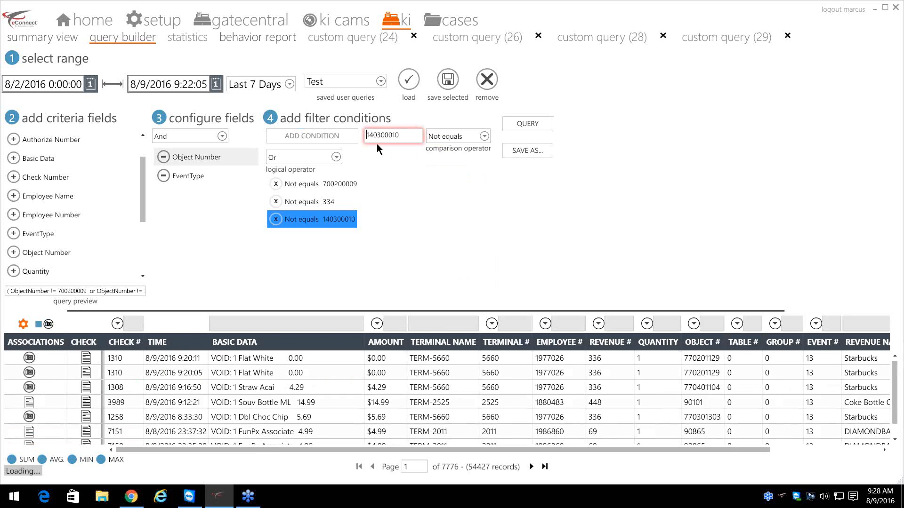
pyautogui.click(539, 129)
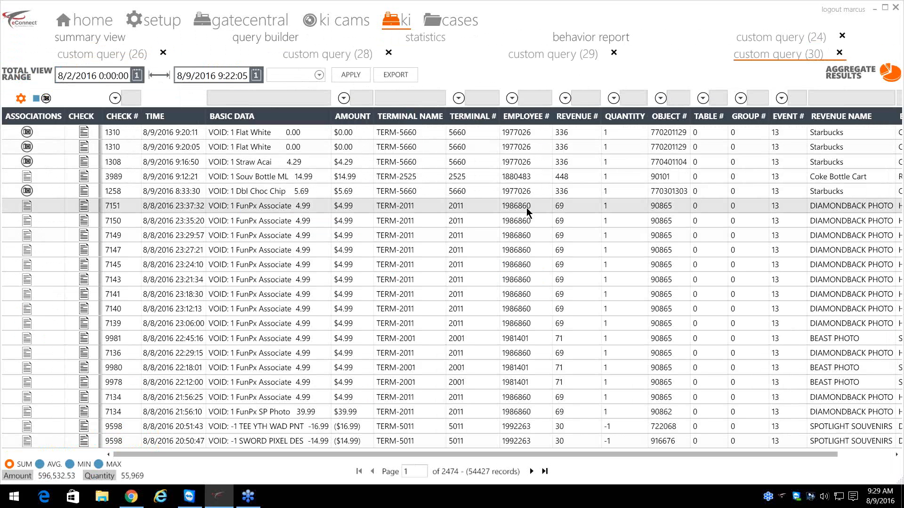
# Step: Close all of the open custom query results
pyautogui.click(840, 53)
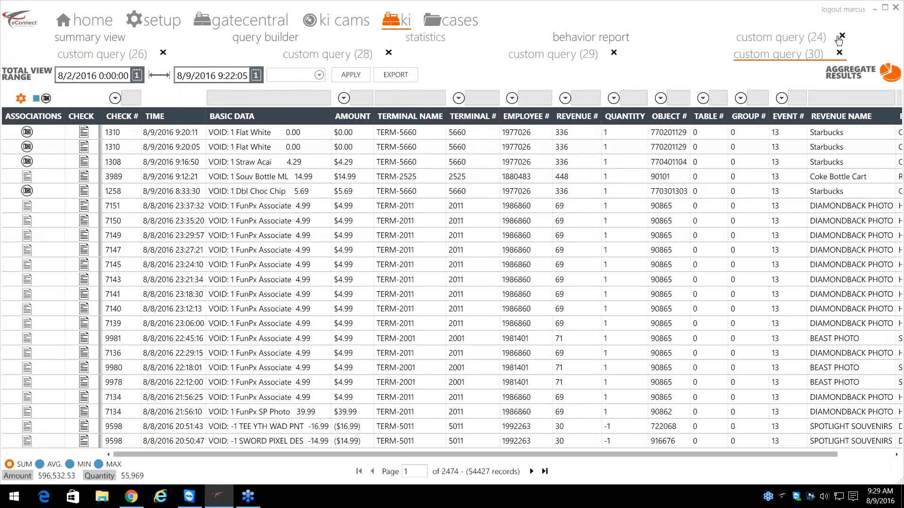
pyautogui.click(789, 37)
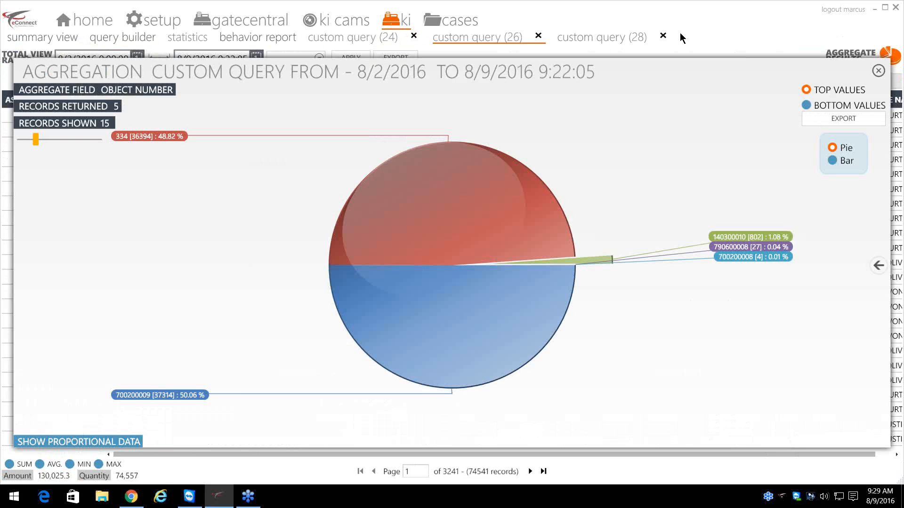
pyautogui.click(663, 37)
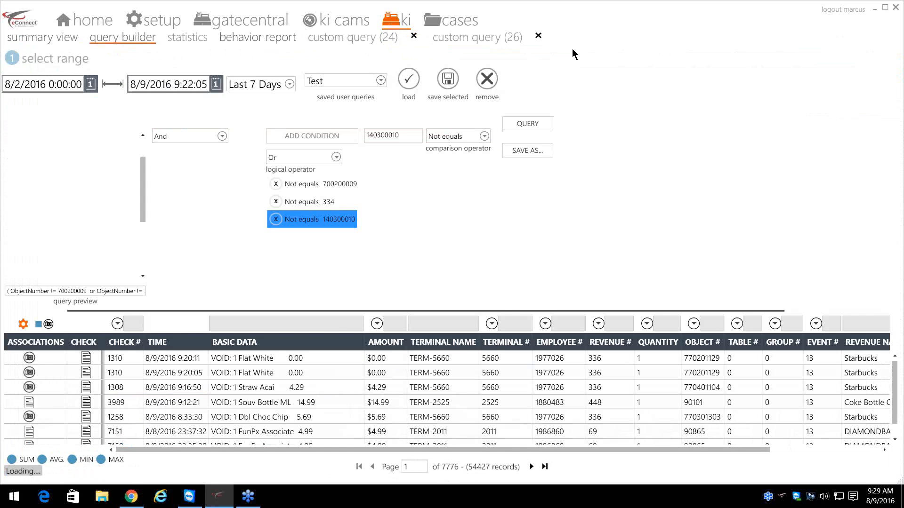
pyautogui.click(538, 38)
pyautogui.click(414, 37)
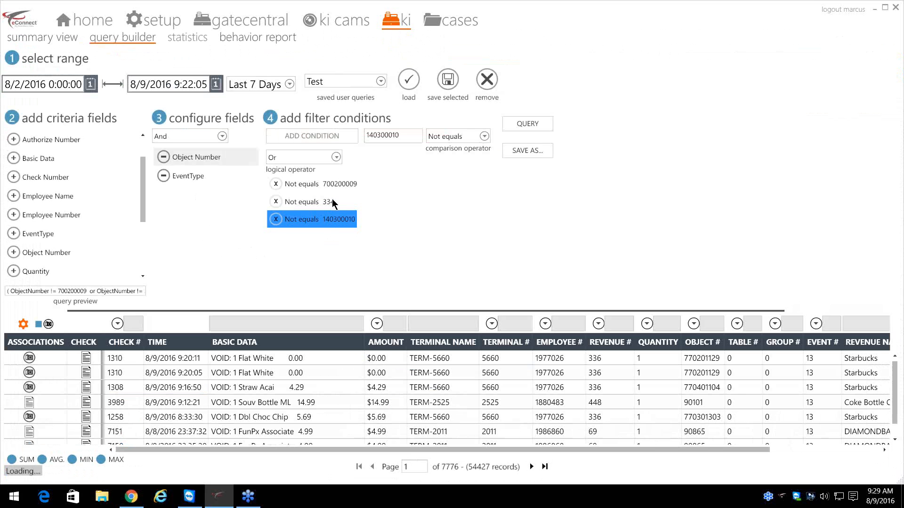
# Step: Delete the Not equals 334 condition and remove the Object Number and EventType fields from the query
pyautogui.click(276, 202)
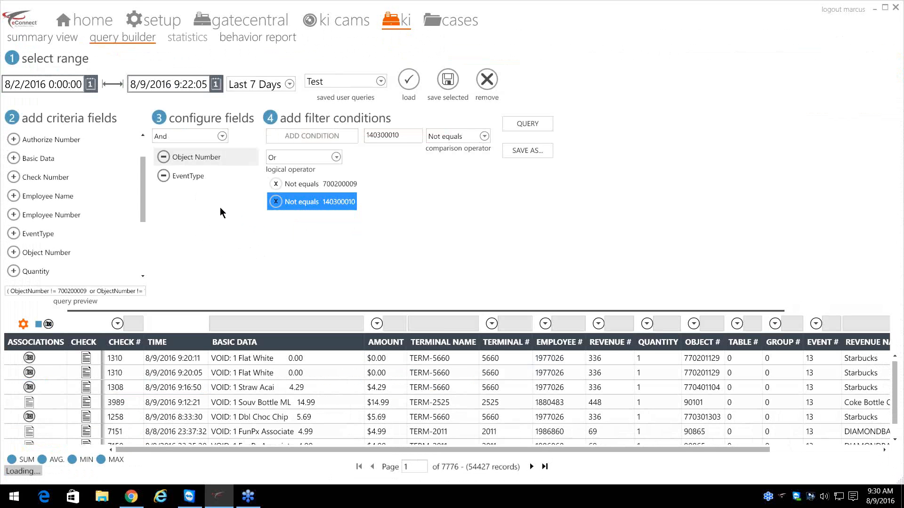
pyautogui.click(163, 156)
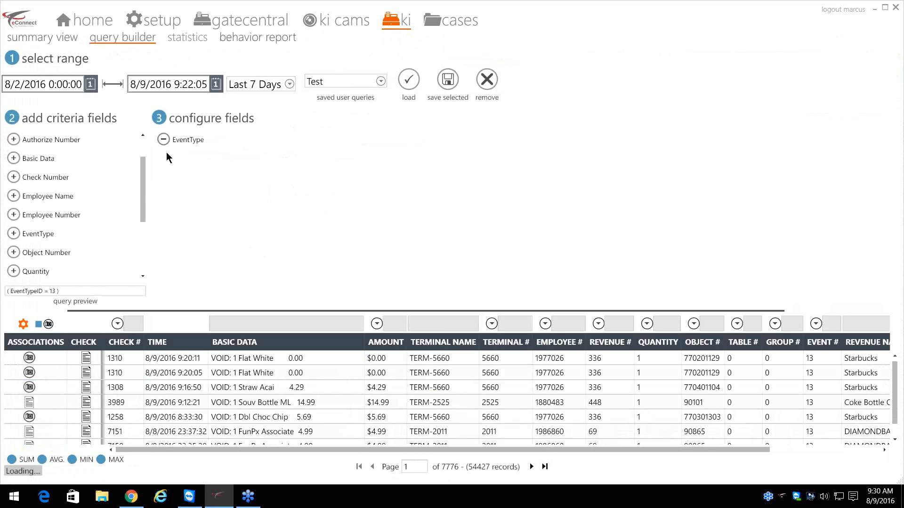
pyautogui.click(164, 140)
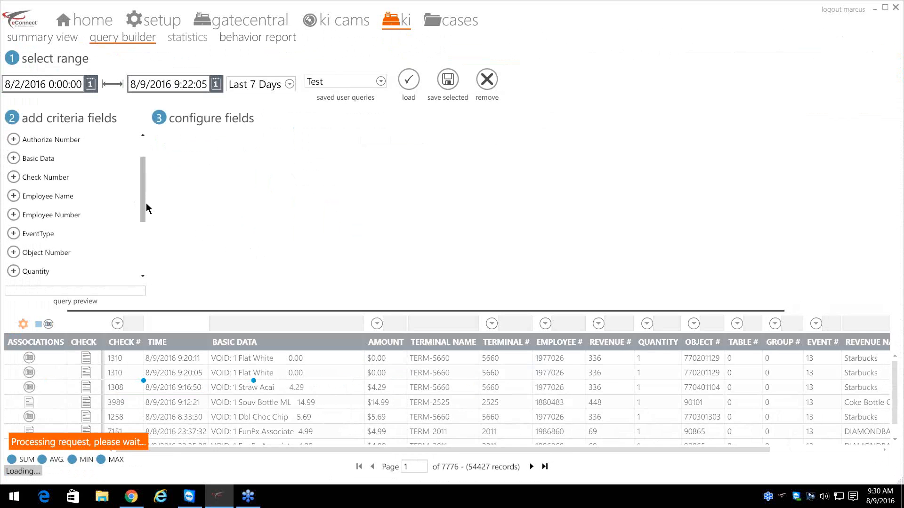
# Step: Add the Quantity field and set its condition to Greater than or equal to 50
pyautogui.moveTo(144, 217); pyautogui.dragTo(148, 230)
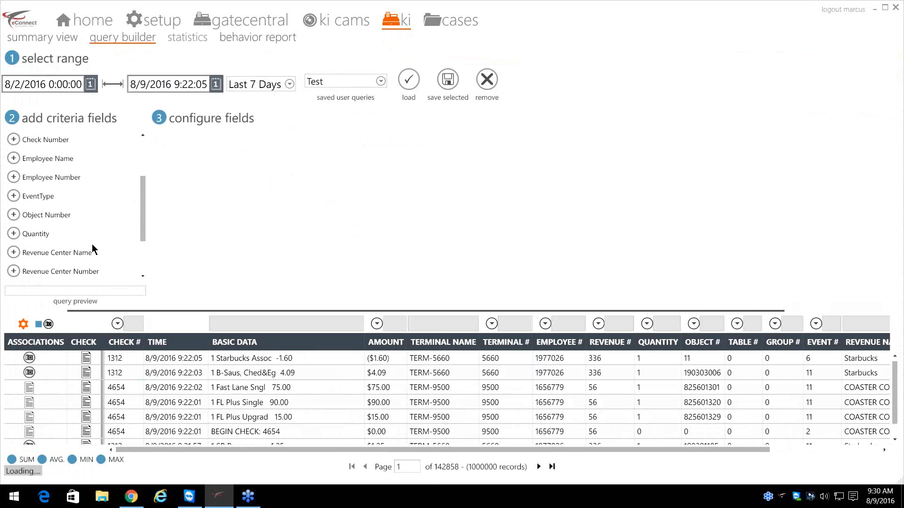
pyautogui.click(14, 234)
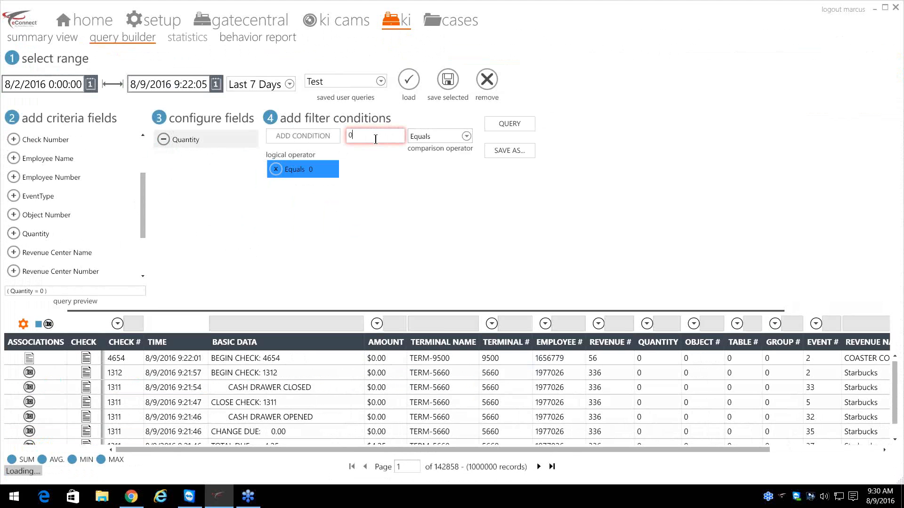
pyautogui.press('BackSpace')
pyautogui.write('50')
pyautogui.click(464, 137)
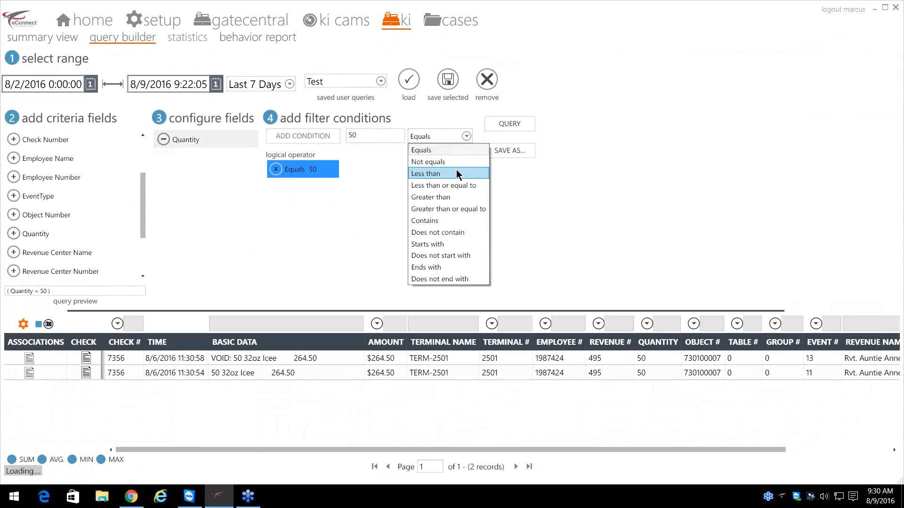
pyautogui.click(454, 209)
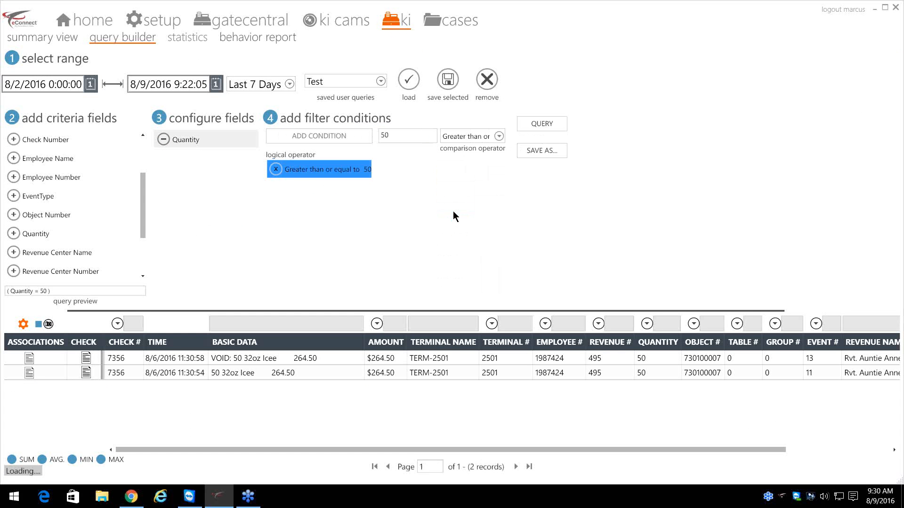
# Step: Run the Quantity query, and clear the Quantity field from the builder once its results are closed
pyautogui.click(545, 123)
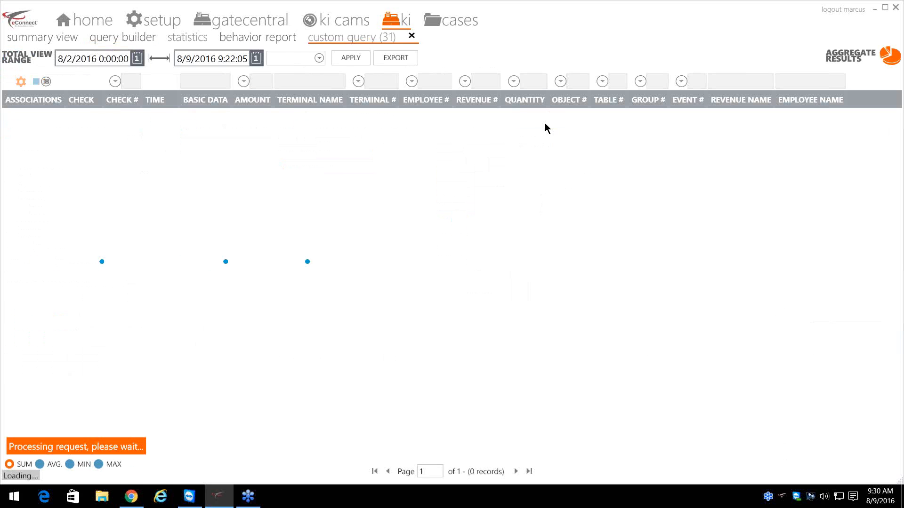
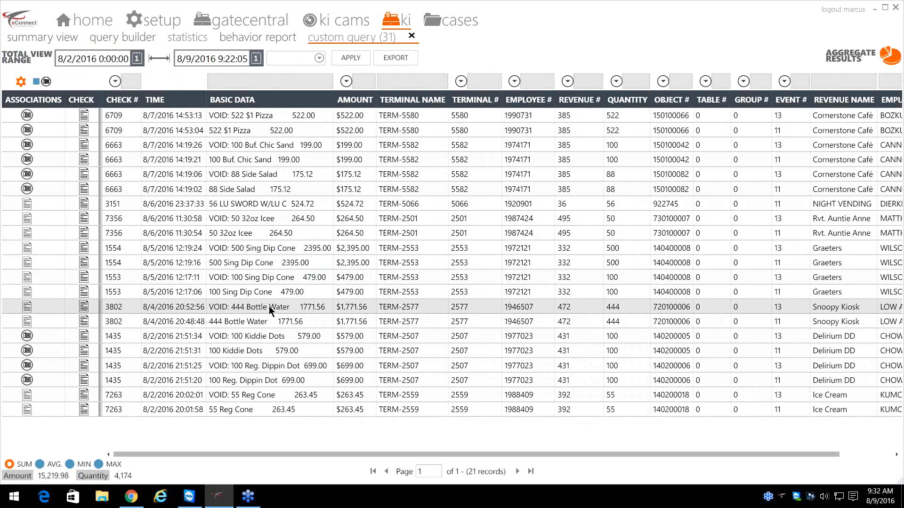
pyautogui.click(410, 37)
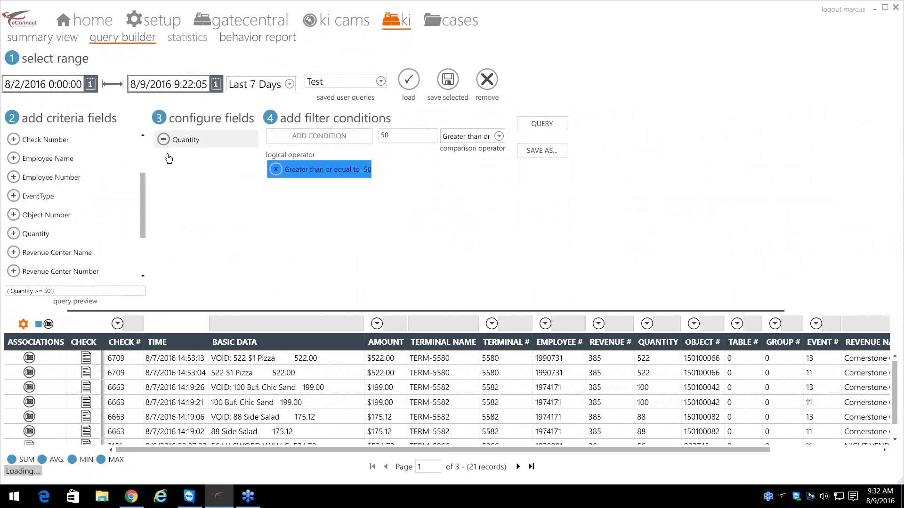
pyautogui.click(164, 139)
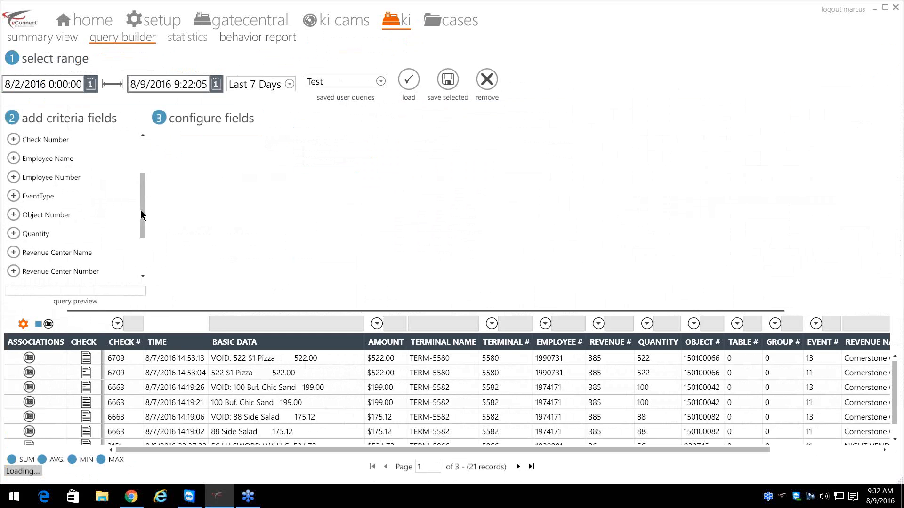
# Step: Try the Revenue Center Number field with its list of revenue centers and the Terminal Number field in turn, removing each from the query
pyautogui.moveTo(142, 224); pyautogui.dragTo(142, 251)
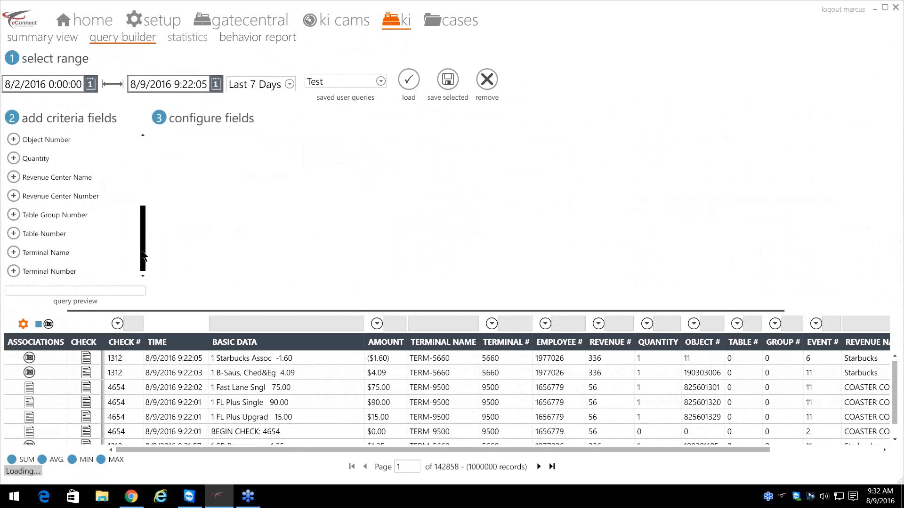
pyautogui.click(14, 196)
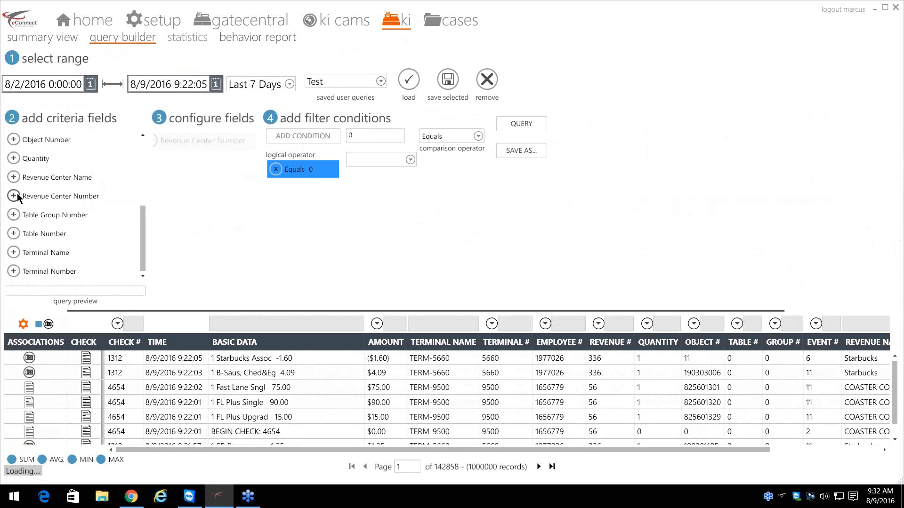
pyautogui.click(410, 160)
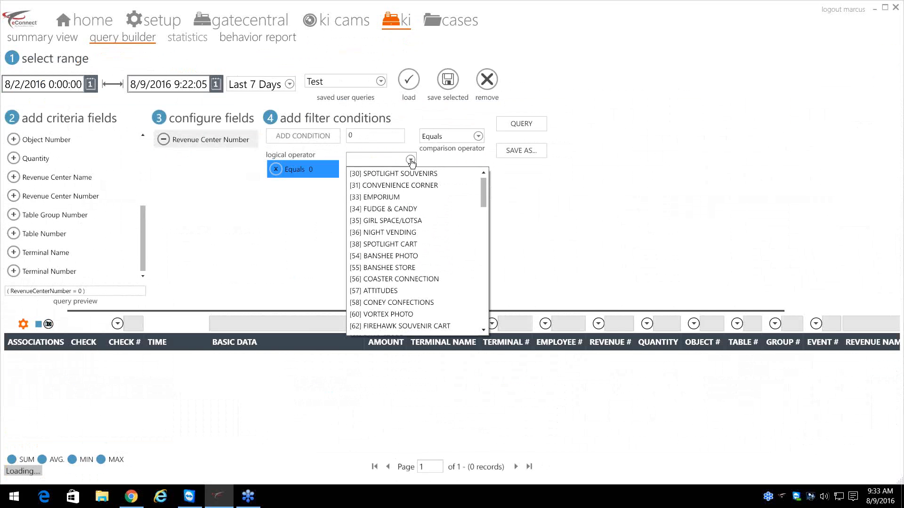
pyautogui.click(165, 142)
pyautogui.click(165, 141)
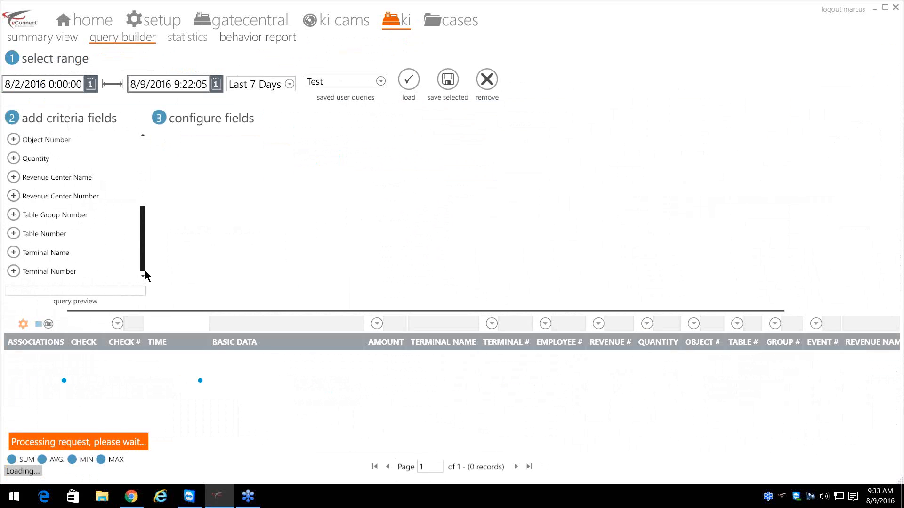
pyautogui.click(13, 272)
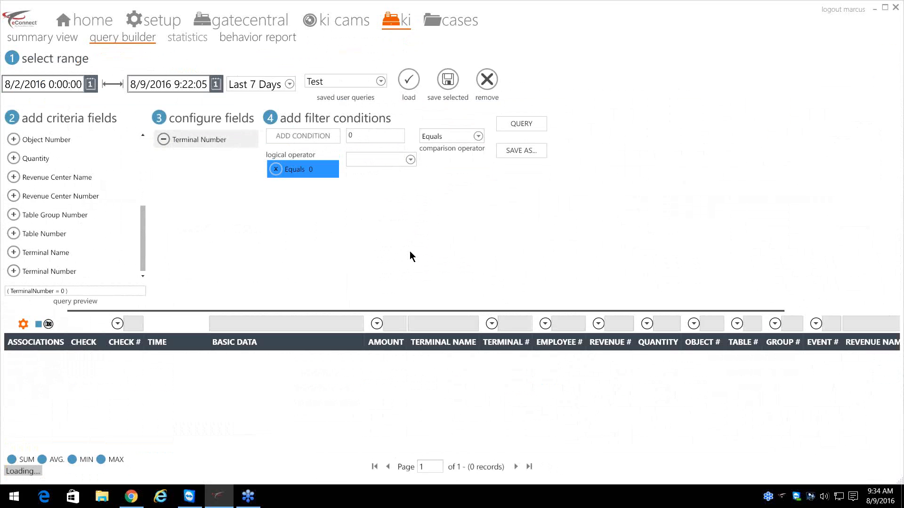
pyautogui.click(164, 139)
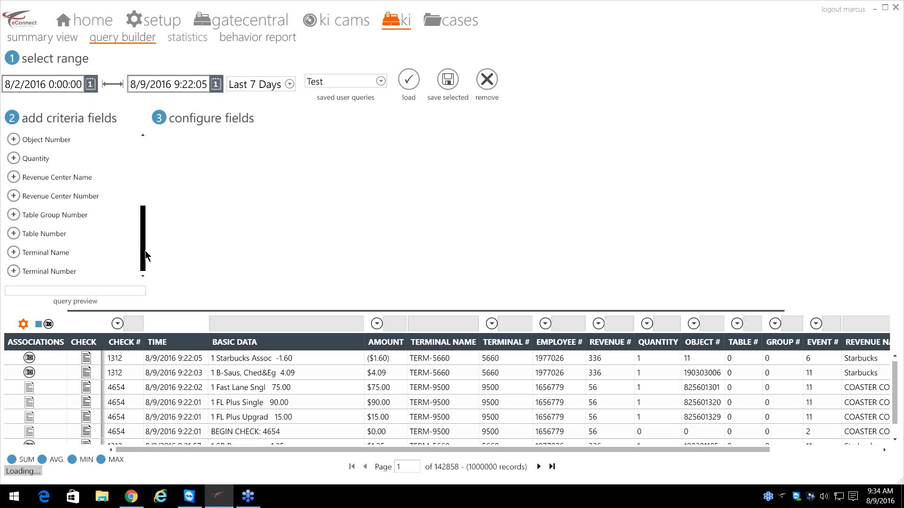
# Step: Add the Basic Data field to the query and set its condition to Contains chz
pyautogui.scroll(3, 145, 250)
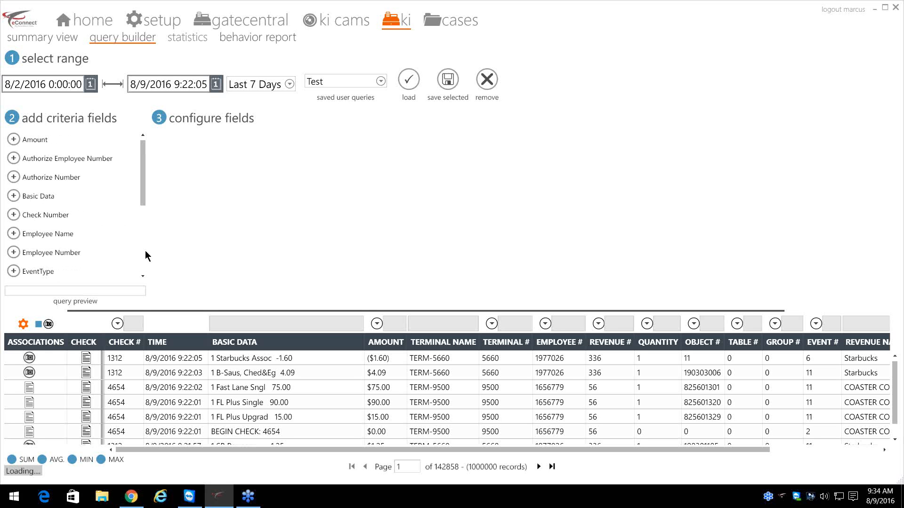
pyautogui.click(14, 196)
pyautogui.click(408, 135)
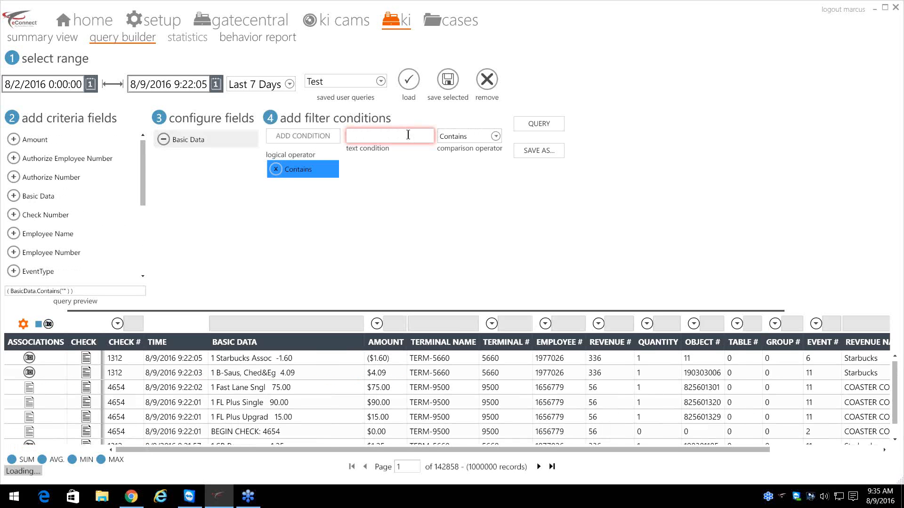
pyautogui.write('chz')
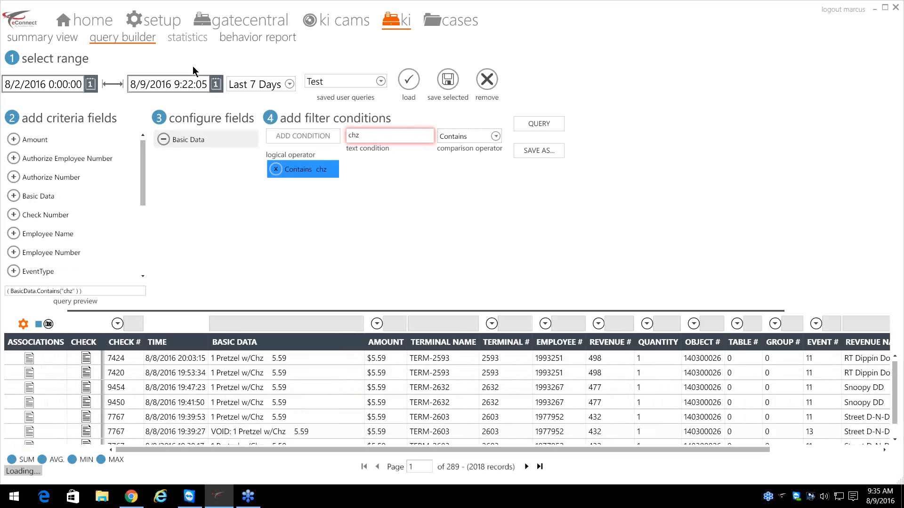
# Step: Set the date range to Yesterday and change the Basic Data text condition to che
pyautogui.click(287, 85)
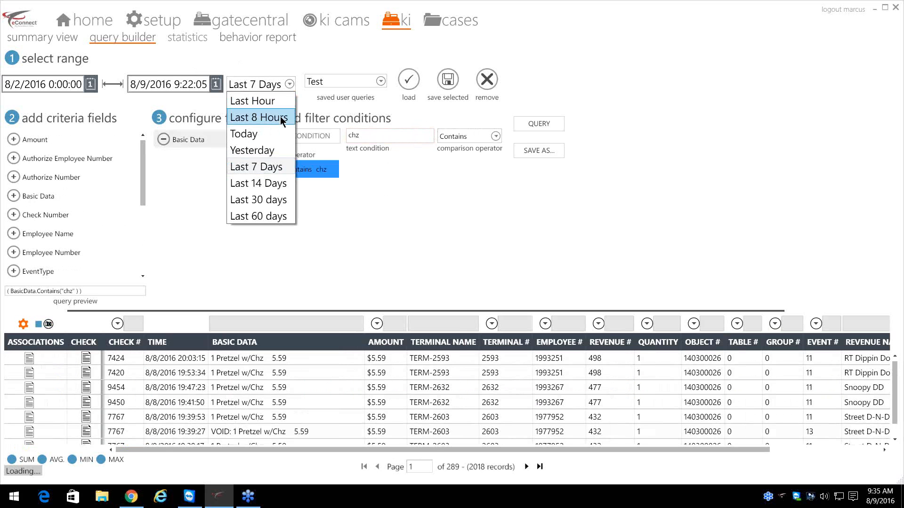
pyautogui.click(280, 151)
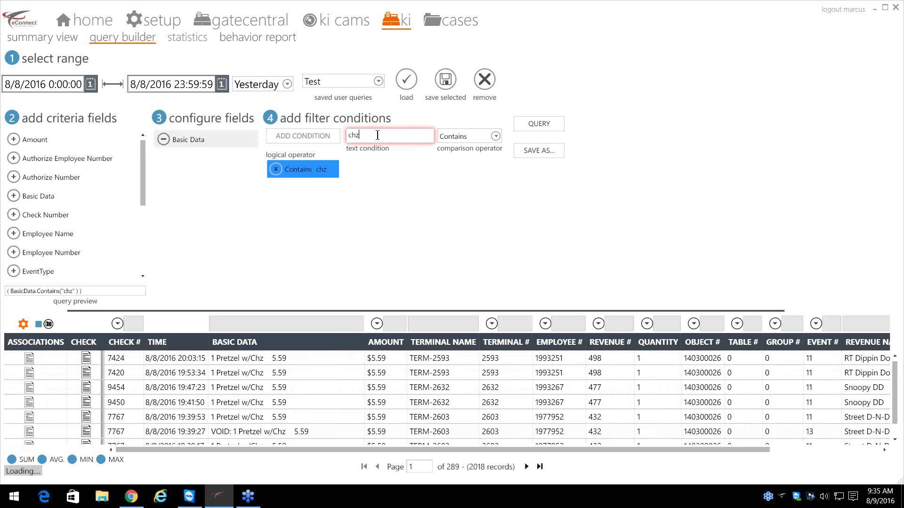
pyautogui.write('e')
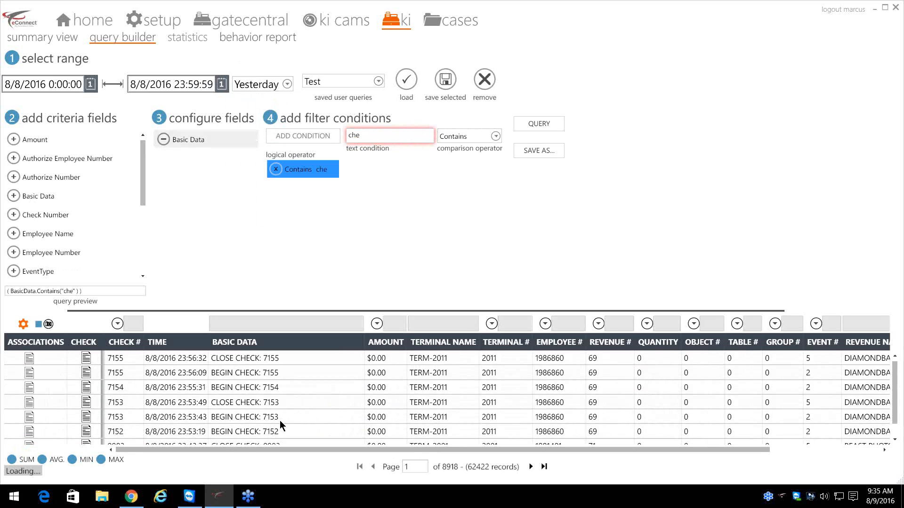
# Step: Run the Basic Data query and aggregate its results by Basic Data
pyautogui.click(541, 125)
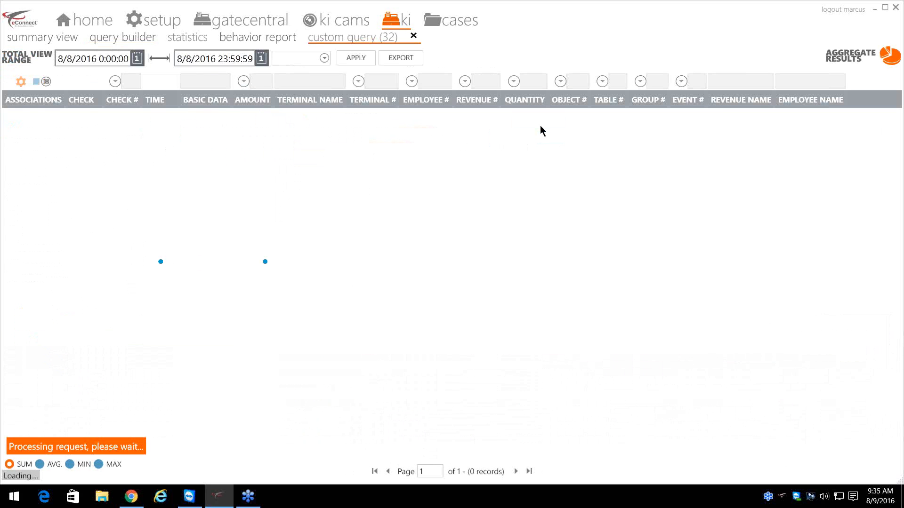
pyautogui.click(847, 60)
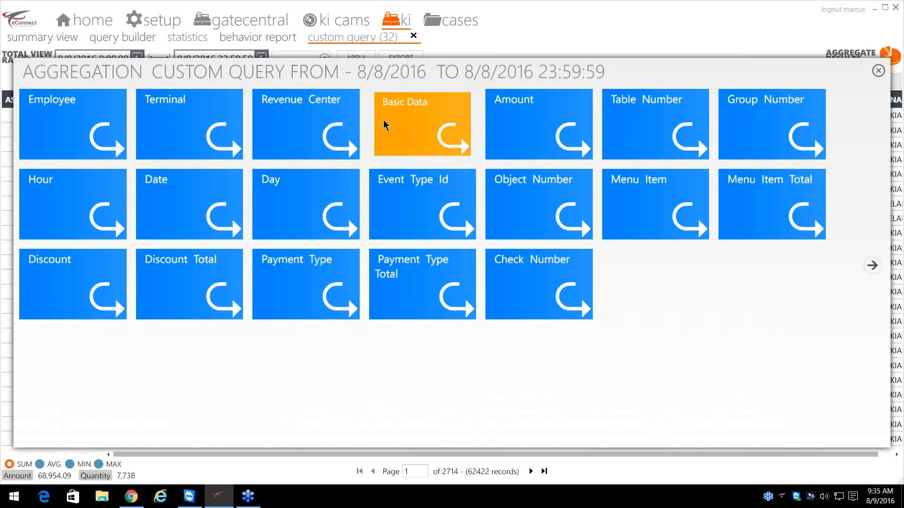
pyautogui.click(384, 122)
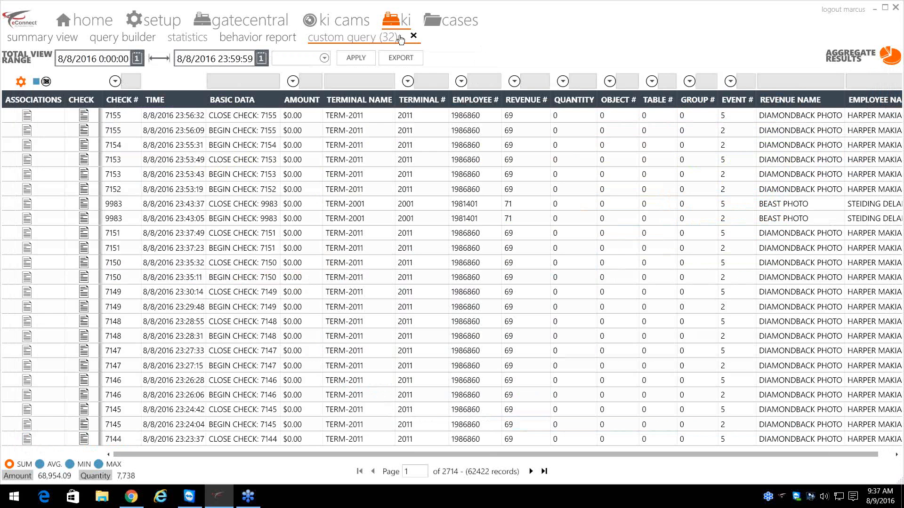
# Step: Close the custom query results and remove the Basic Data field from the query
pyautogui.click(414, 36)
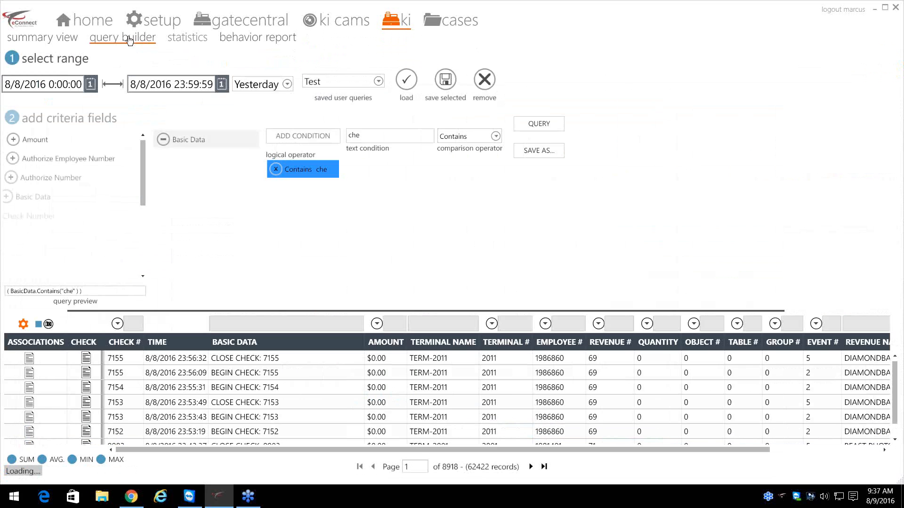
pyautogui.click(163, 140)
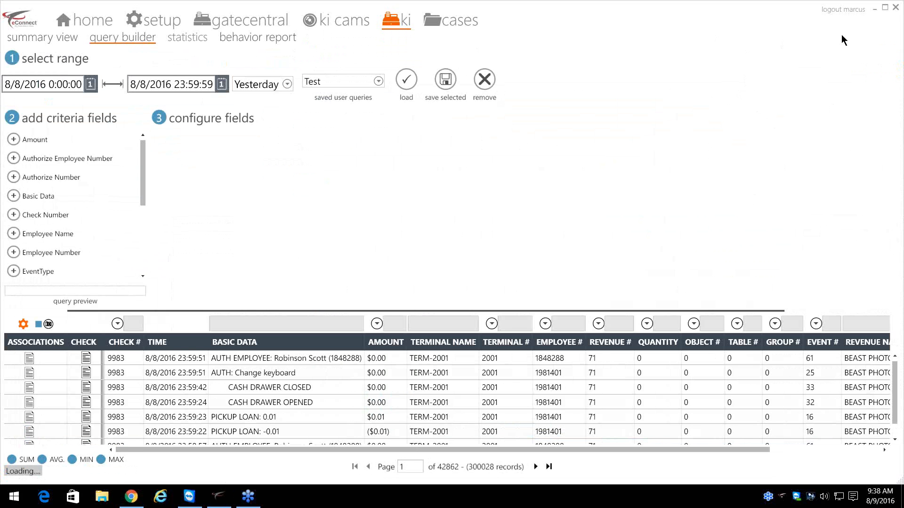
pyautogui.click(858, 19)
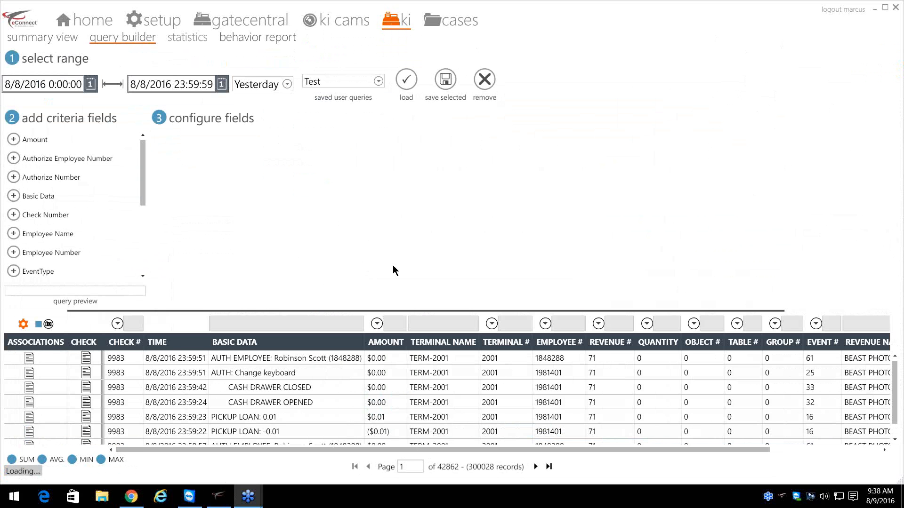